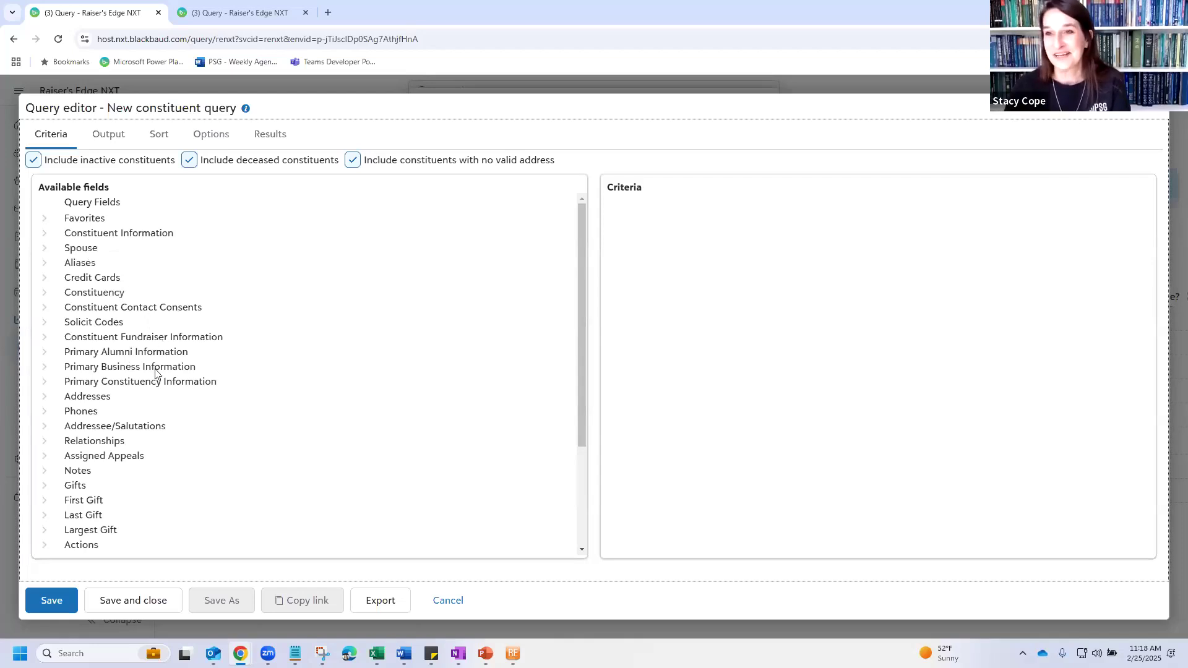
Expand Custom Fields and Specific Custom Fields in the Criteria field list, scrolling through the entries.
scroll(155, 371, "down", 3)
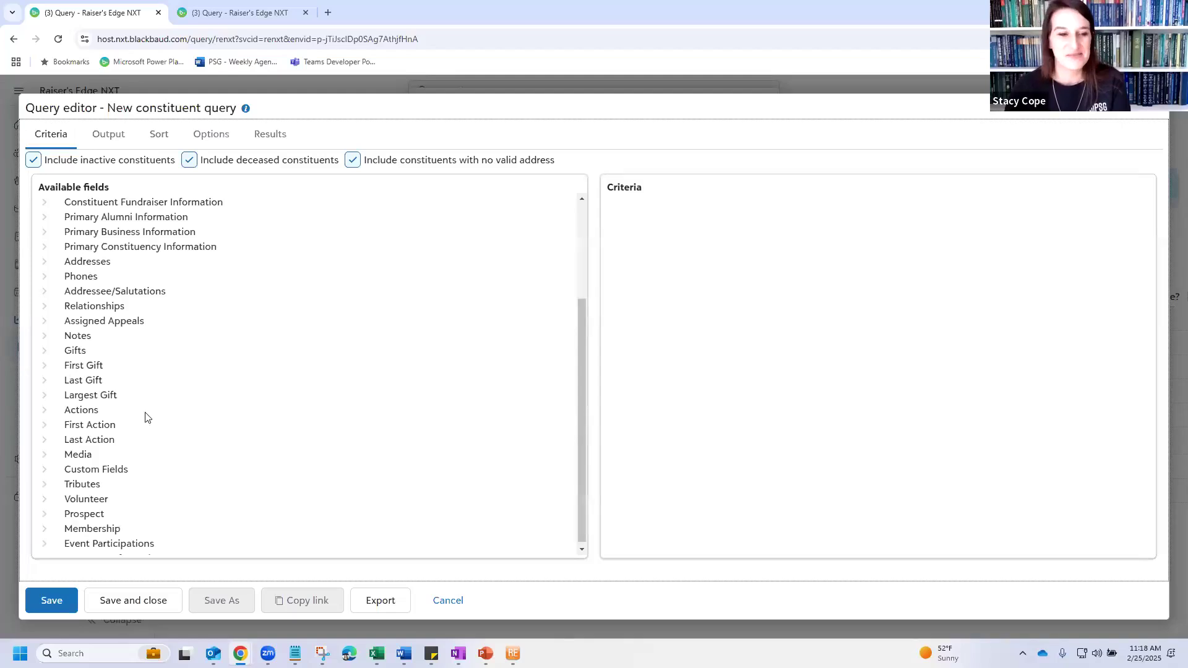
scroll(99, 458, "down", 1)
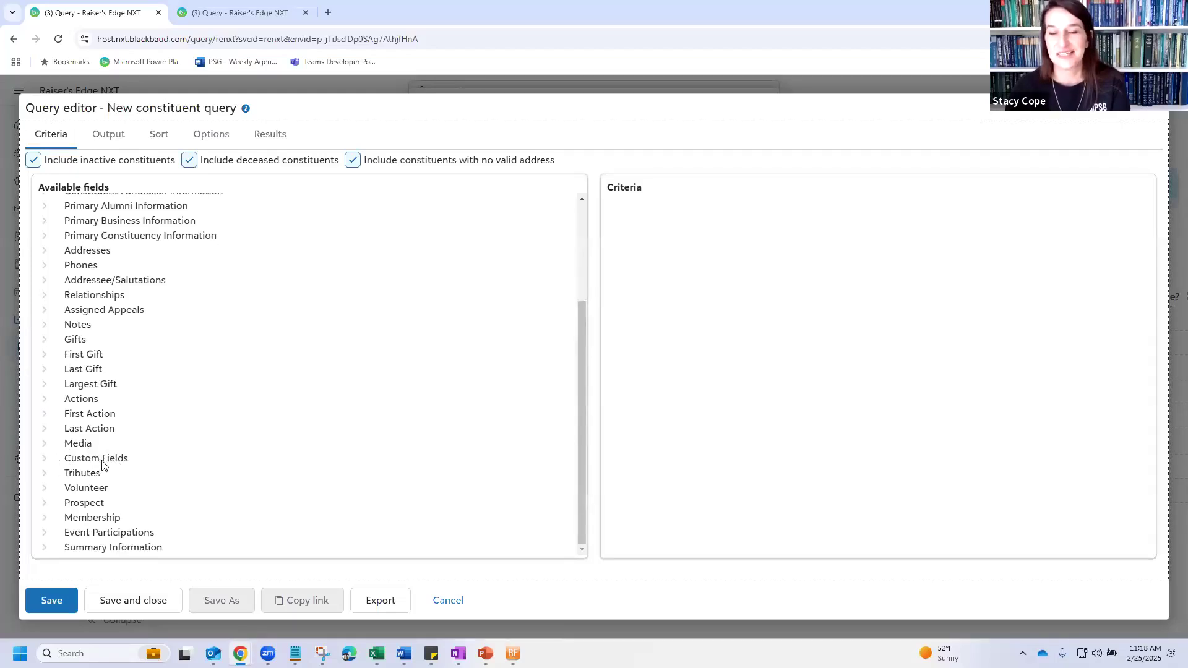
left_click(44, 460)
scroll(118, 402, "down", 2)
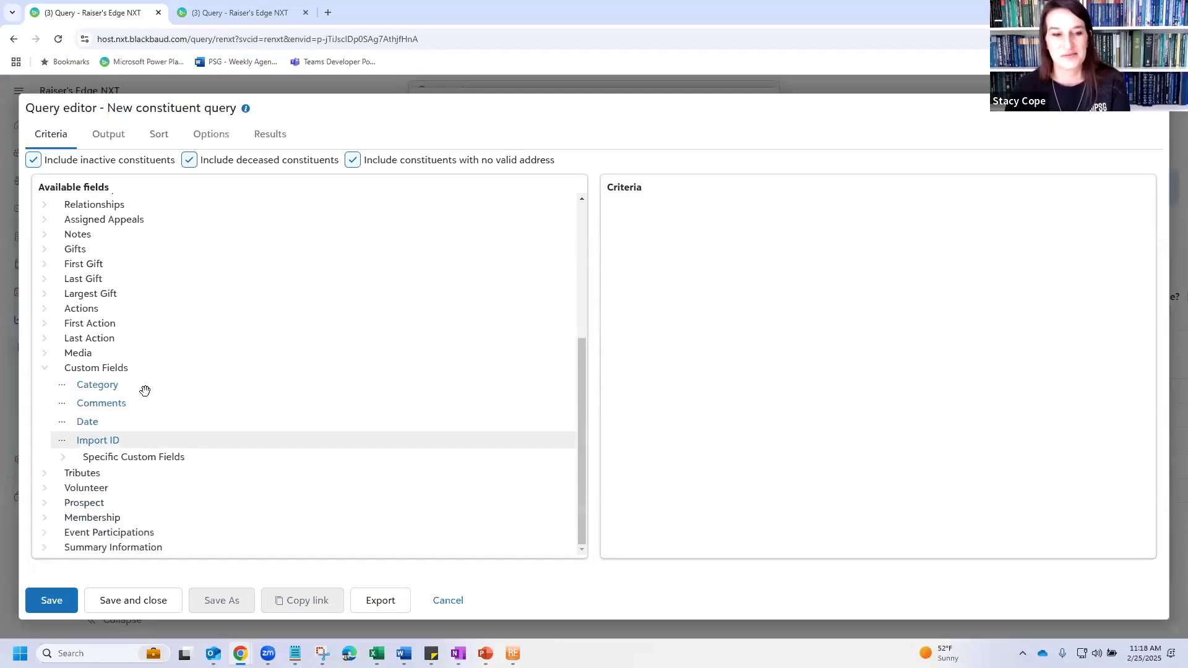
left_click(63, 457)
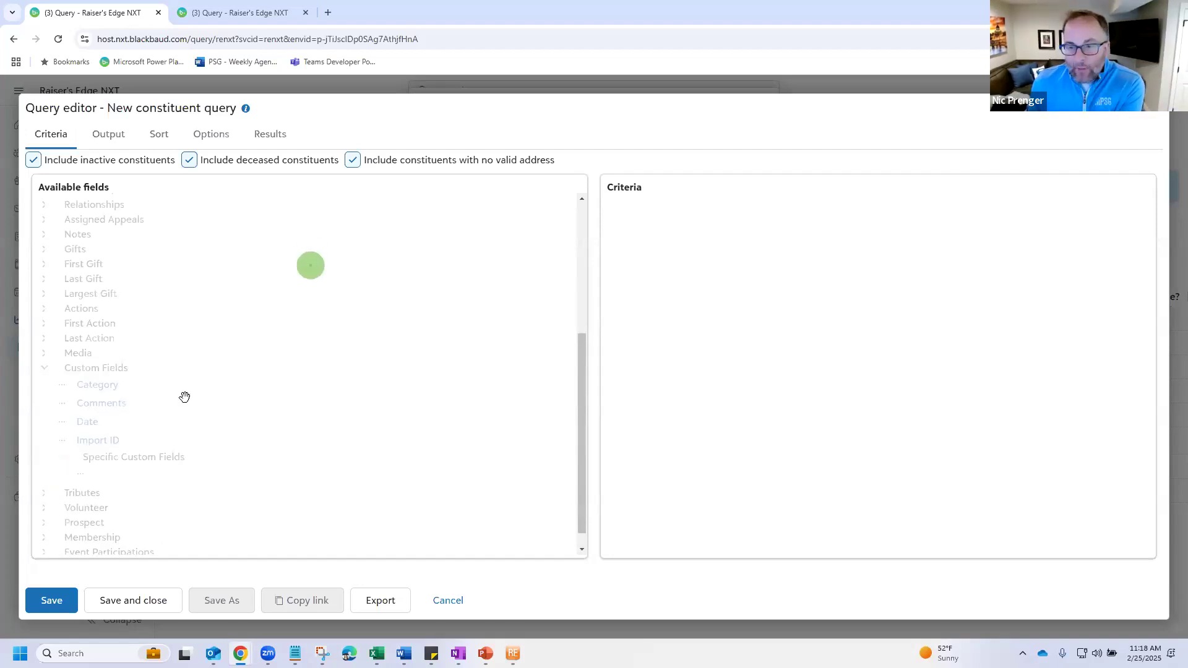
scroll(185, 399, "down", 5)
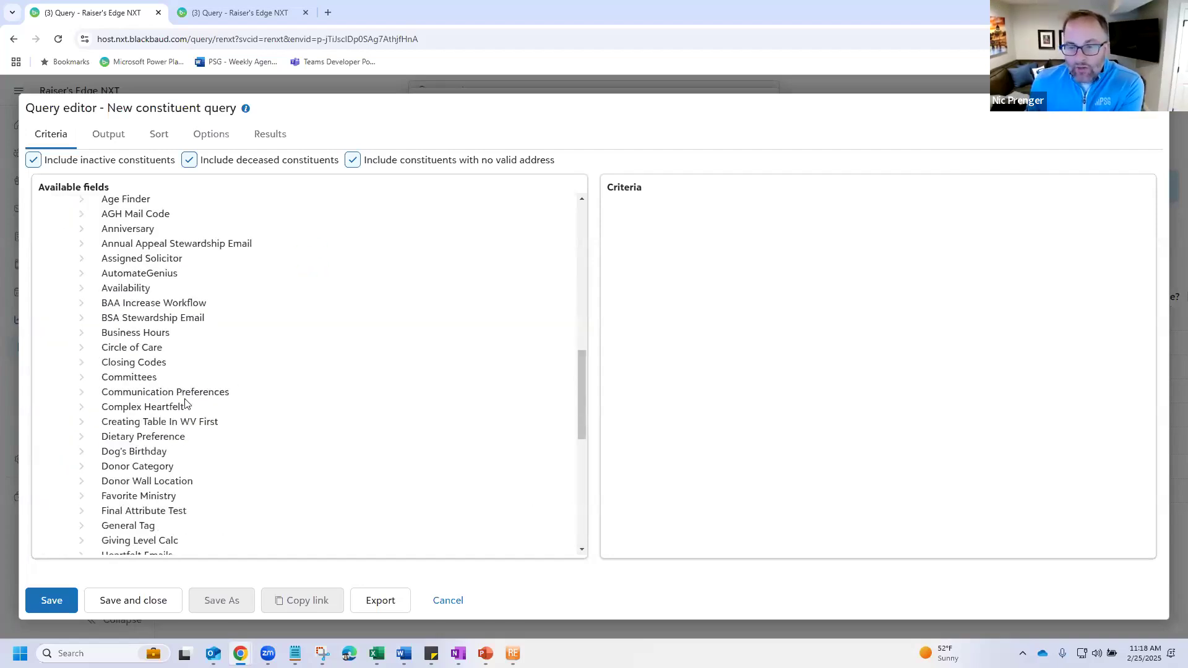
scroll(184, 405, "down", 4)
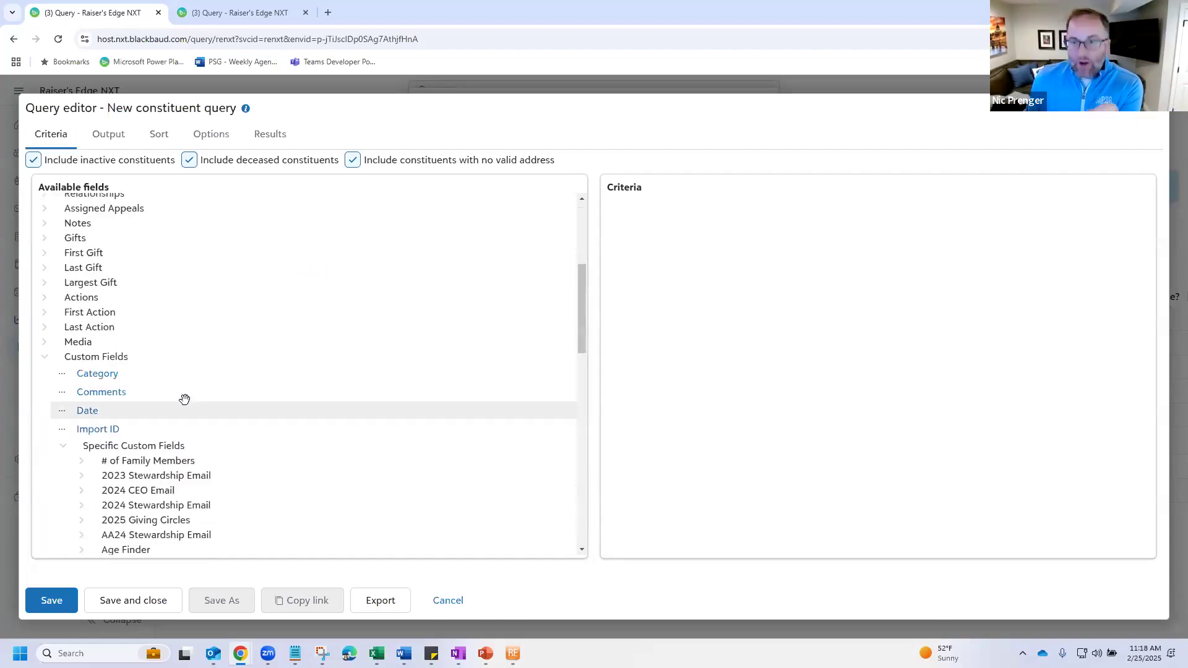
scroll(185, 399, "down", 1)
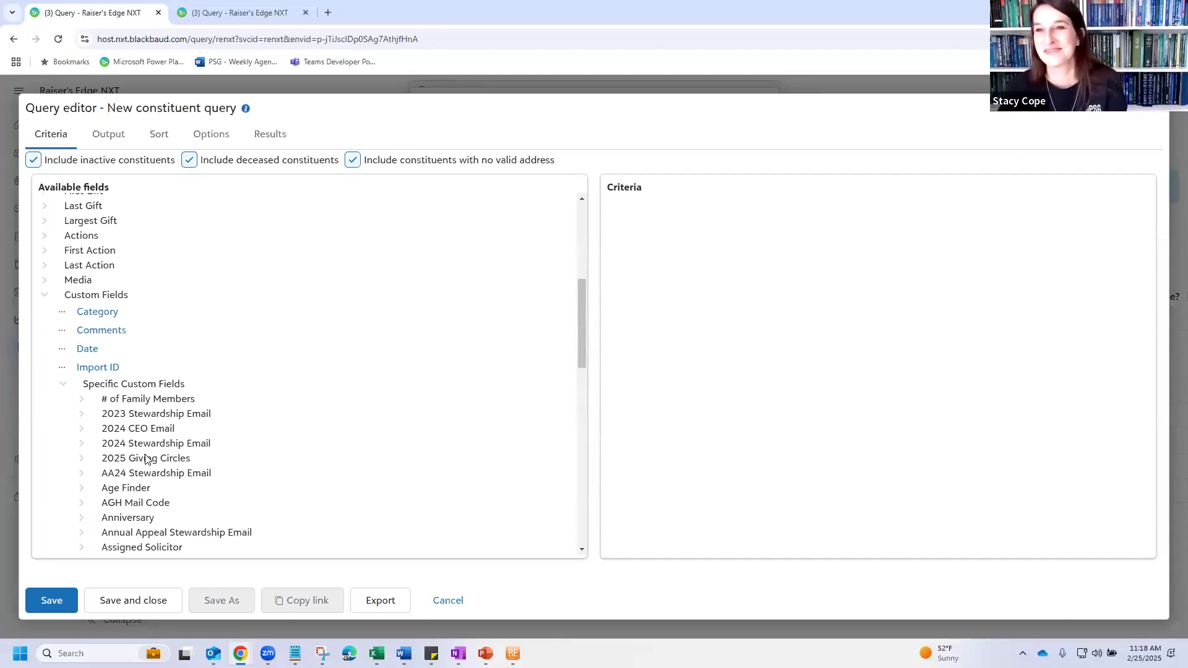
Add the criterion 2025 Giving Circles Description equals Platinum, then collapse Custom Fields.
left_click(82, 458)
scroll(315, 427, "down", 1)
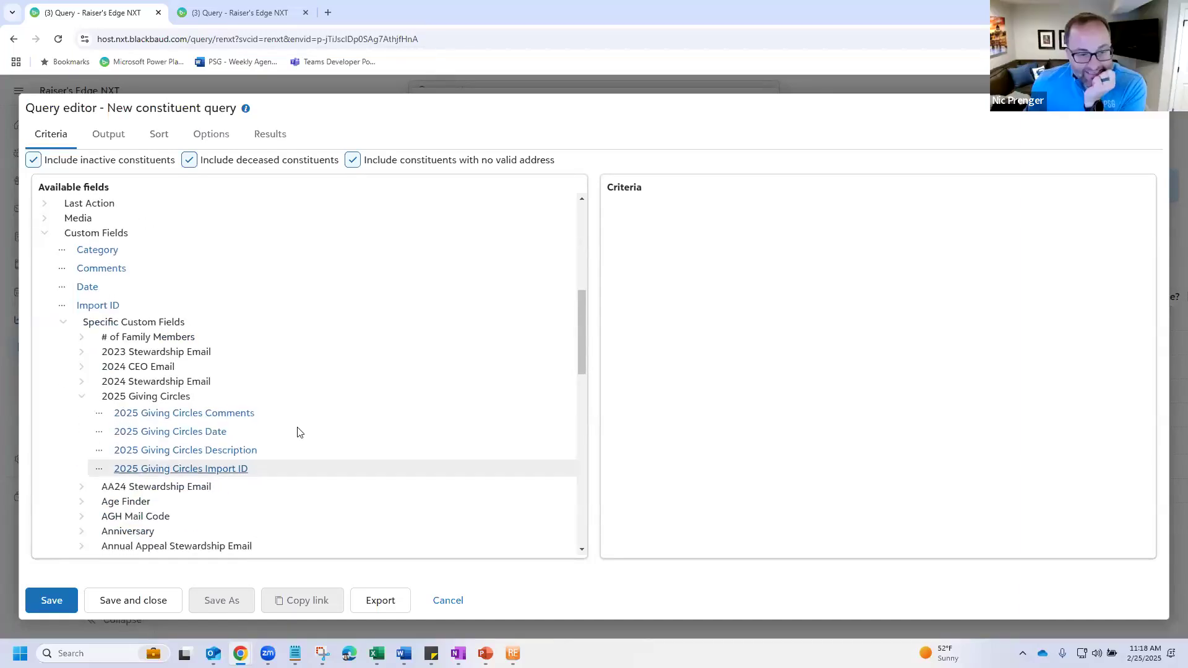
left_click(290, 450)
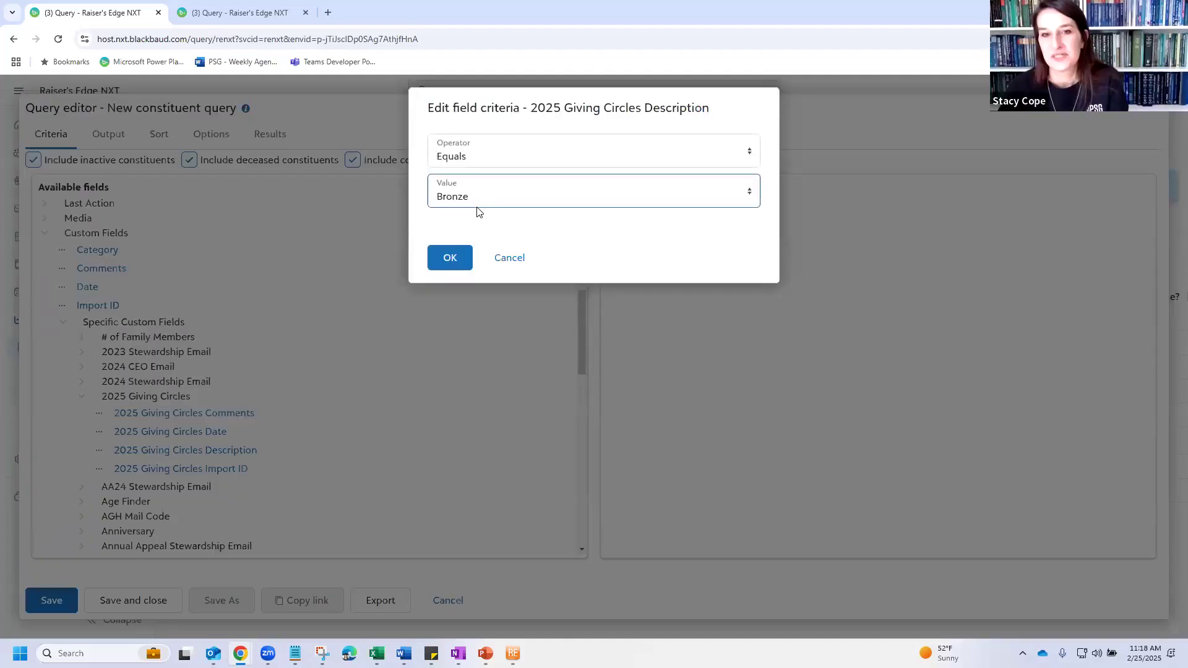
left_click(477, 201)
left_click(455, 268)
left_click(449, 257)
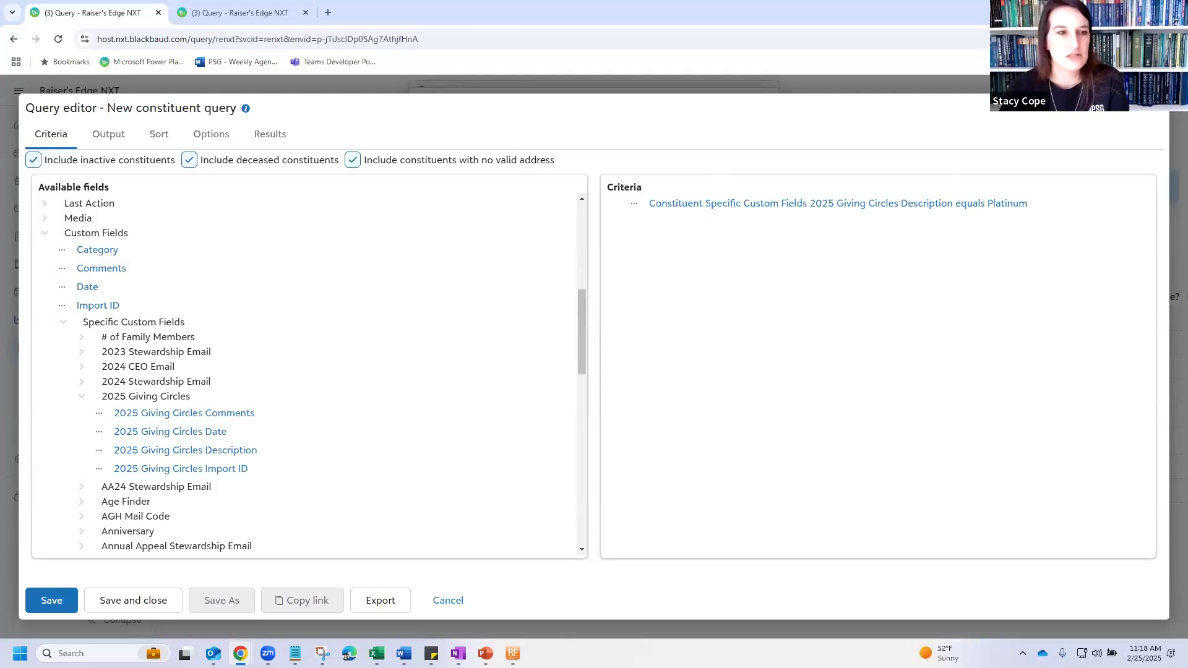
left_click(44, 238)
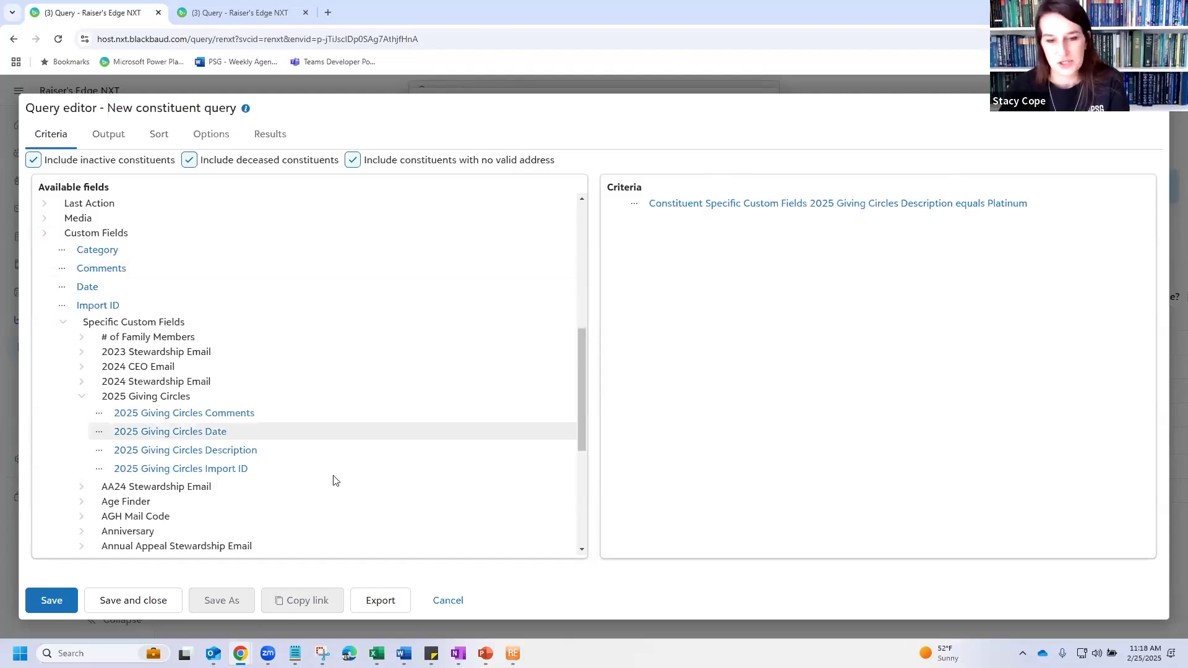
In the Excel contact notes workbook, copy the constituent IDs in cells A4:A11.
mouse_move(322, 653)
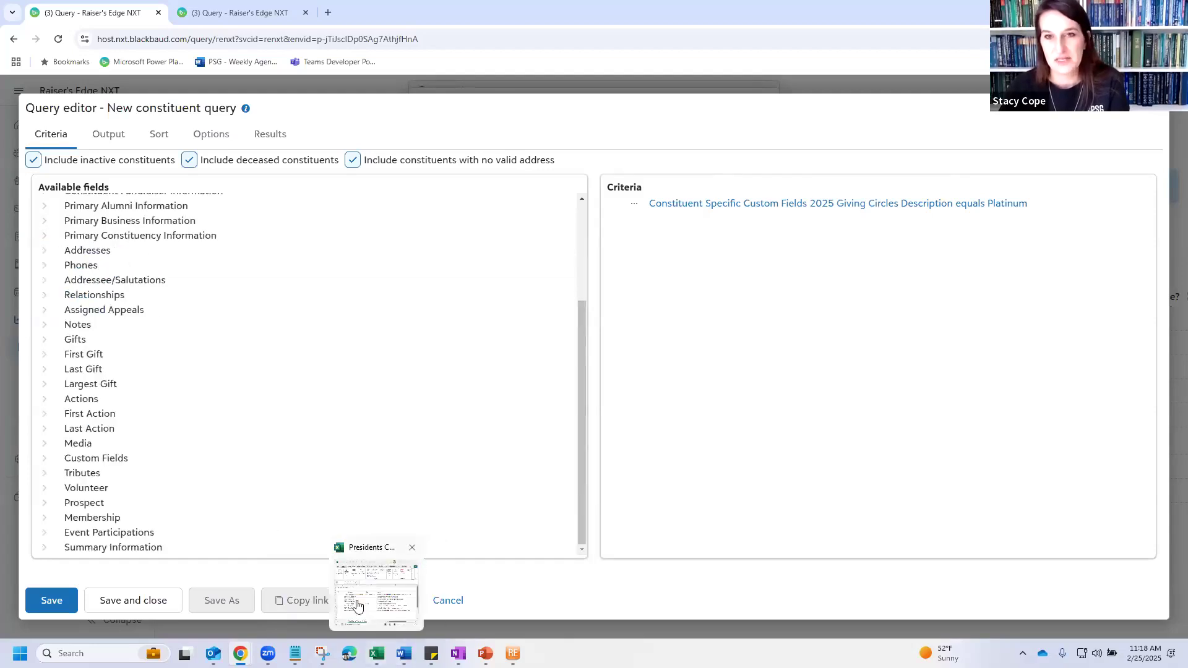
left_click(376, 653)
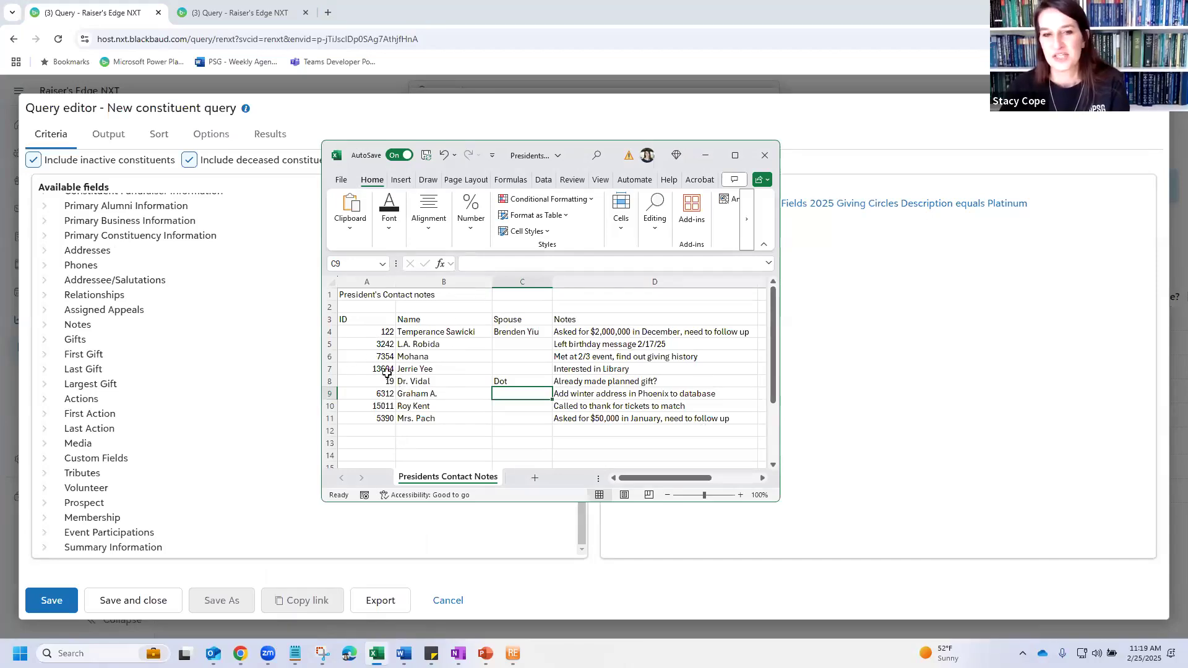
left_click_drag(364, 330, 363, 418)
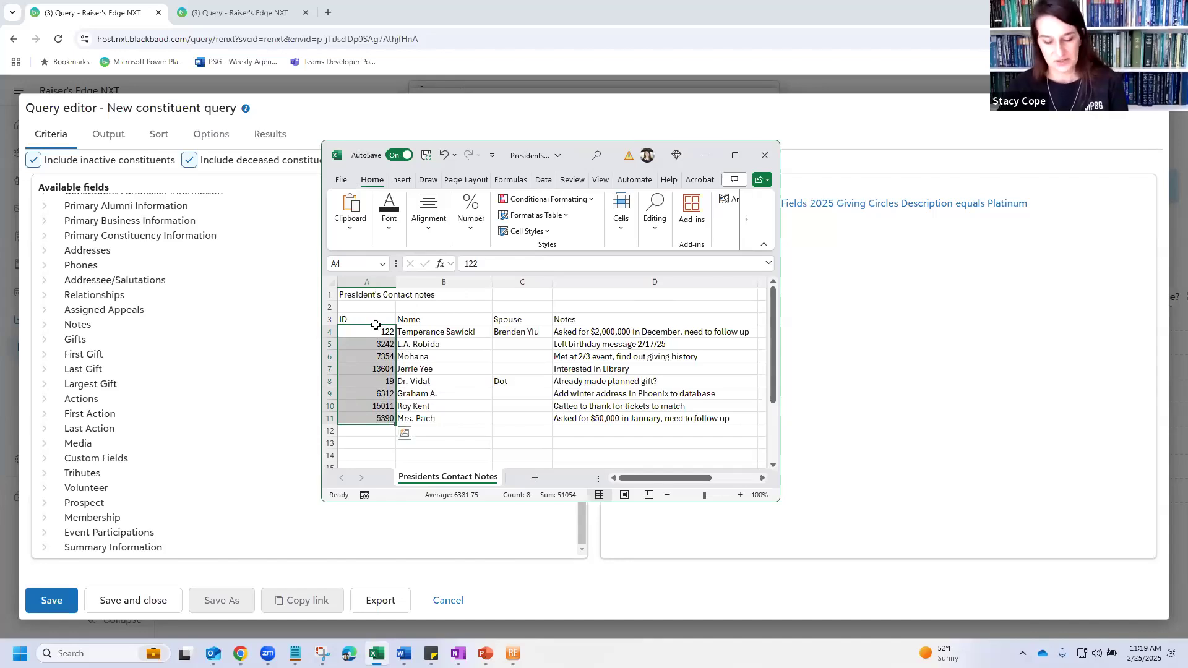
key("ctrl+c")
scroll(198, 389, "up", 3)
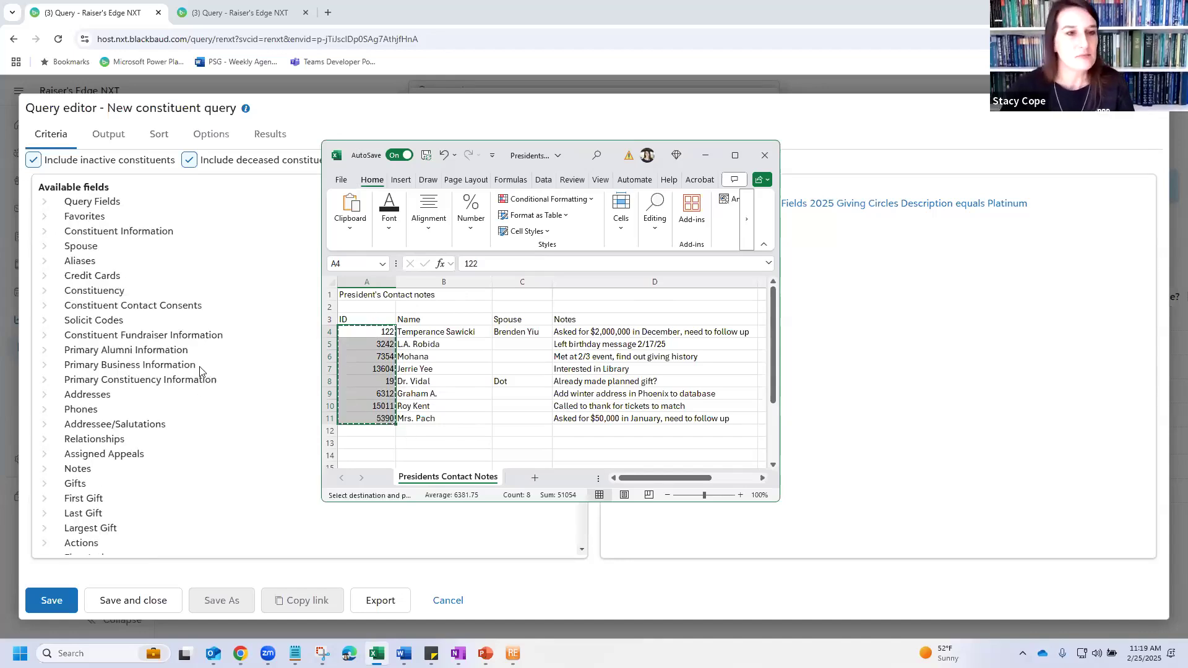
Add Constituent ID from Favorites with operator One of, pasting the eight copied IDs as values.
left_click(44, 218)
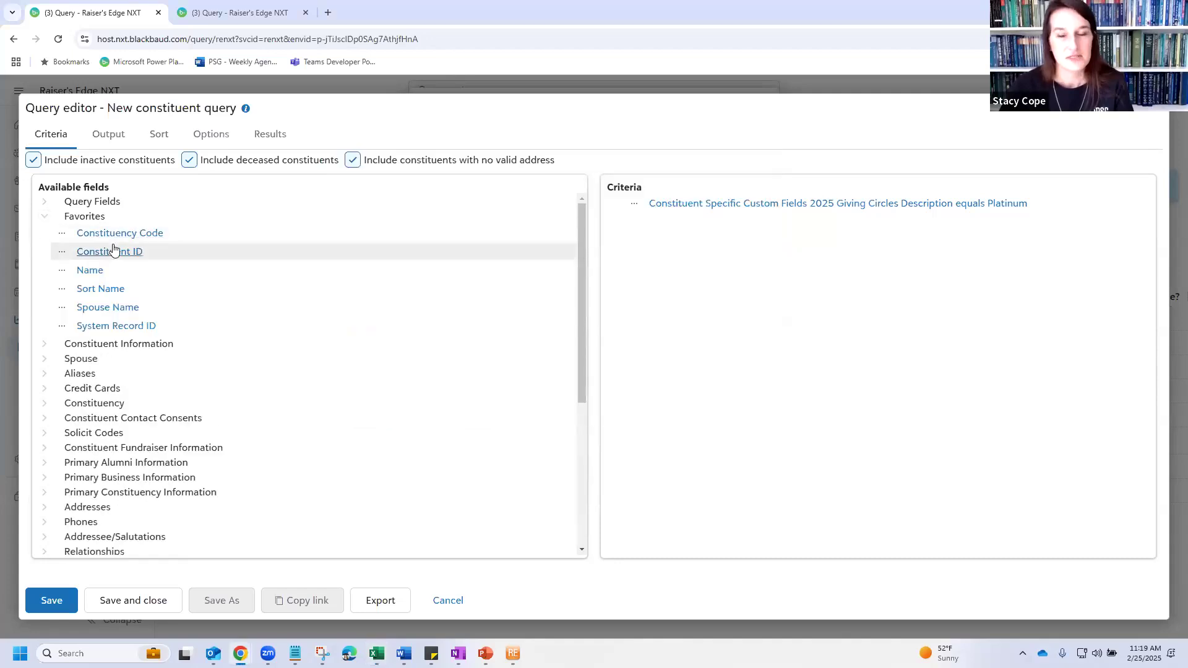
left_click_drag(118, 251, 924, 231)
left_click(536, 159)
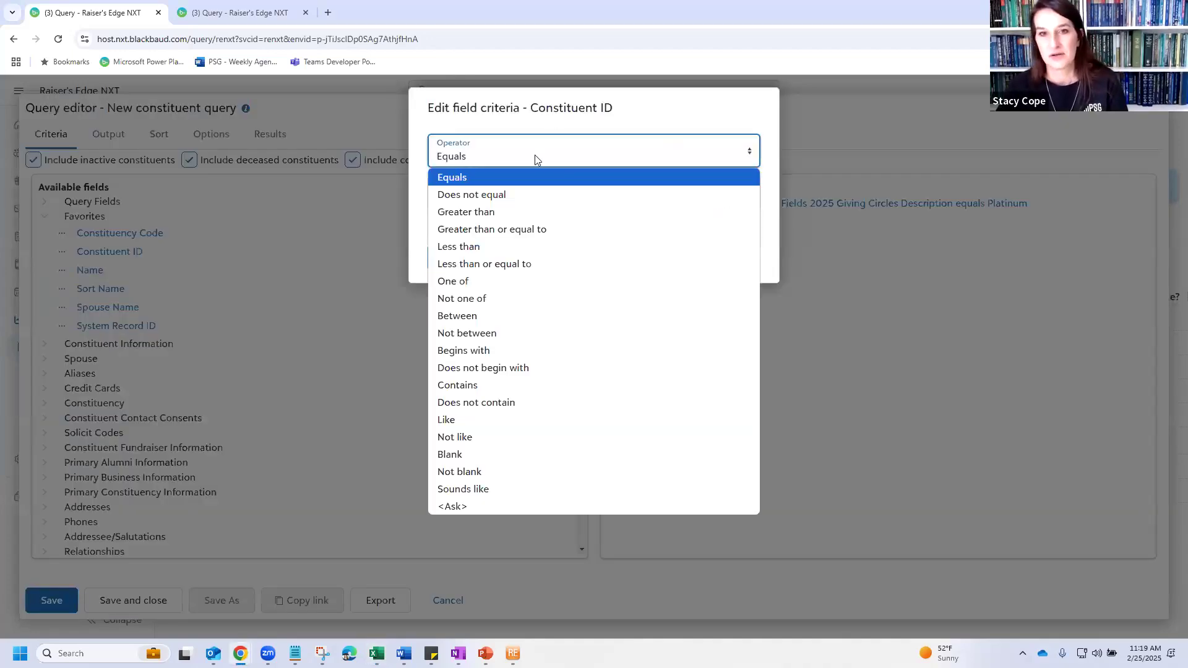
left_click(458, 283)
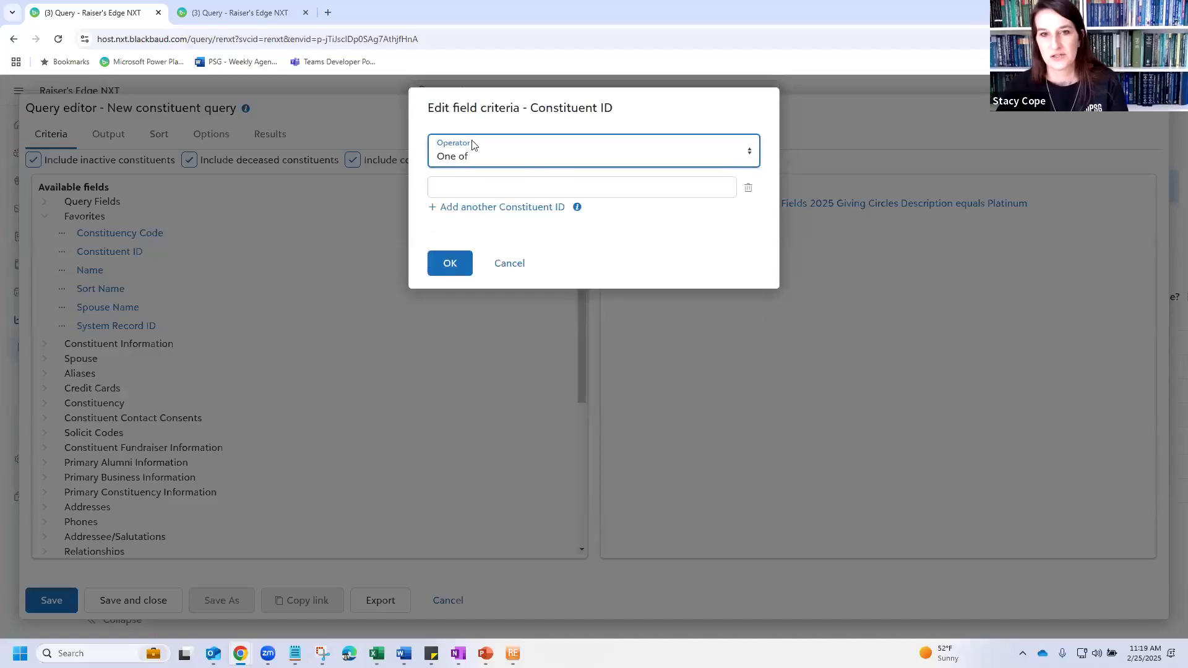
left_click(467, 195)
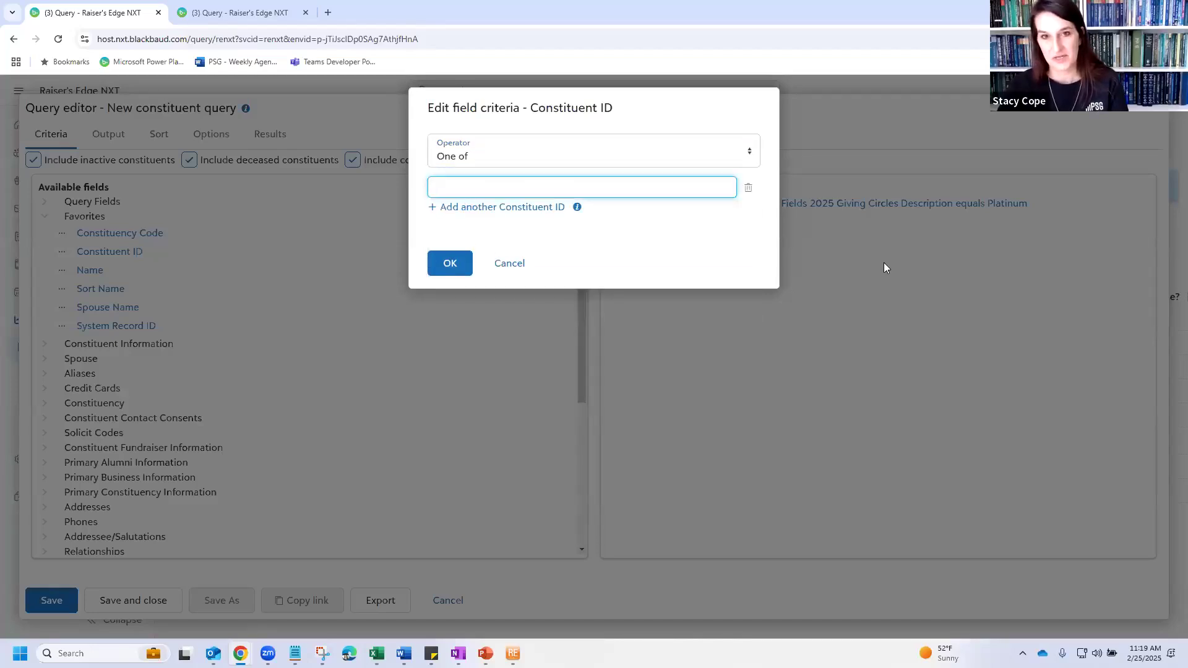
key("ctrl+v")
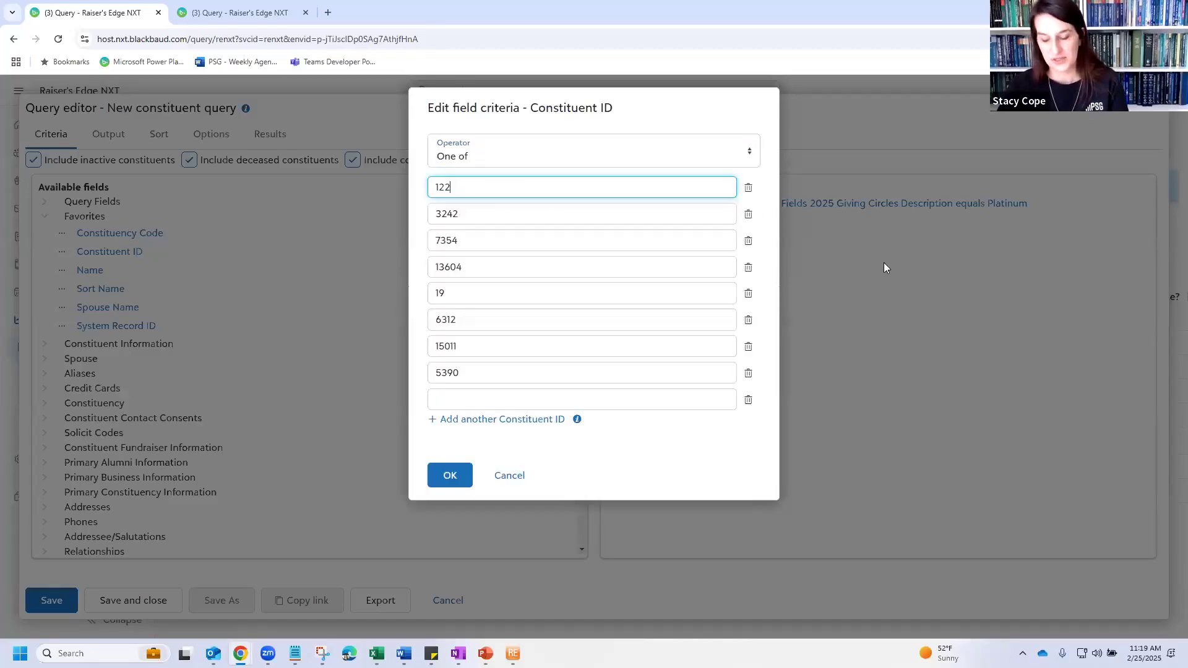
left_click(444, 475)
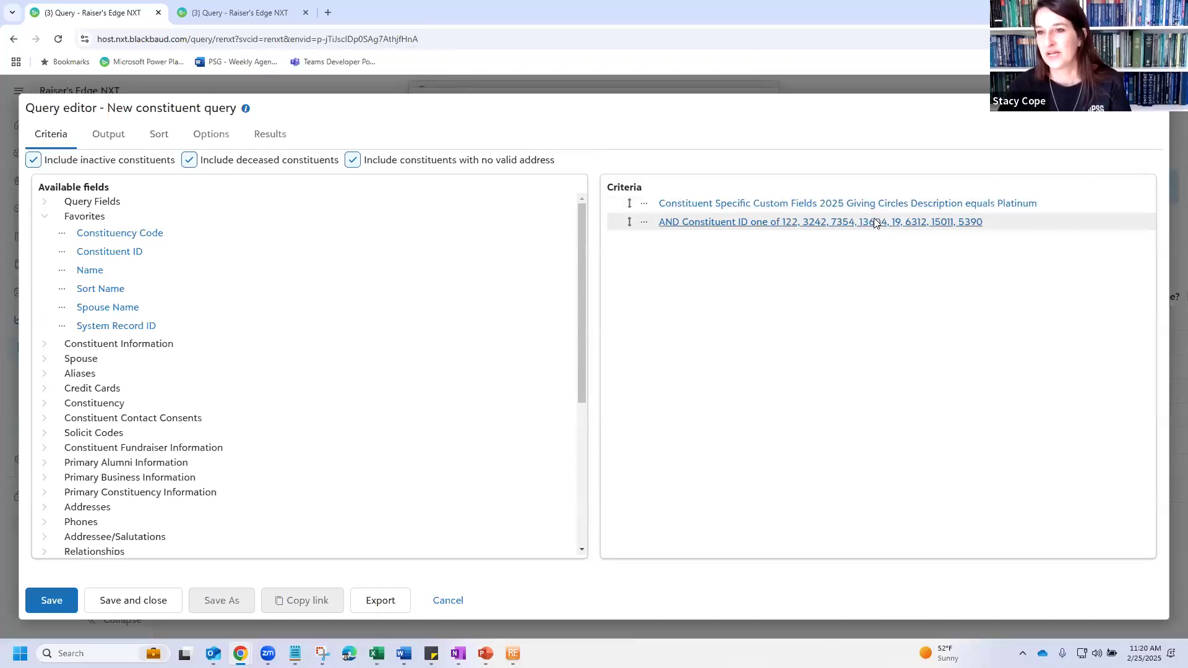
Switch the Constituent ID criterion's connector from AND to OR.
left_click(643, 223)
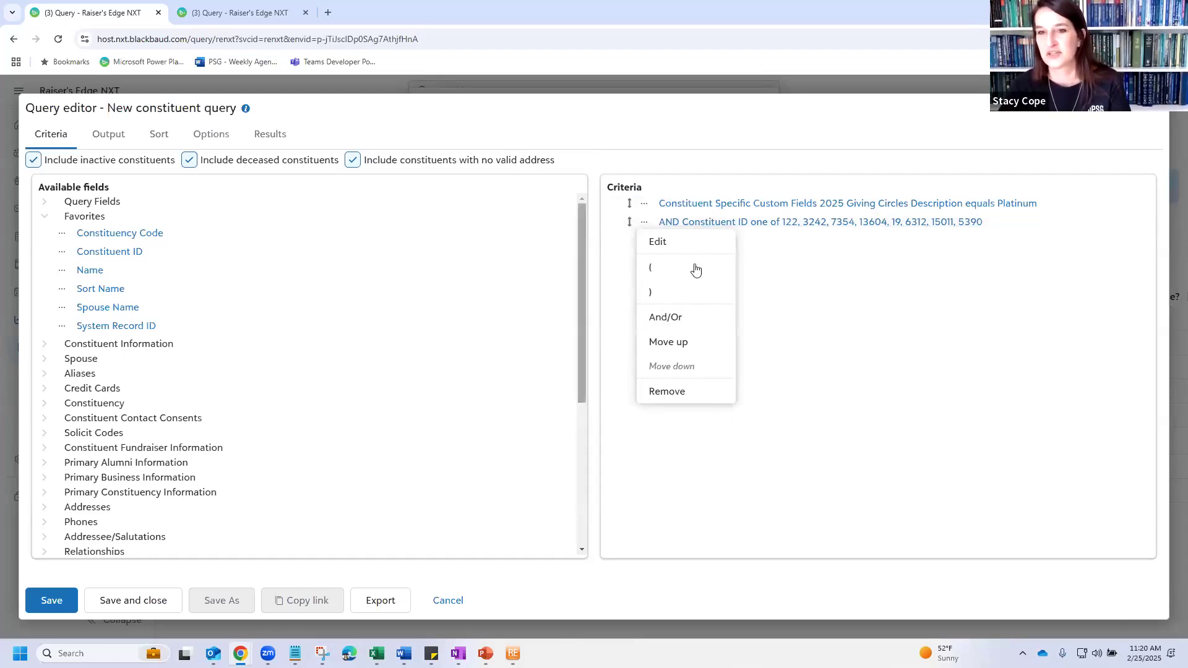
left_click(643, 224)
left_click(644, 224)
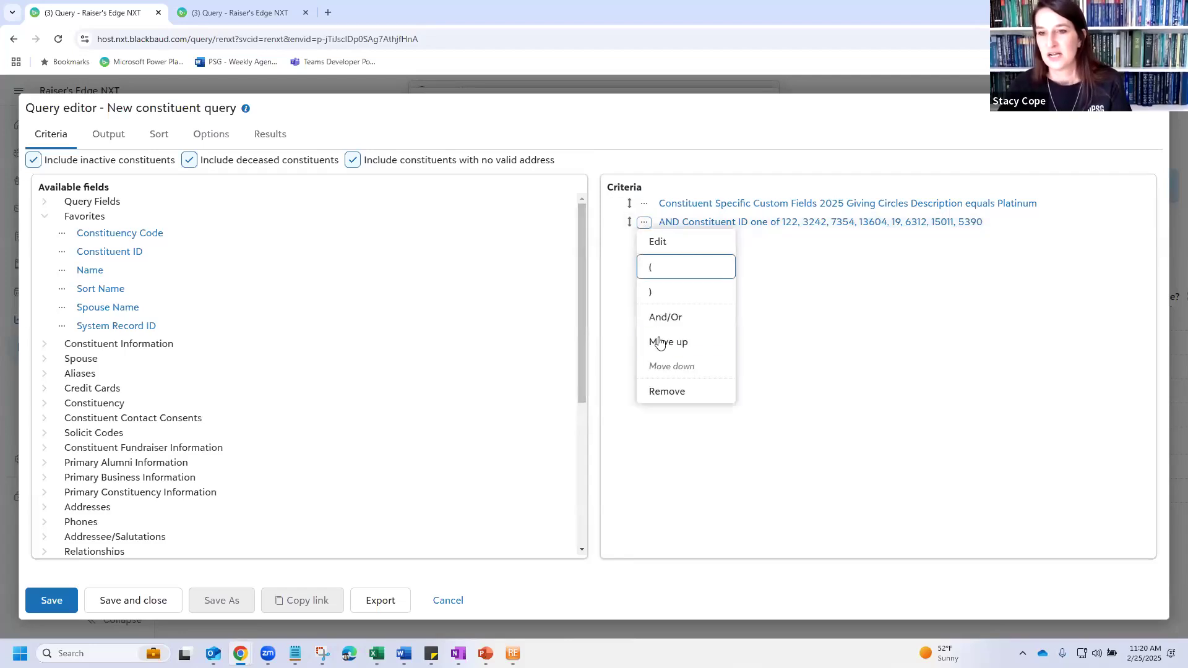
left_click(663, 318)
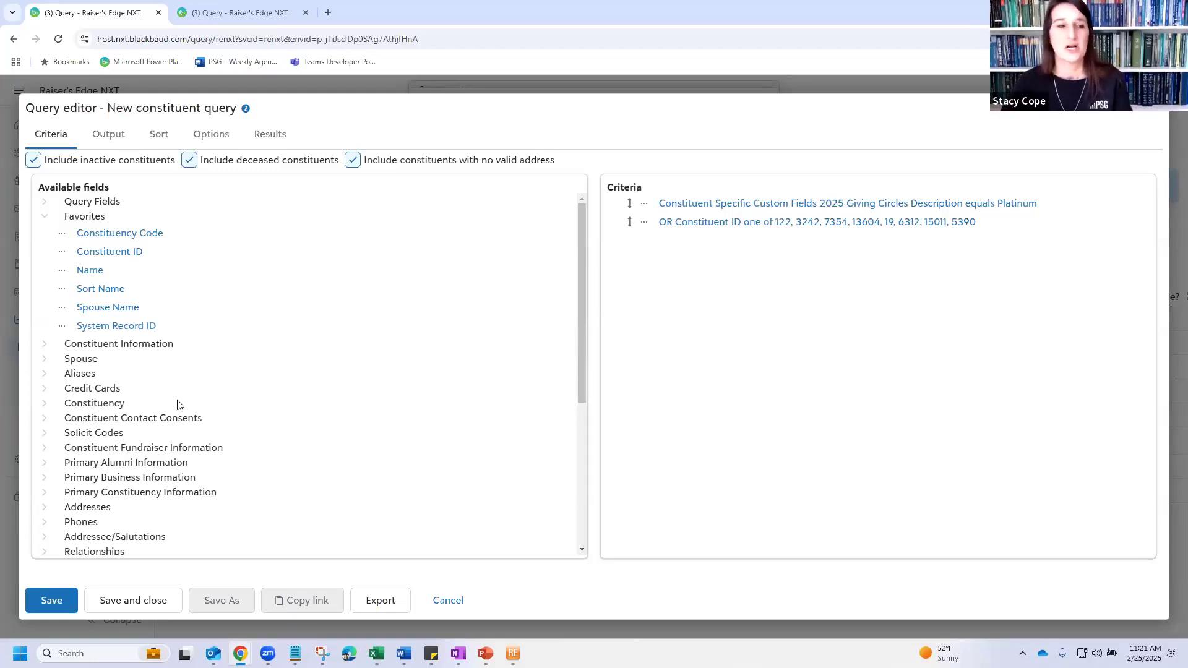
Find 'relation' on the page with Ctrl+F and expand the Relationships fields.
scroll(140, 482, "down", 5)
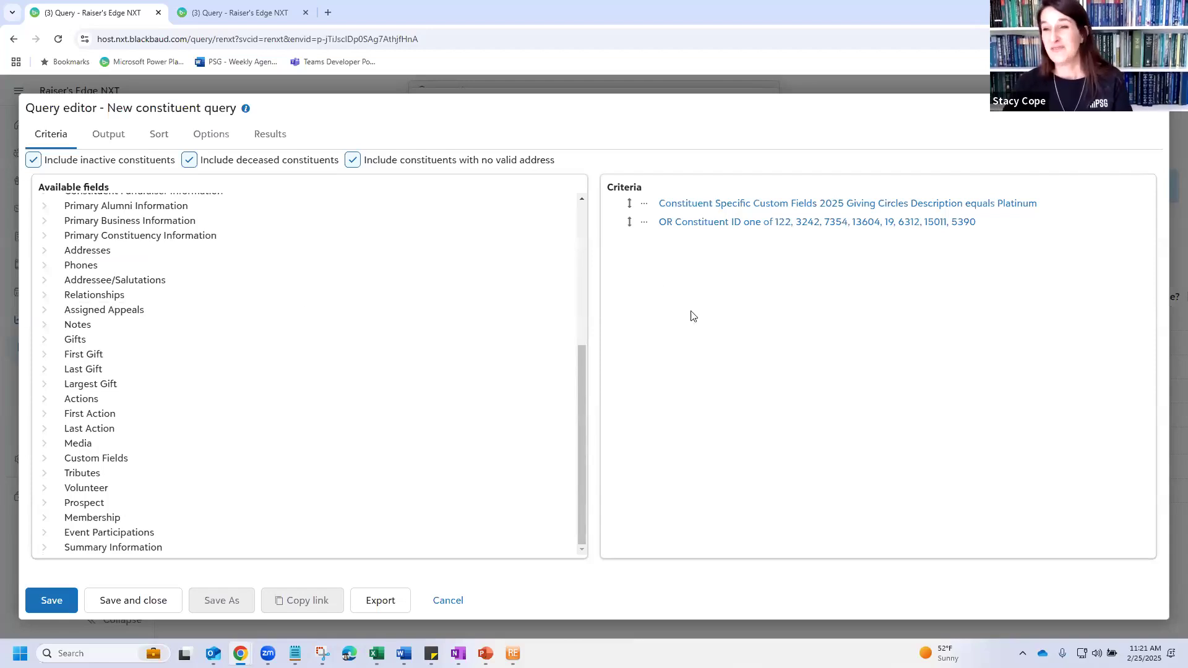
key("ctrl+f")
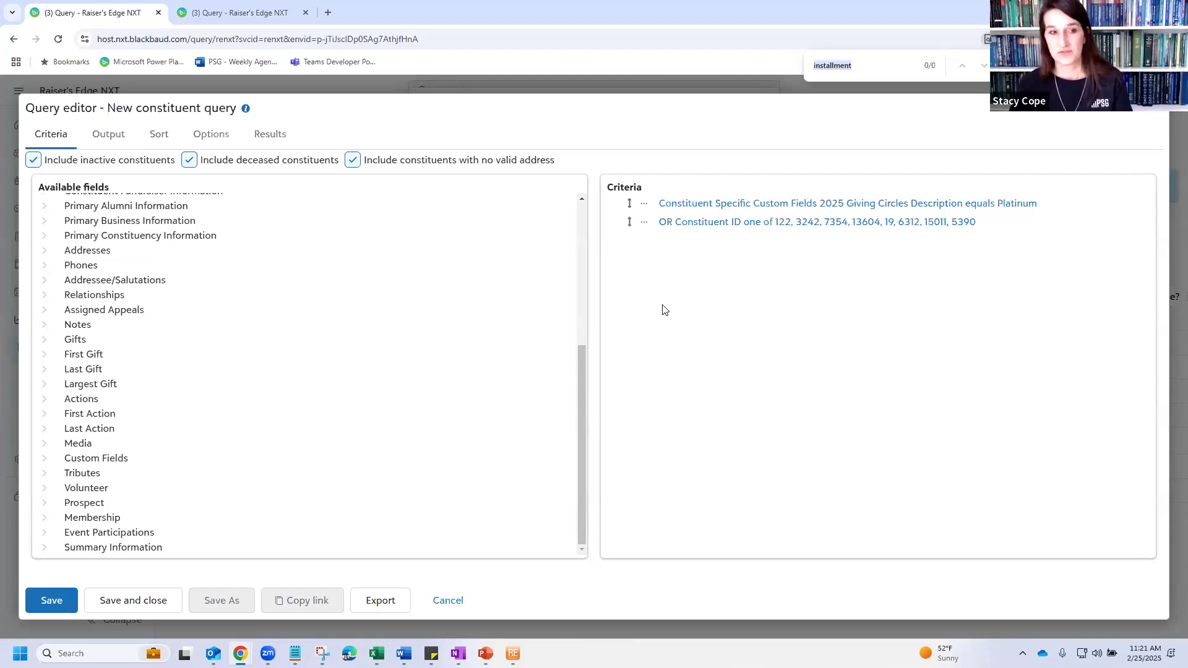
type("relation")
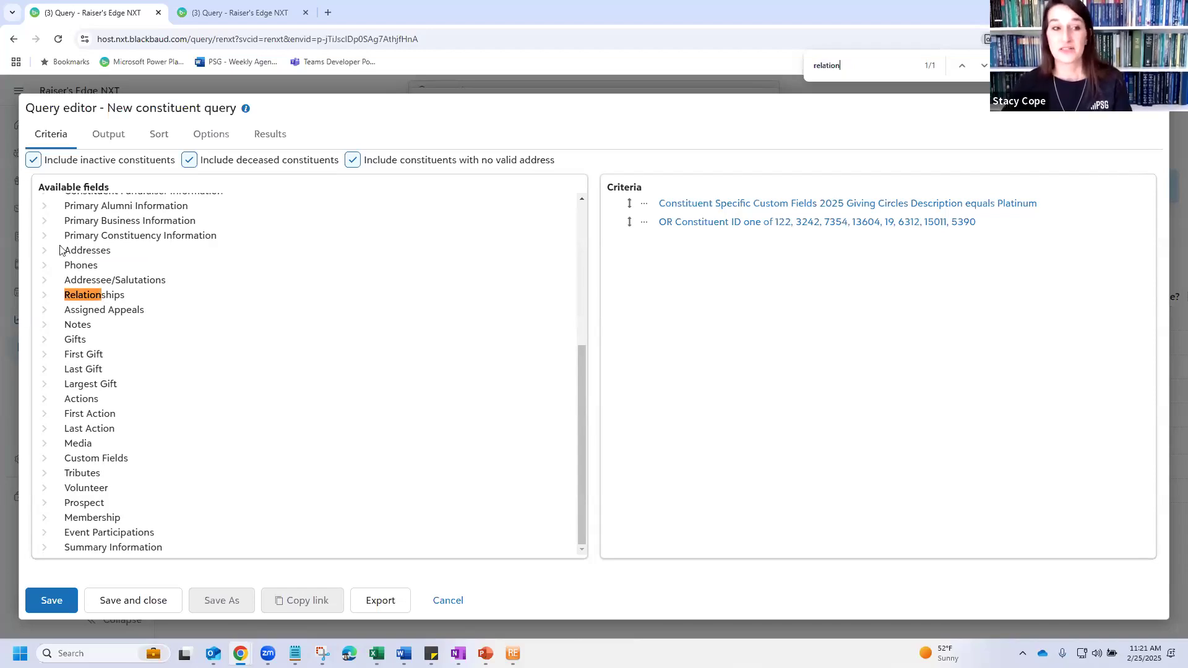
left_click(44, 295)
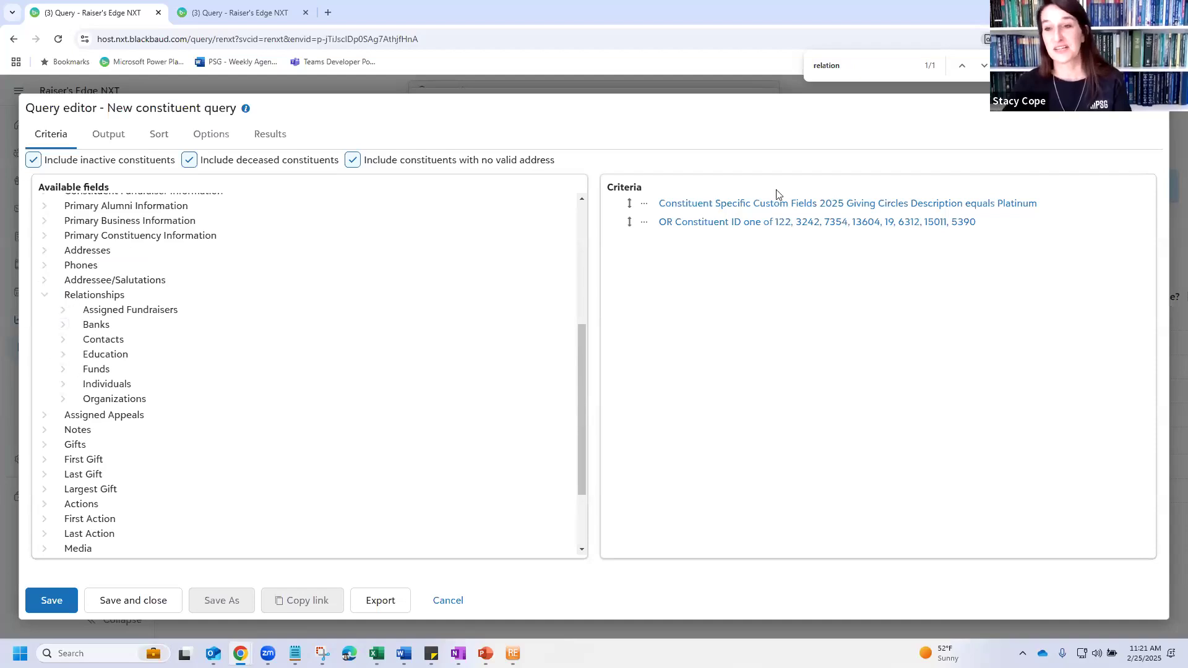
key("ctrl+f")
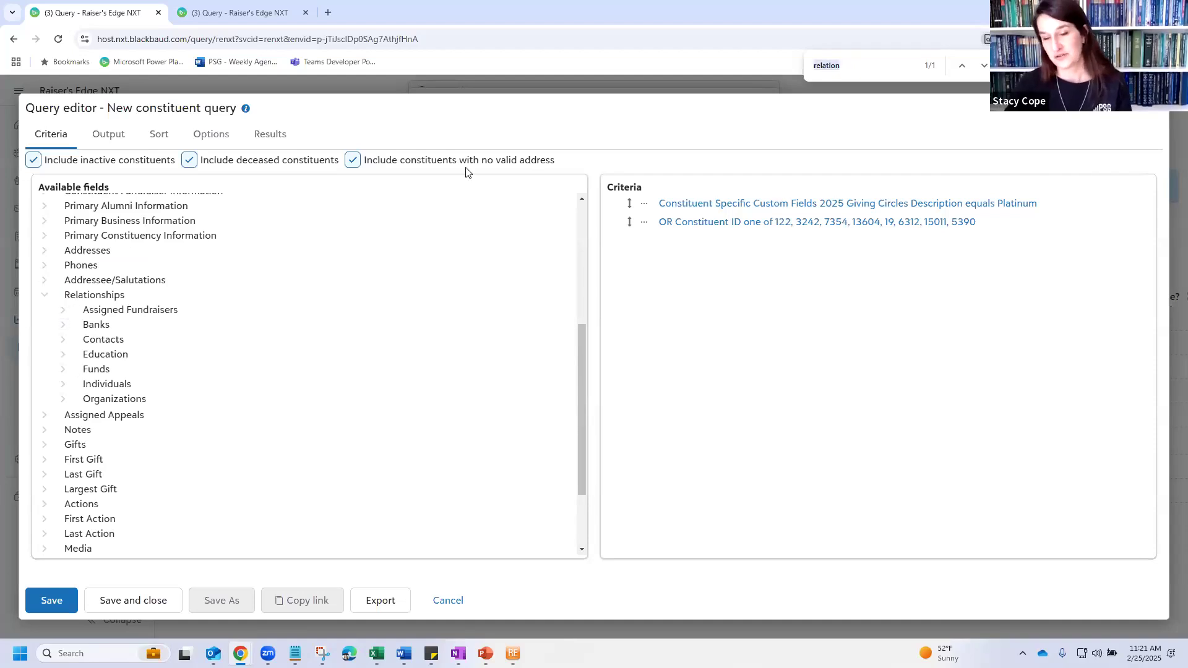
left_click(608, 320)
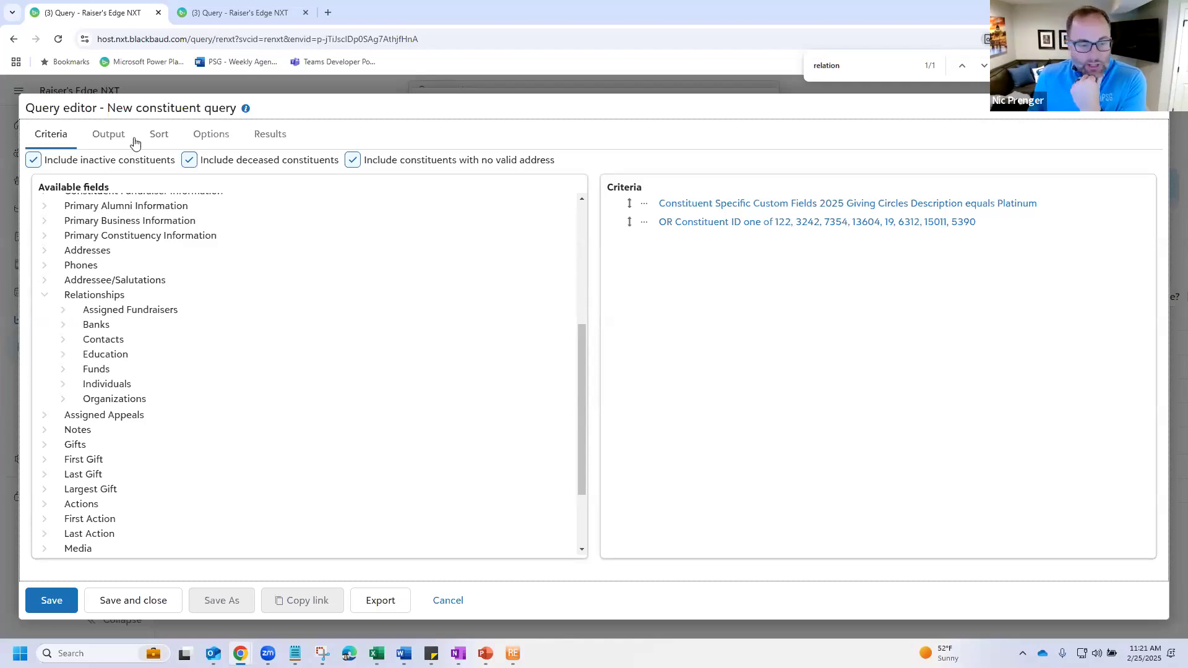
On the Output tab, add Constituent ID, Name and Spouse Name from Favorites.
left_click(105, 137)
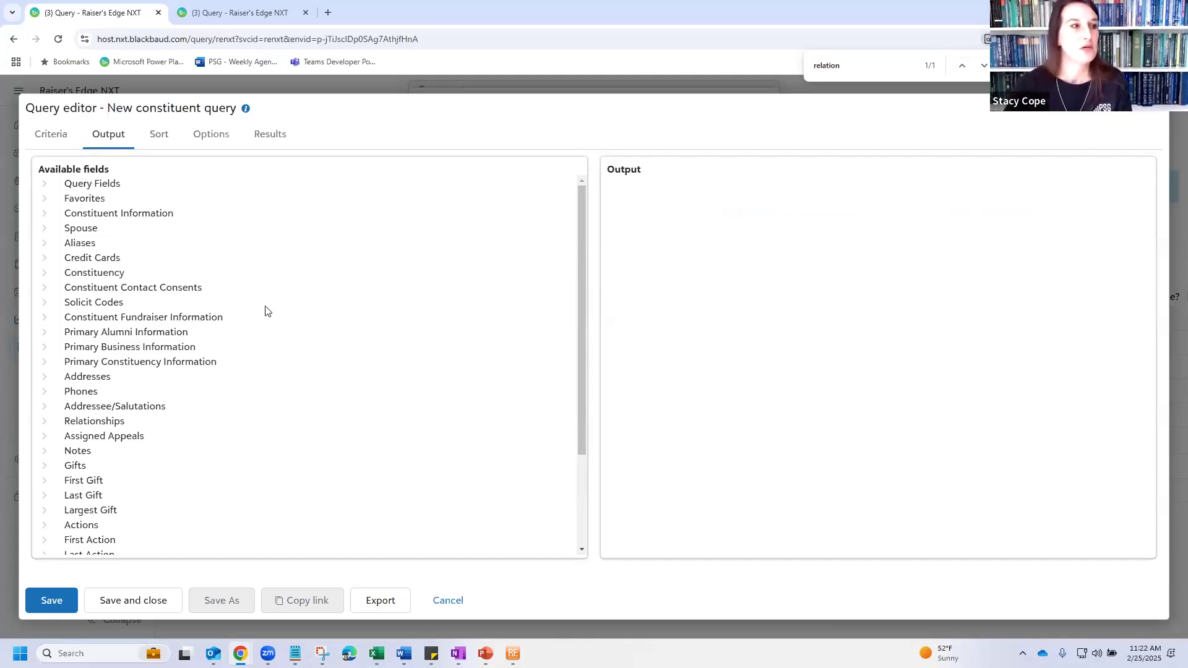
left_click(45, 184)
left_click(44, 236)
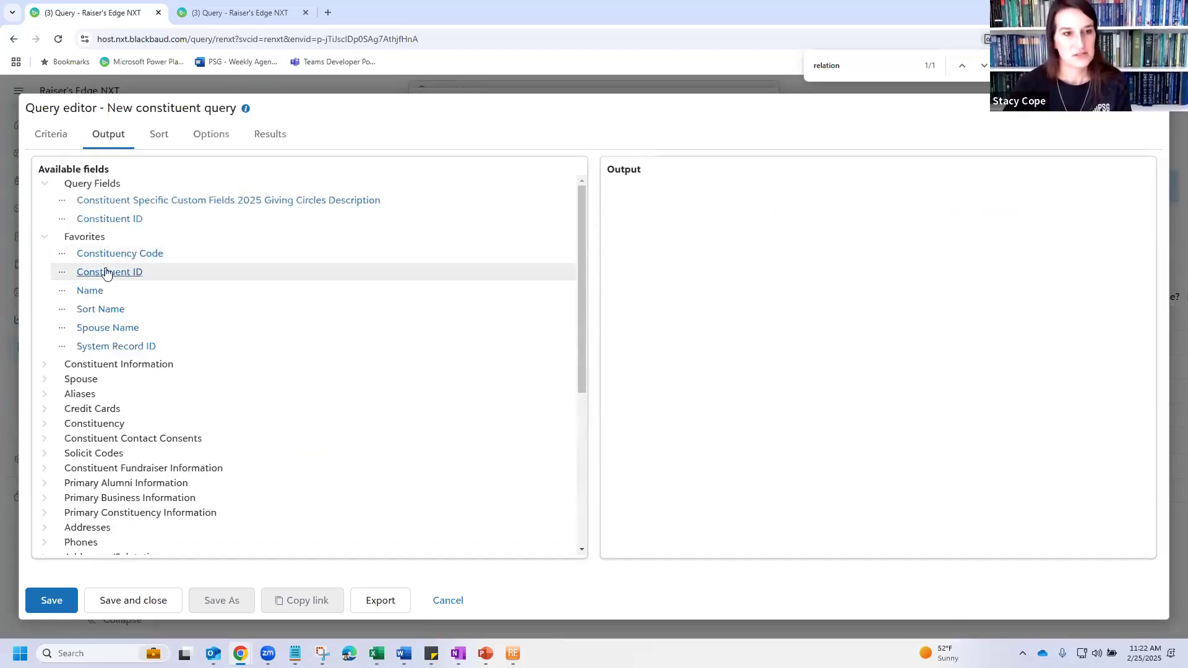
left_click(115, 280)
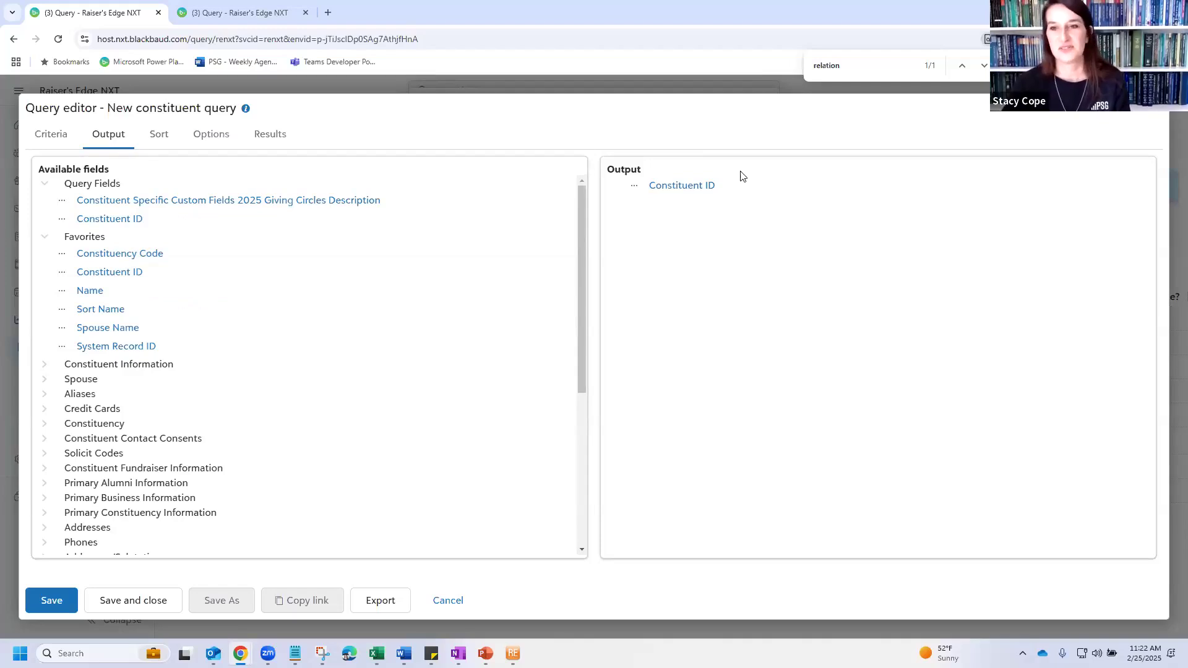
left_click(92, 296)
left_click(102, 346)
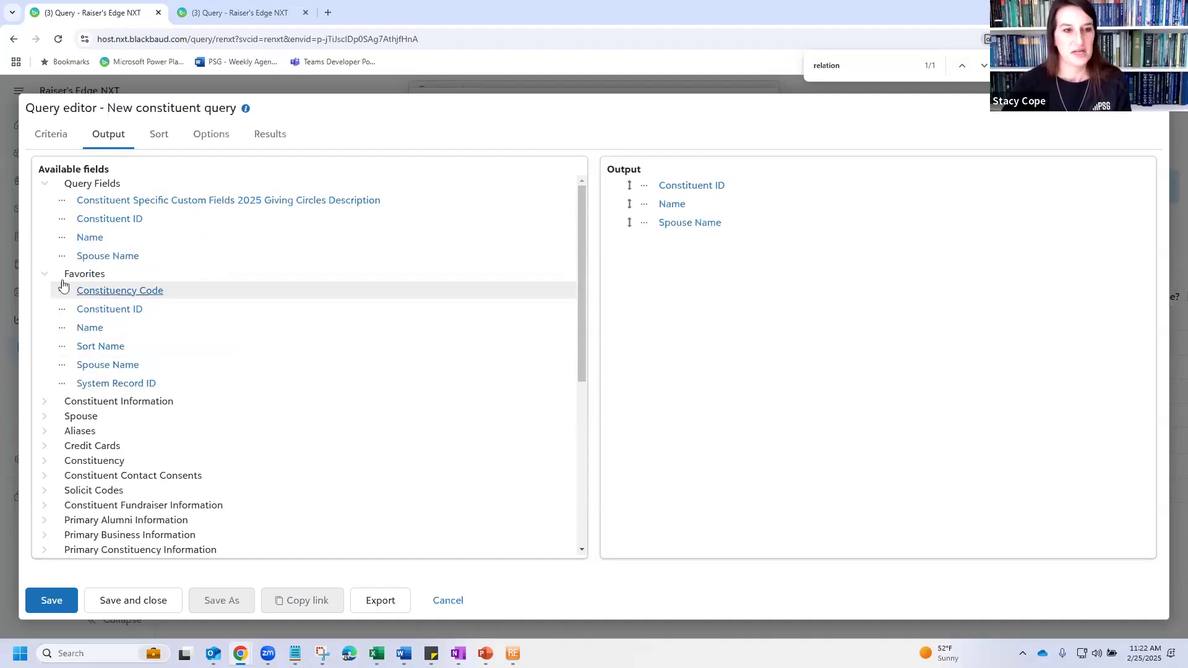
Add Preferred Address Lines 1 through 4 and Preferred City, State to the output.
scroll(43, 379, "down", 4)
left_click(46, 316)
left_click(61, 333)
scroll(162, 263, "down", 3)
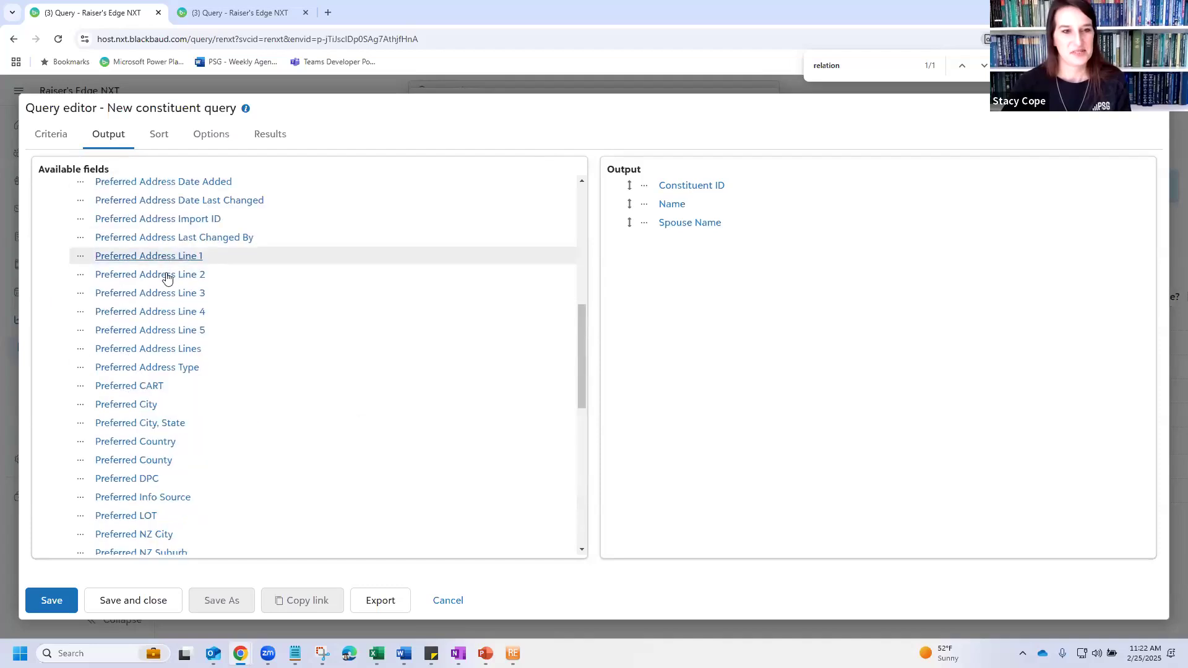
left_click(163, 256)
left_click(162, 275)
left_click(160, 314)
left_click(137, 424)
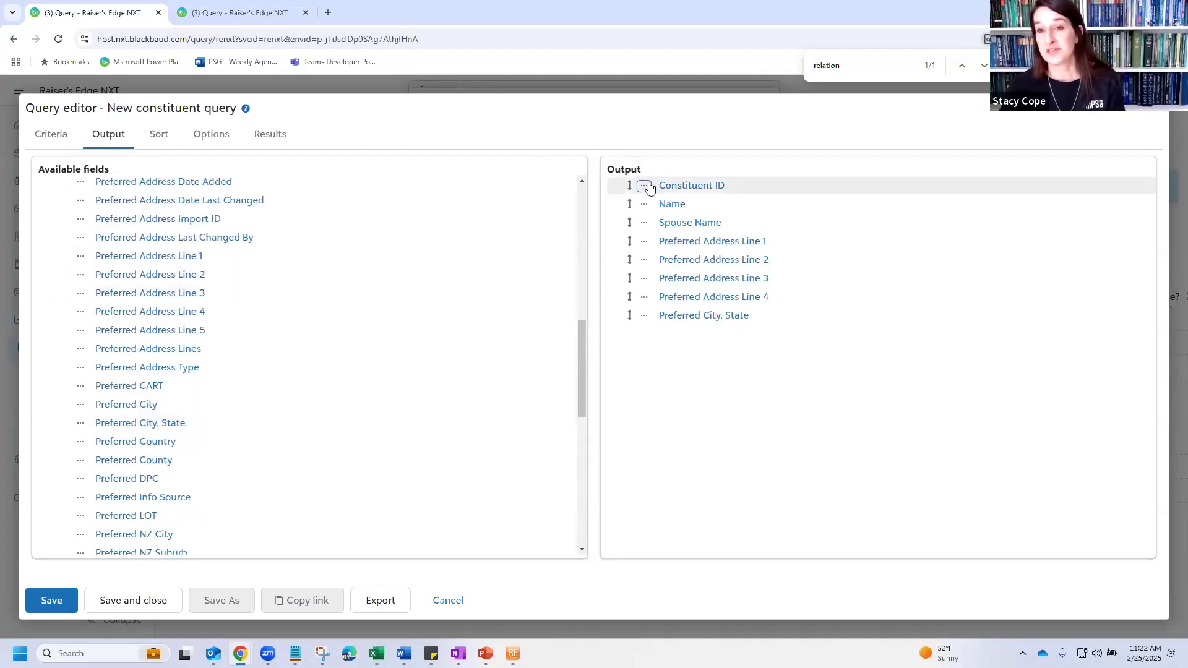
Add the 2025 Giving Circles Description field and start retyping its column heading as '2025 Giving Cir'.
left_click(645, 186)
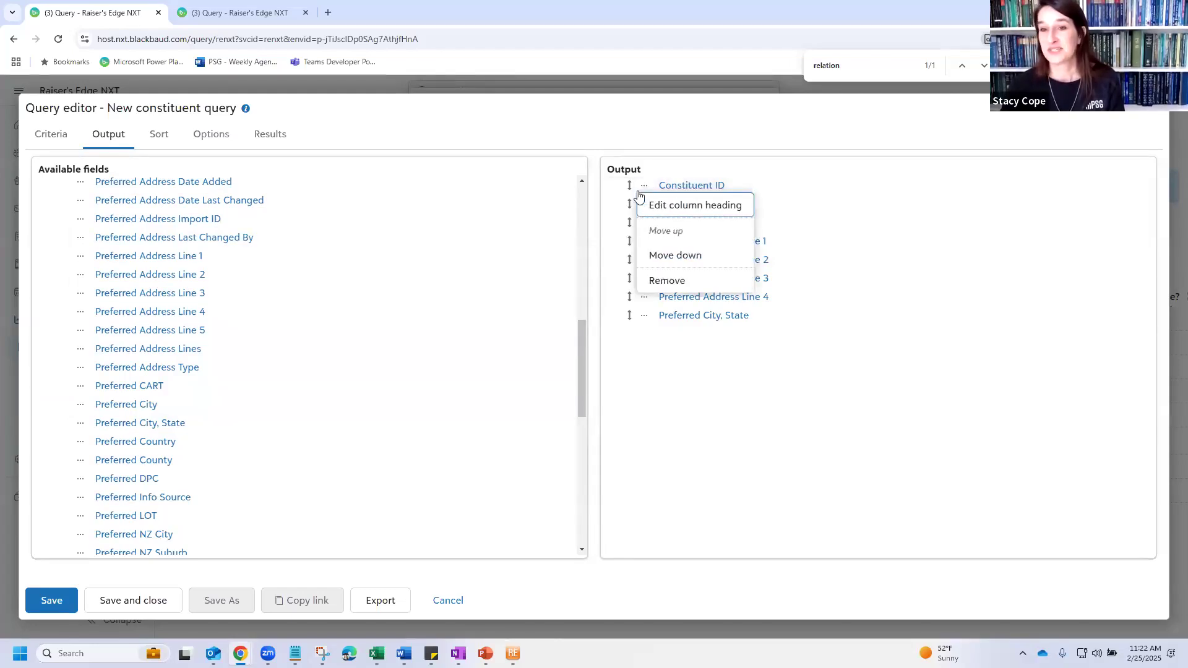
left_click(126, 115)
scroll(99, 259, "up", 10)
left_click(62, 201)
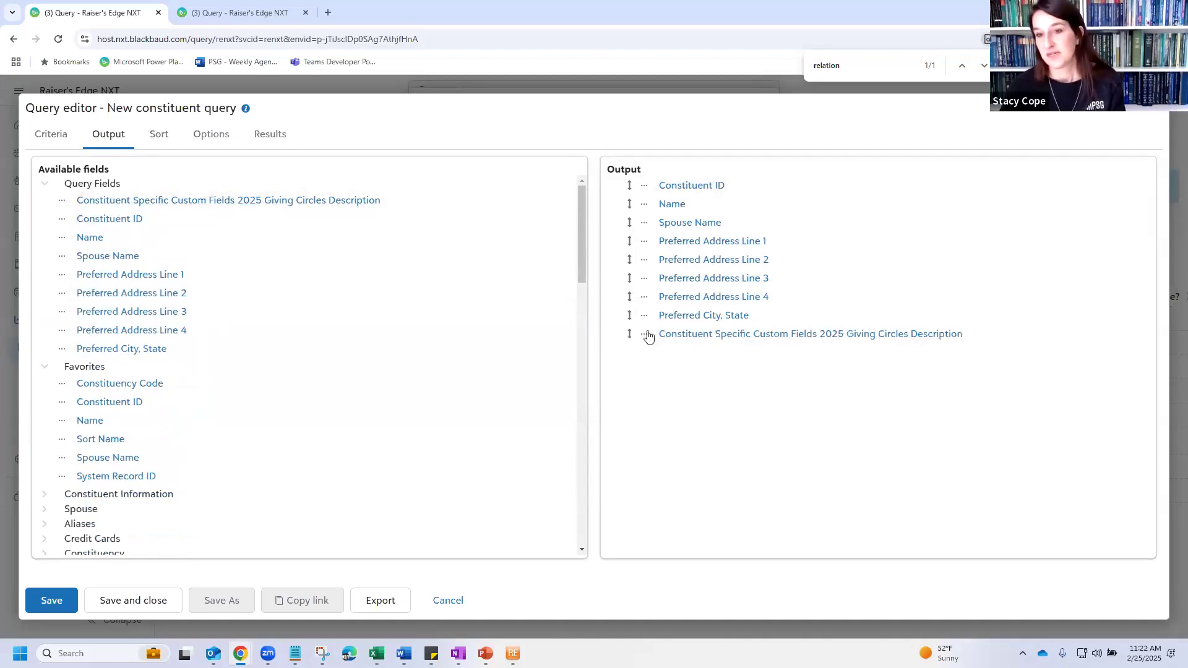
left_click(644, 334)
key("Return")
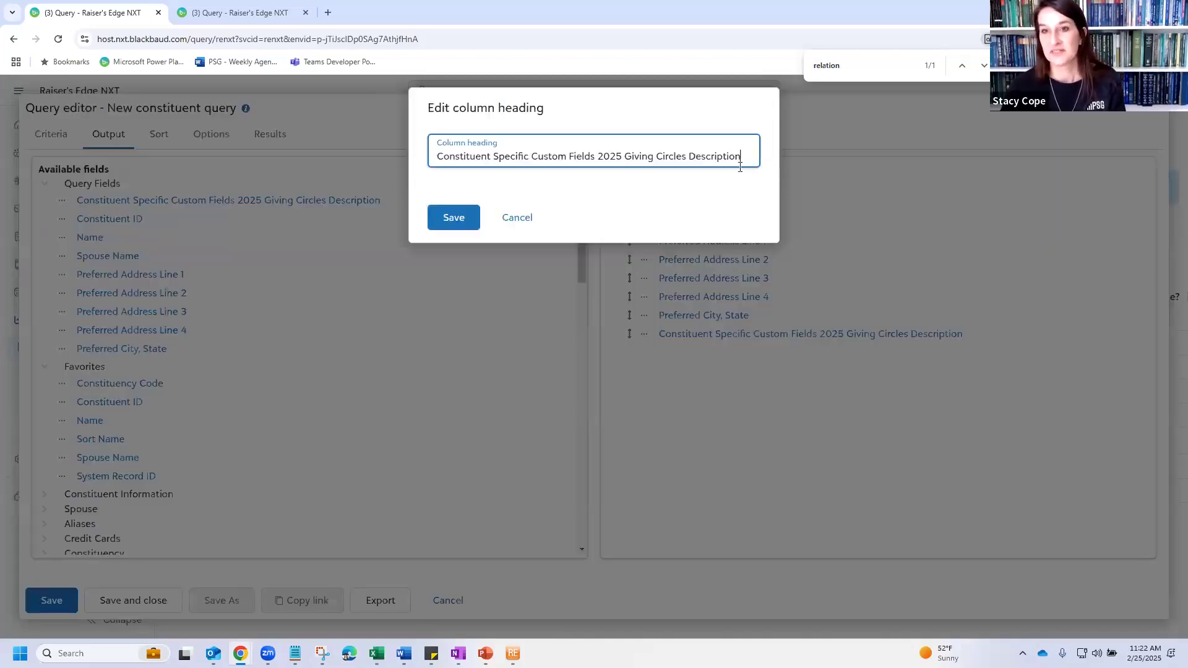
key("ctrl+a")
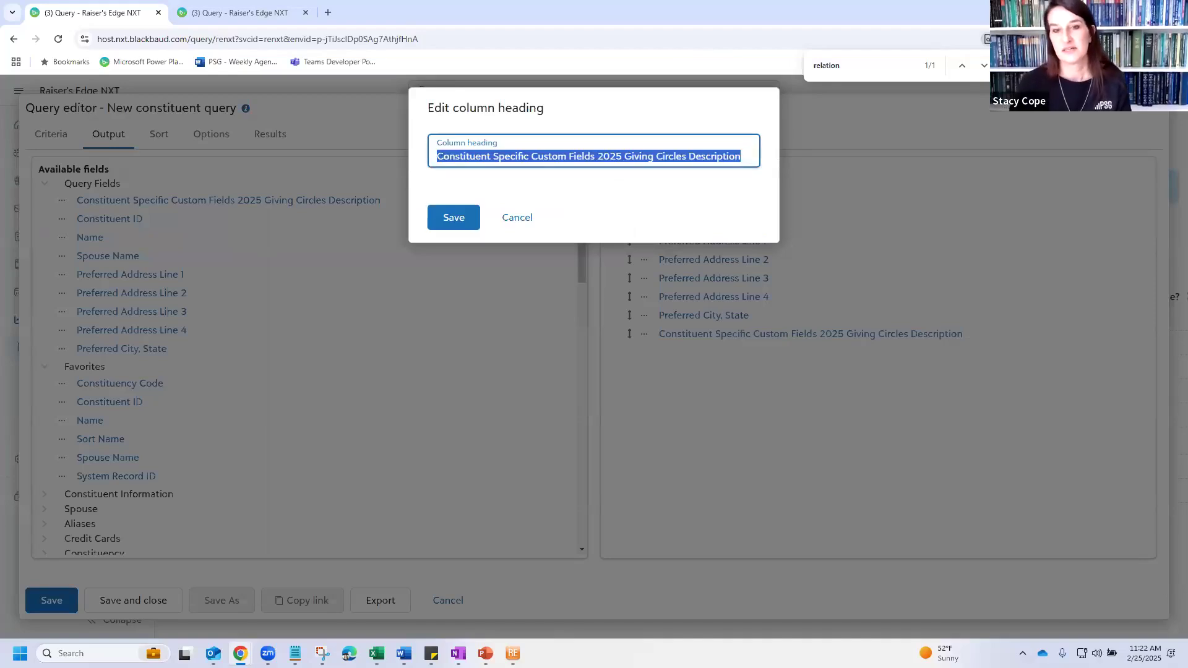
type("2025 Giving Circle")
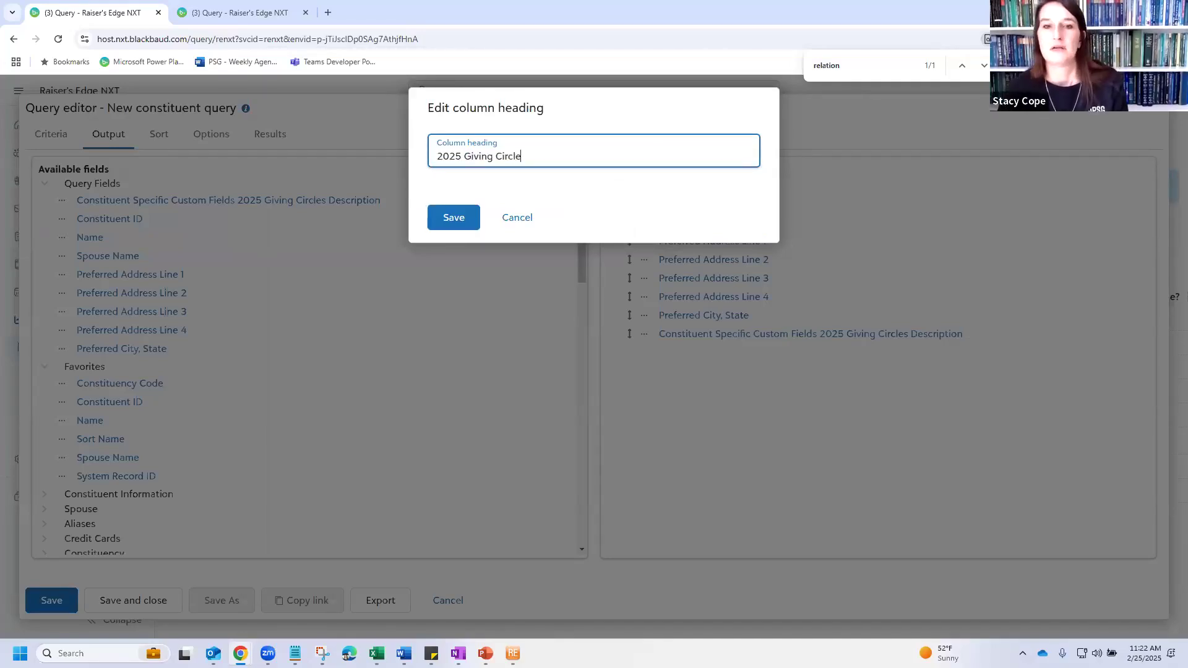
Save the '2025 Giving Circle' heading and drag that column up to sit directly below Name.
left_click(429, 226)
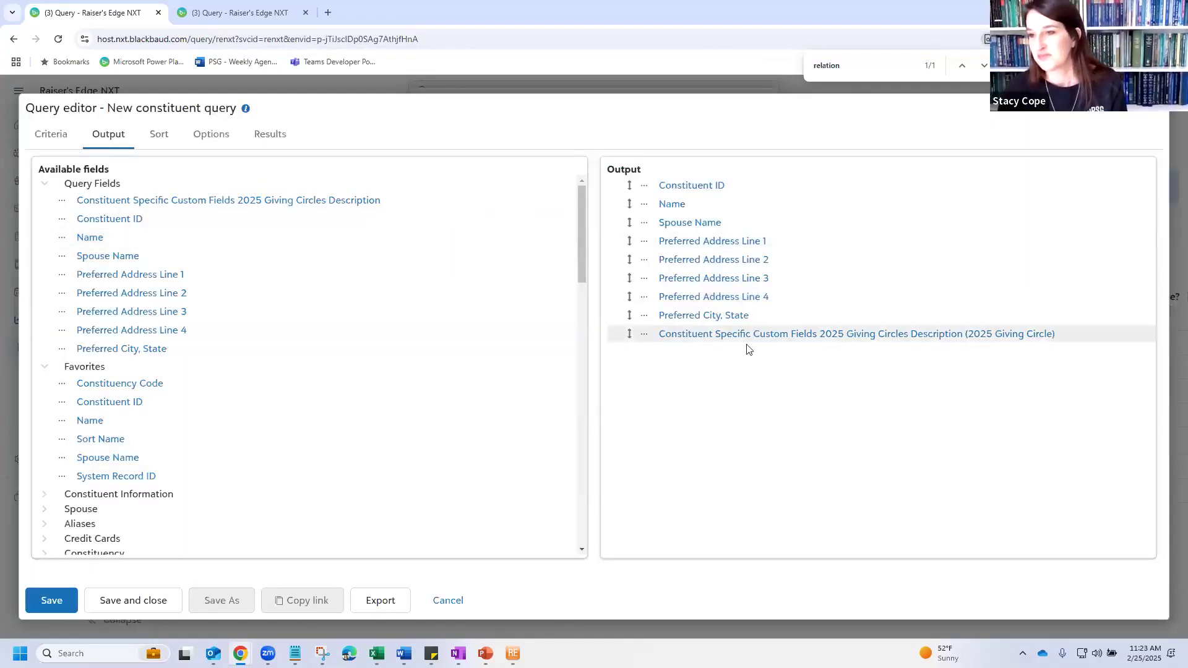
left_click_drag(629, 334, 634, 233)
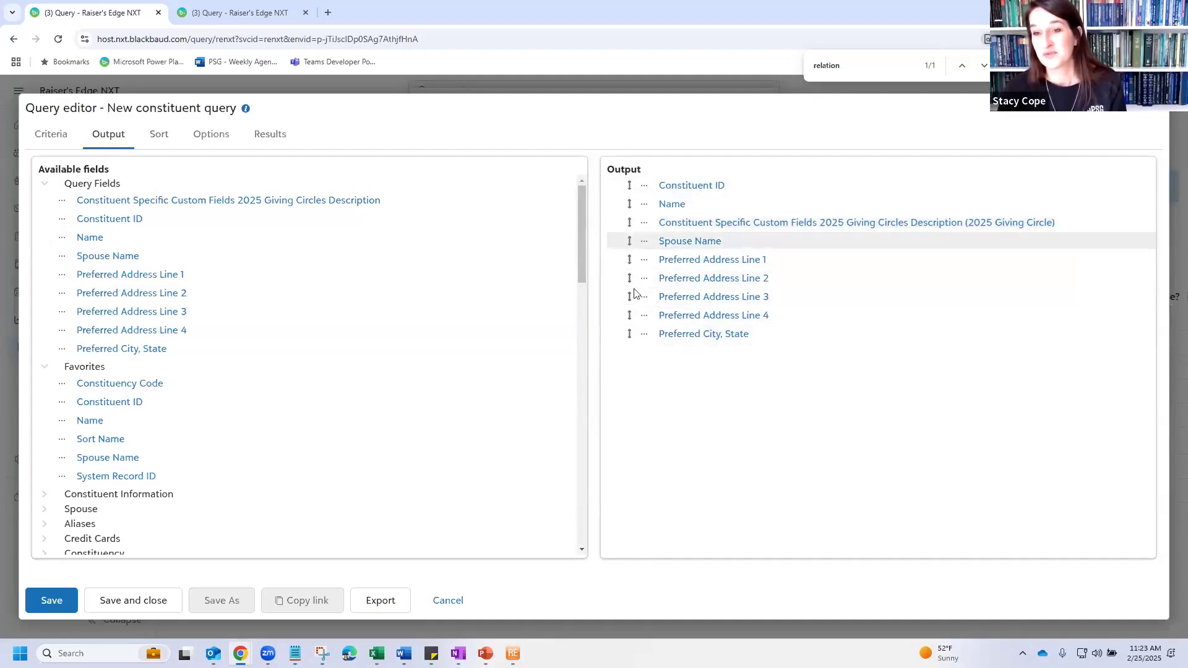
right_click(644, 333)
left_click(600, 222)
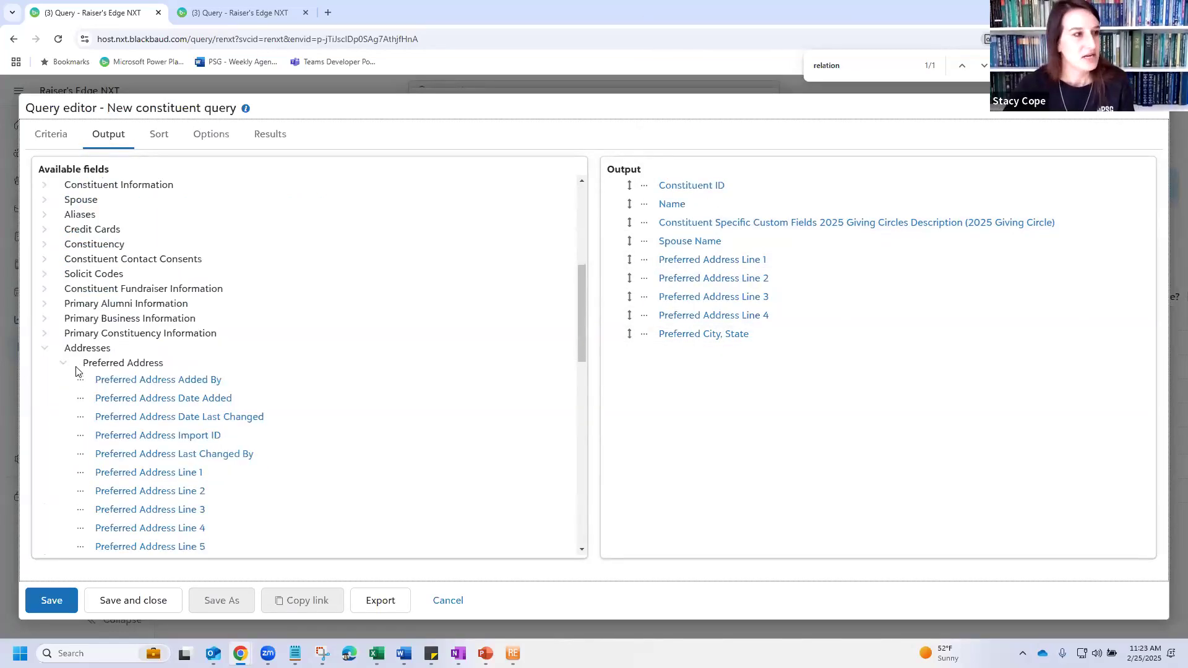
Collapse Query Fields and Addresses, then add Total Amount of Gifts from Summary Information > Summary For Gift.
left_click(45, 183)
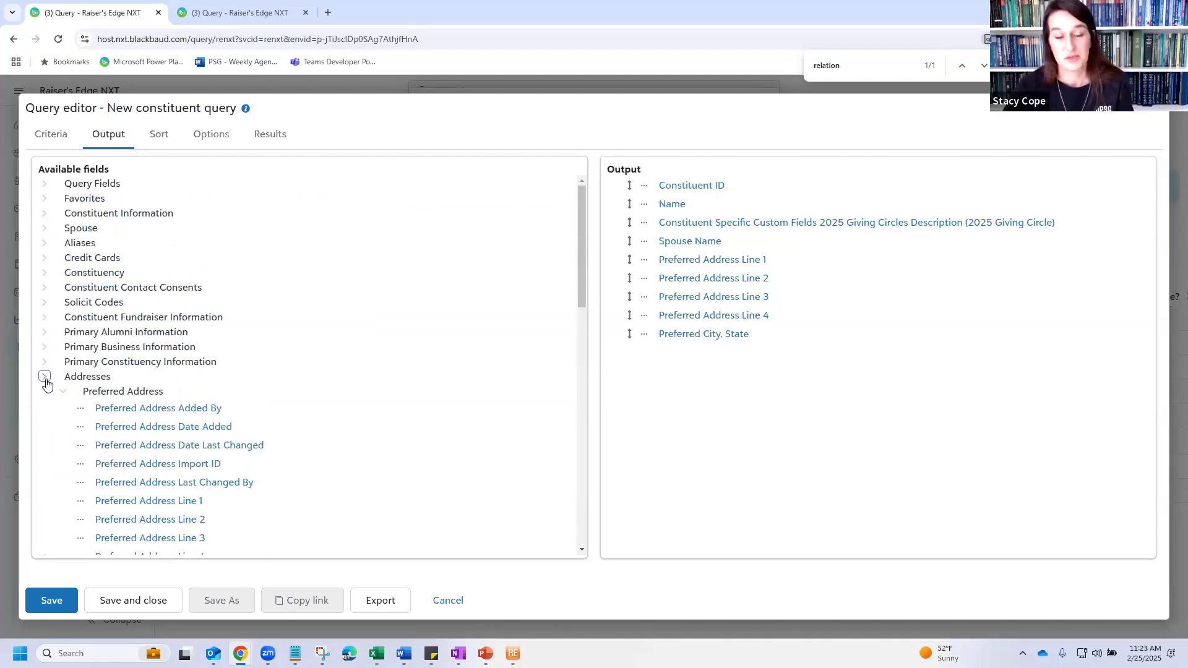
left_click(44, 376)
scroll(50, 446, "down", 3)
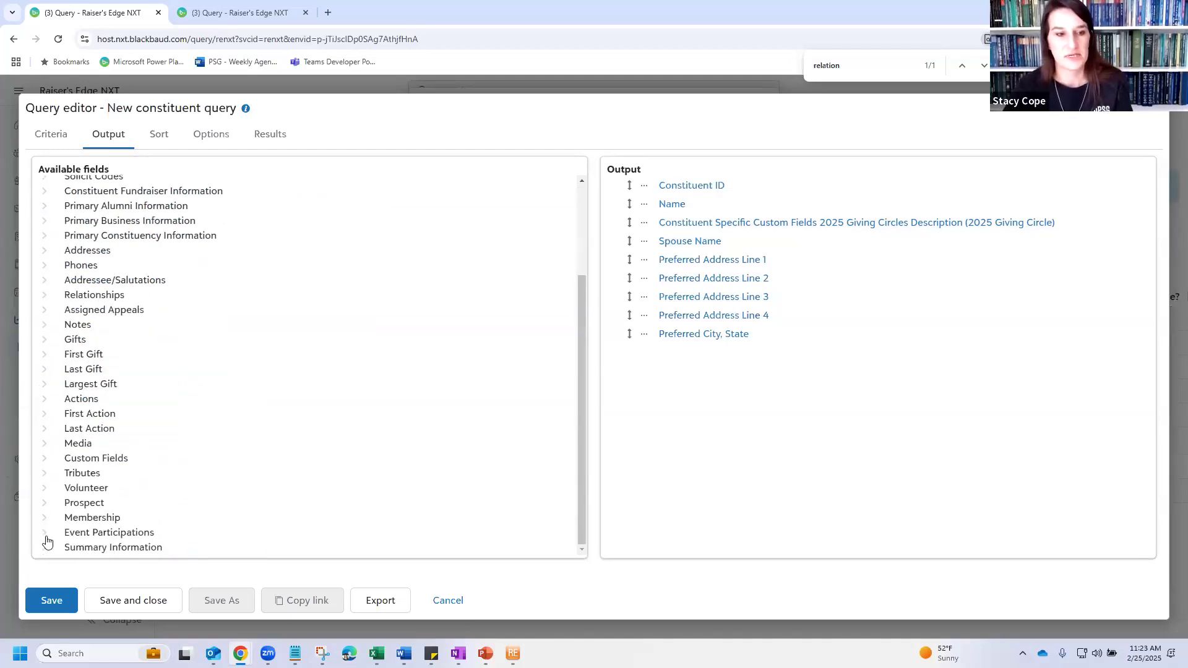
left_click(46, 548)
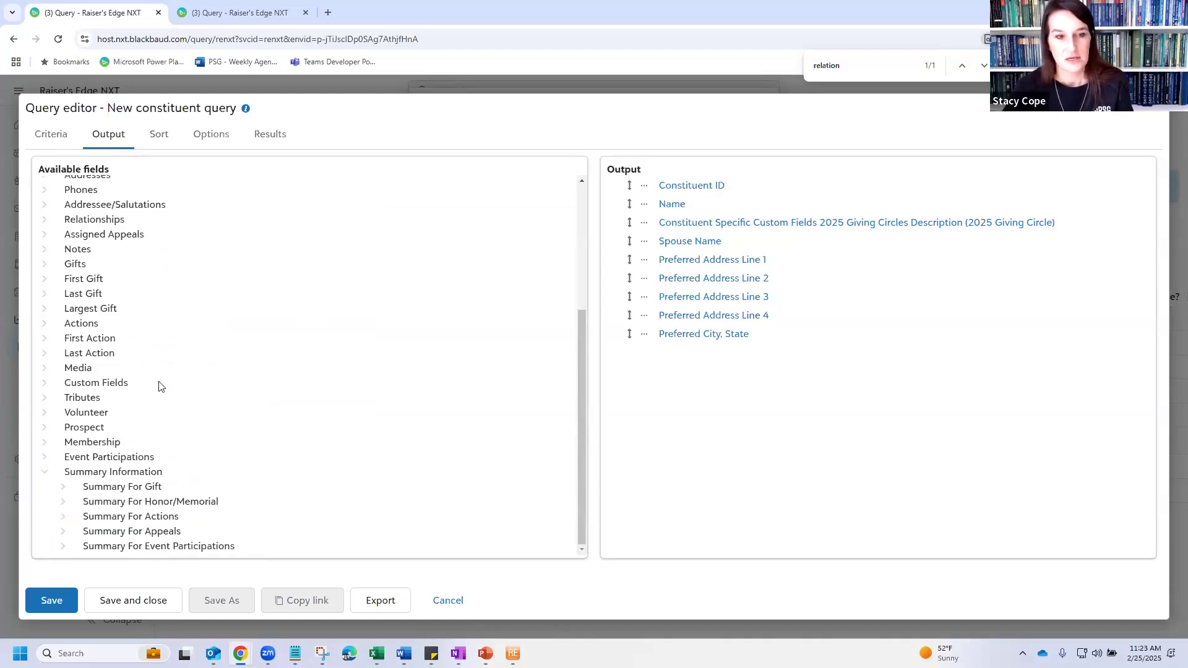
left_click(62, 486)
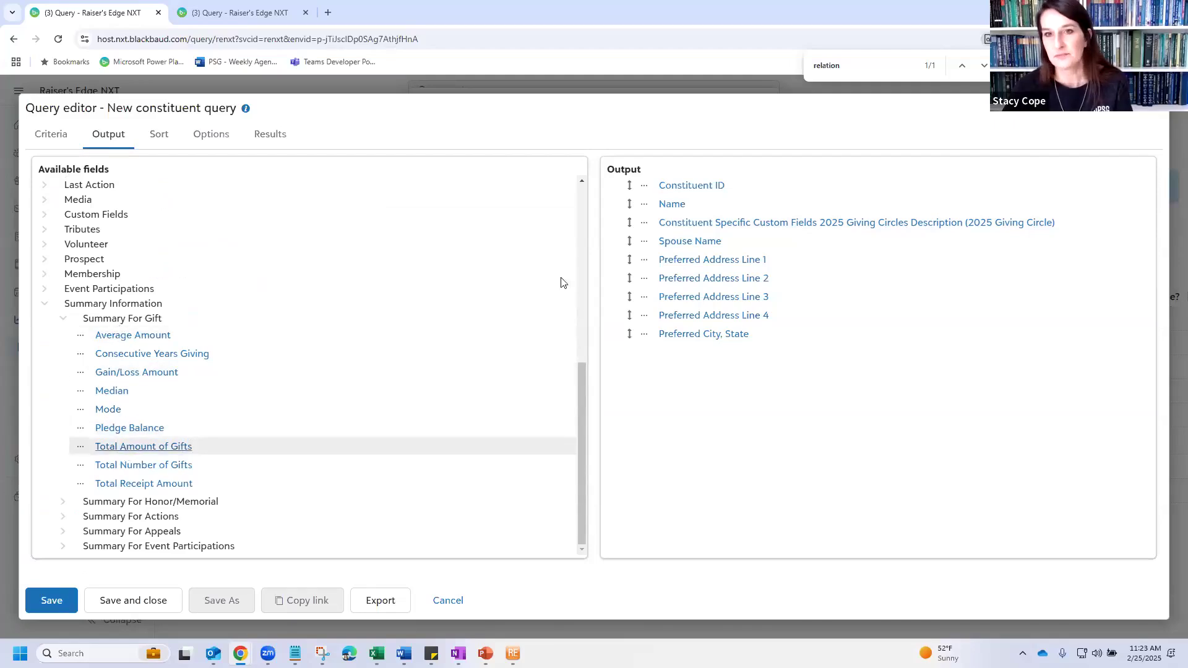
left_click(124, 450)
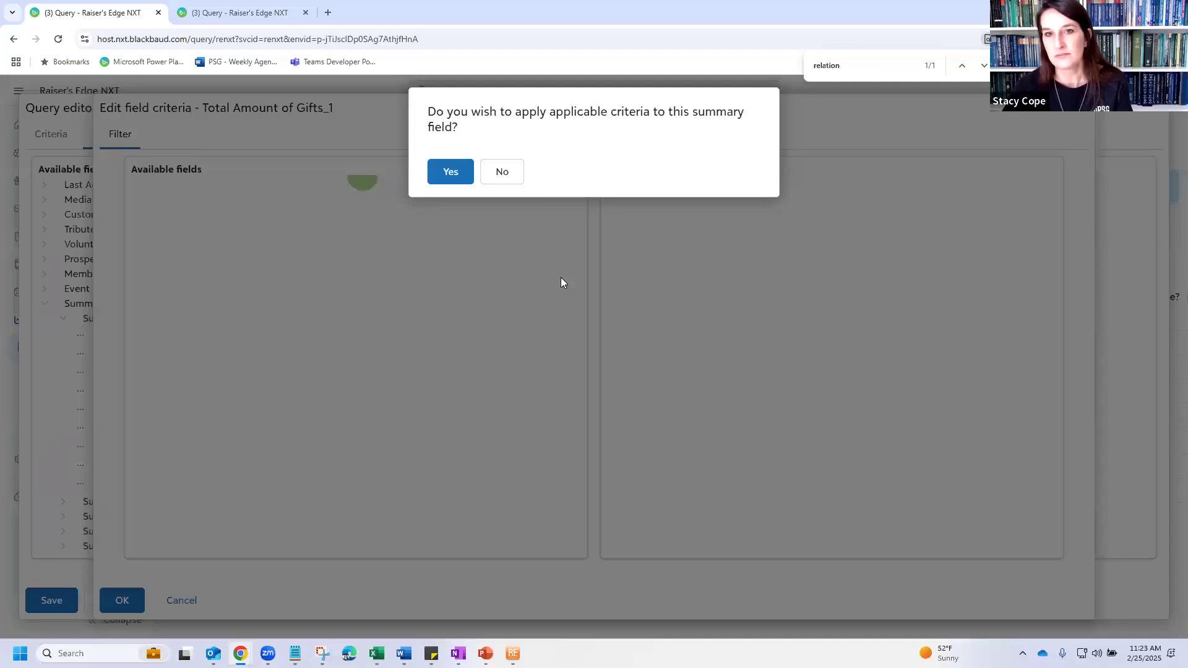
Apply query criteria to Total Amount of Gifts, remove its Constituent ID condition, and expand Funds.
left_click(450, 172)
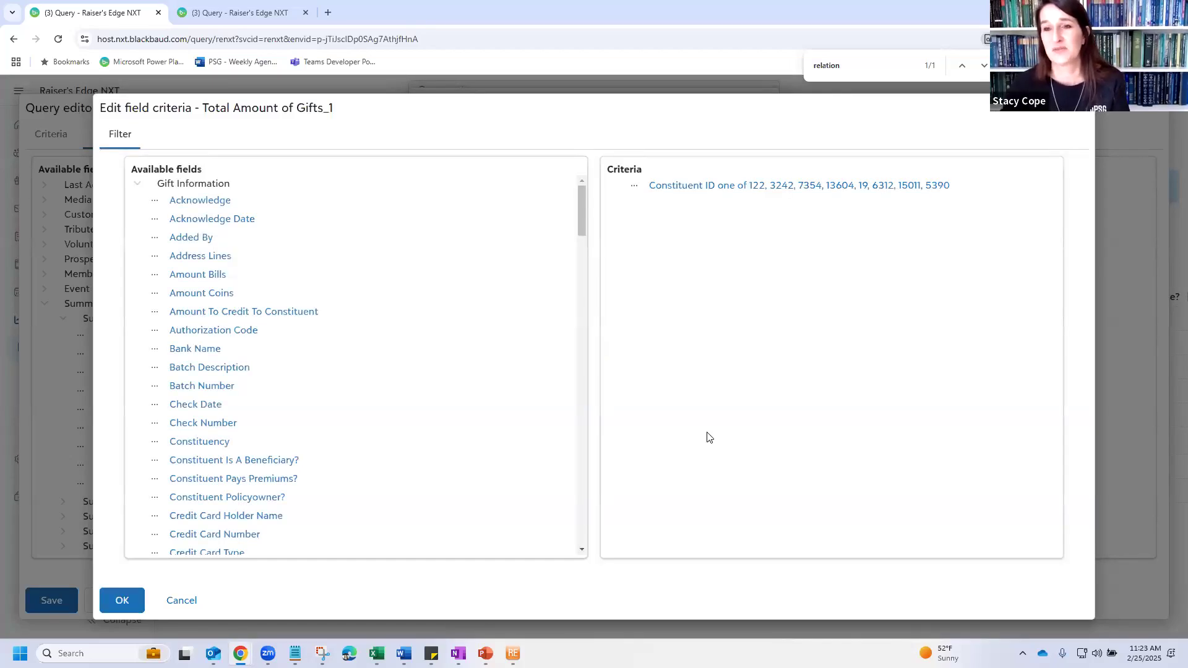
left_click_drag(634, 185, 416, 260)
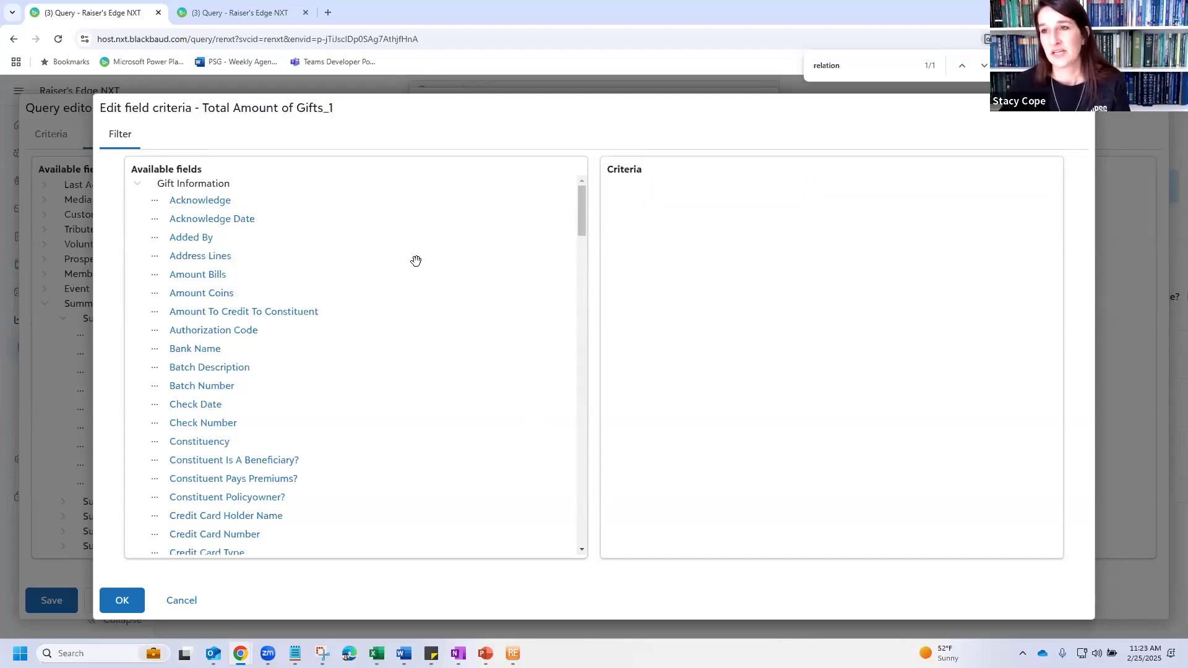
left_click(137, 184)
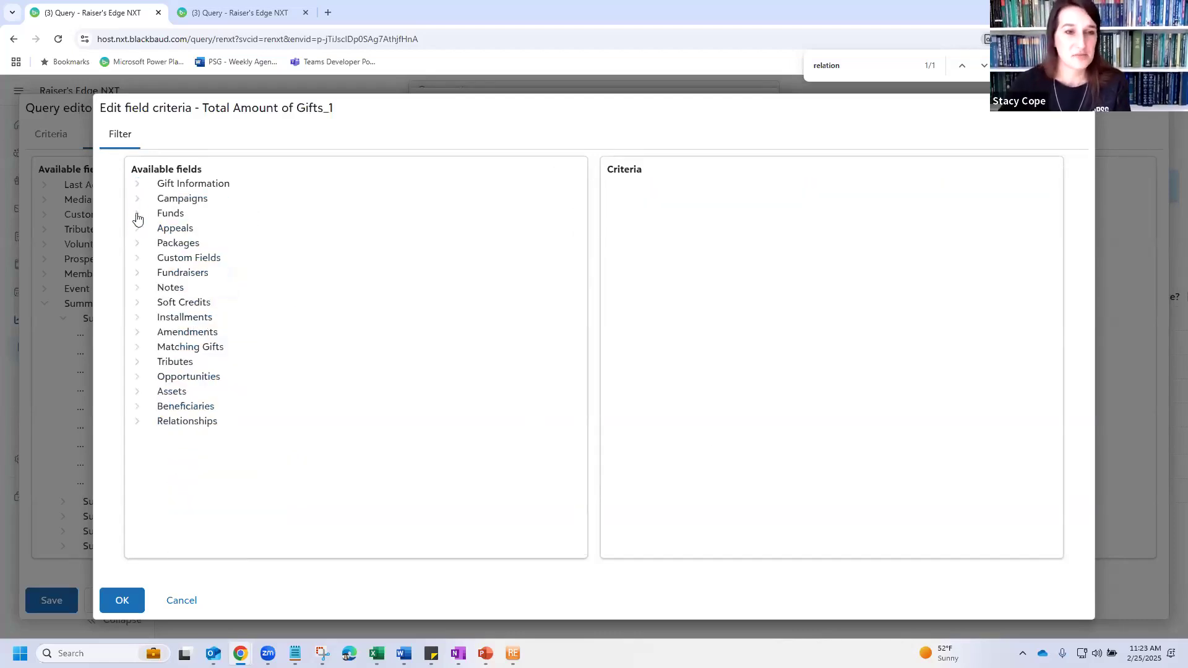
left_click(137, 214)
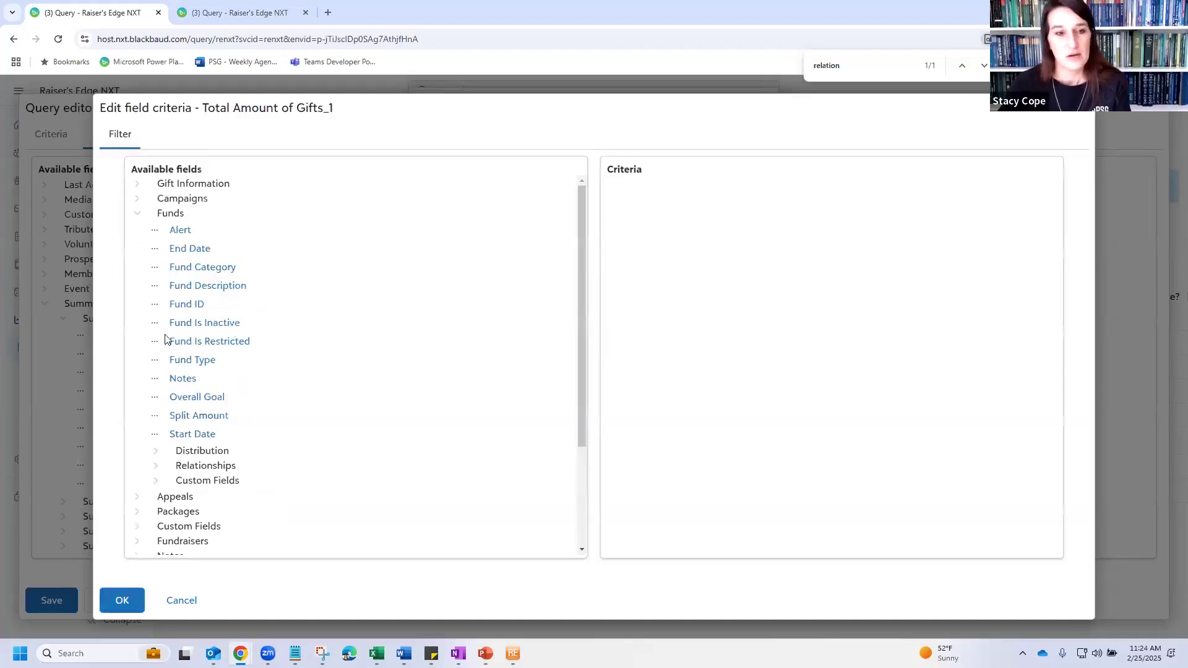
Add a Fund Description equals Library Restoration Fund condition to Total Amount of Gifts.
left_click_drag(867, 297, 867, 297)
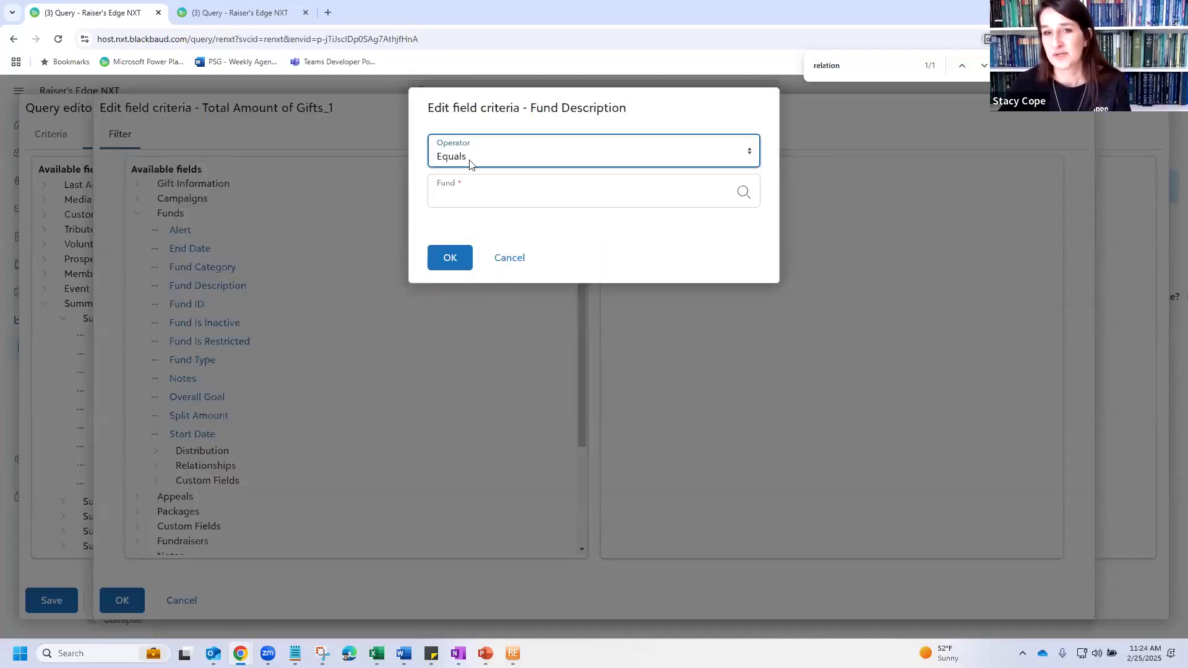
left_click(467, 159)
left_click(458, 156)
left_click(472, 192)
type("library")
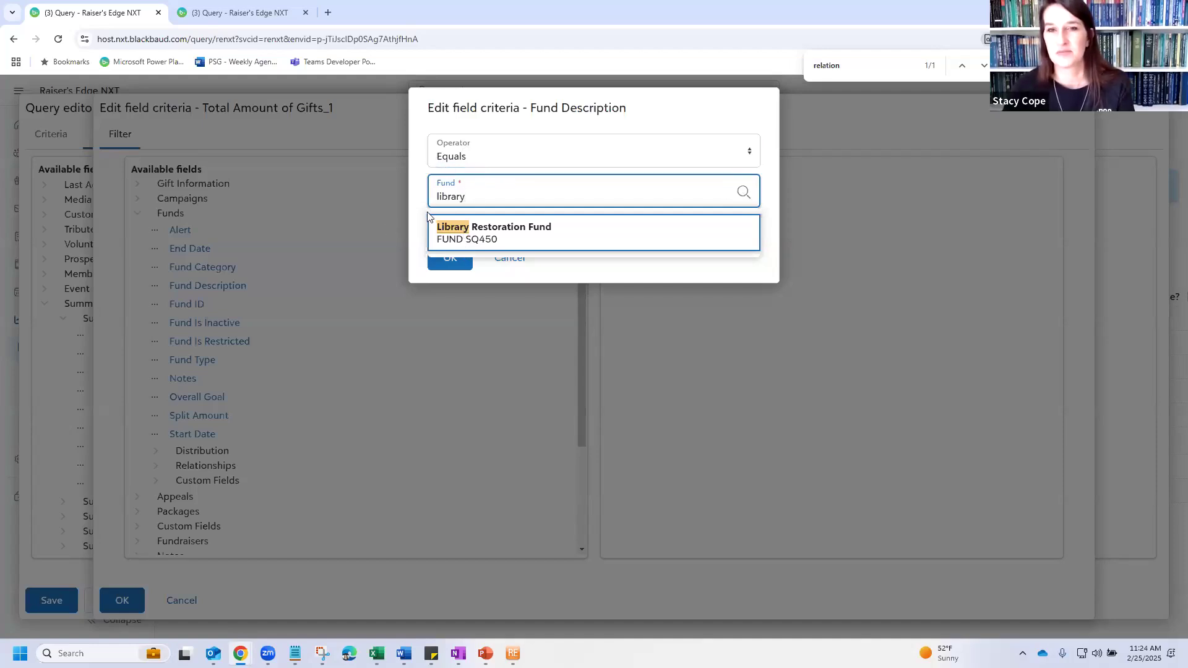
left_click(473, 232)
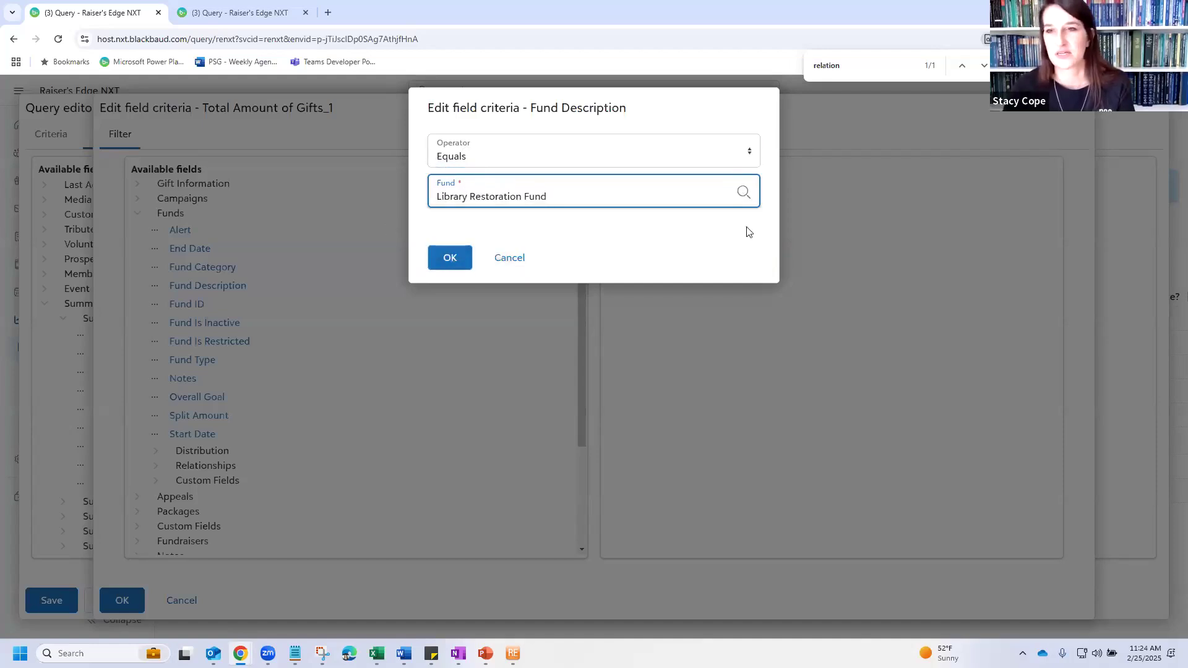
key("Return")
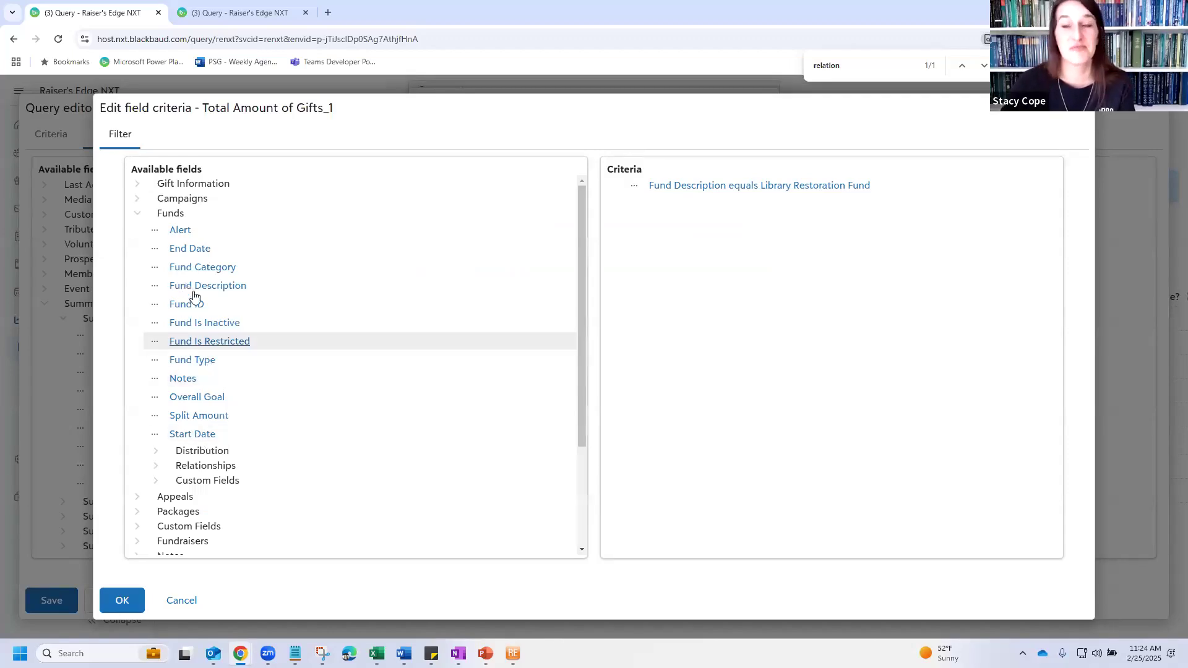
Add Gift Type from Gift Information with operator One of, and show all gift type values.
left_click(137, 214)
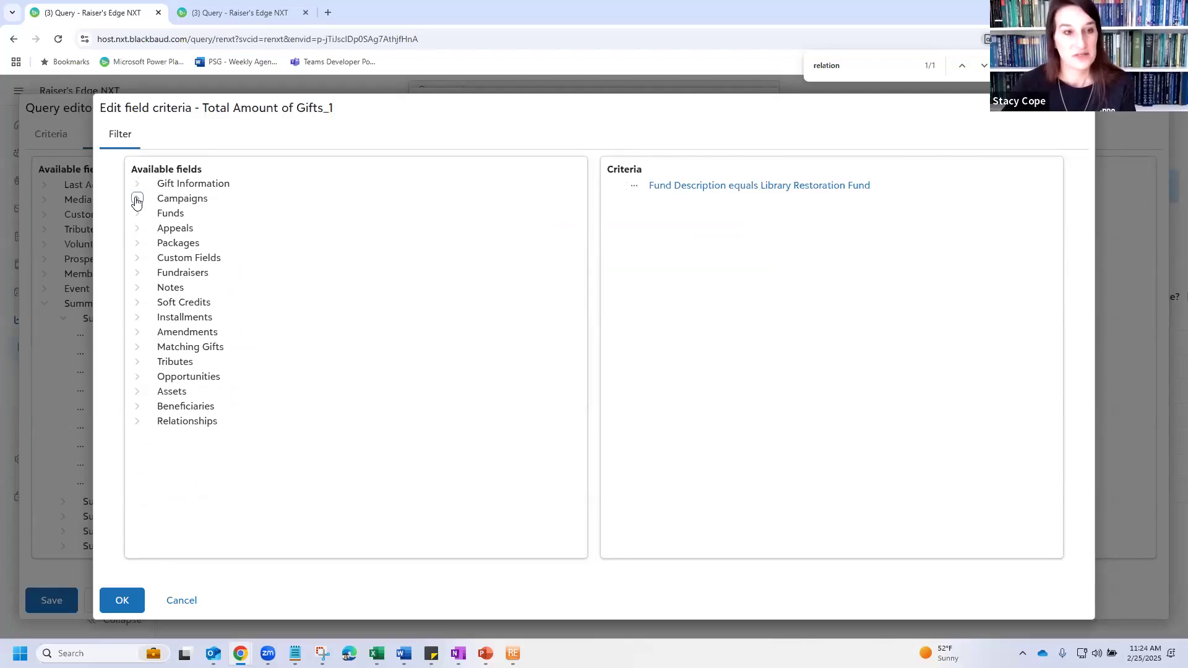
left_click(136, 183)
scroll(198, 503, "down", 10)
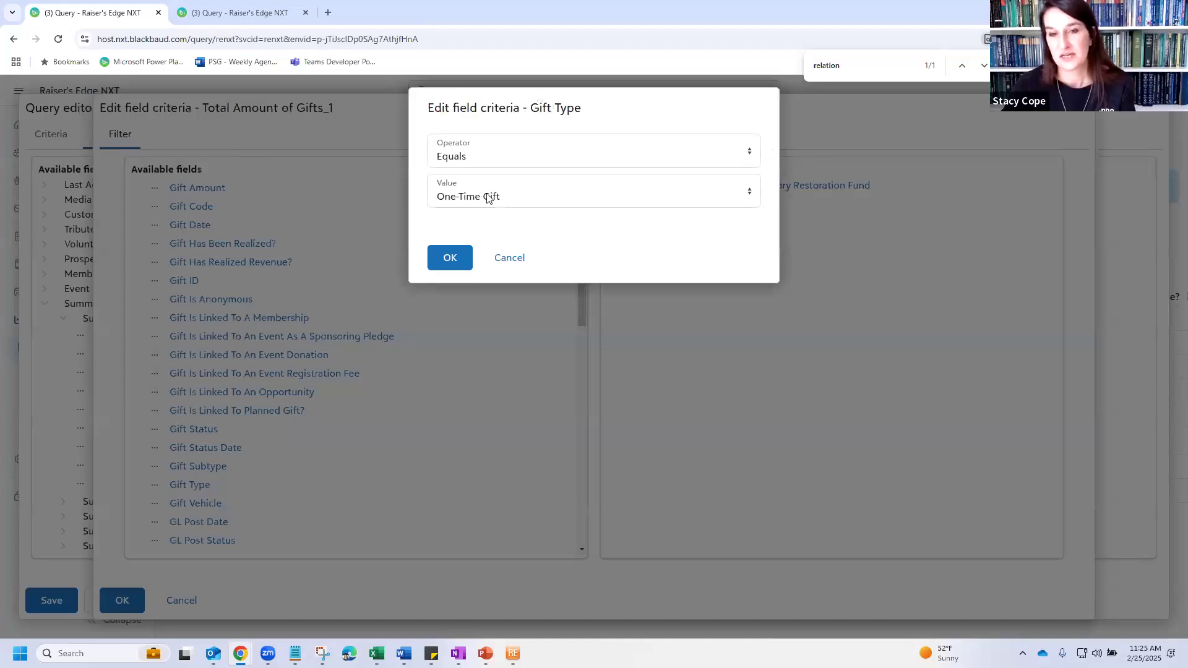
left_click(487, 196)
left_click(455, 153)
left_click(465, 150)
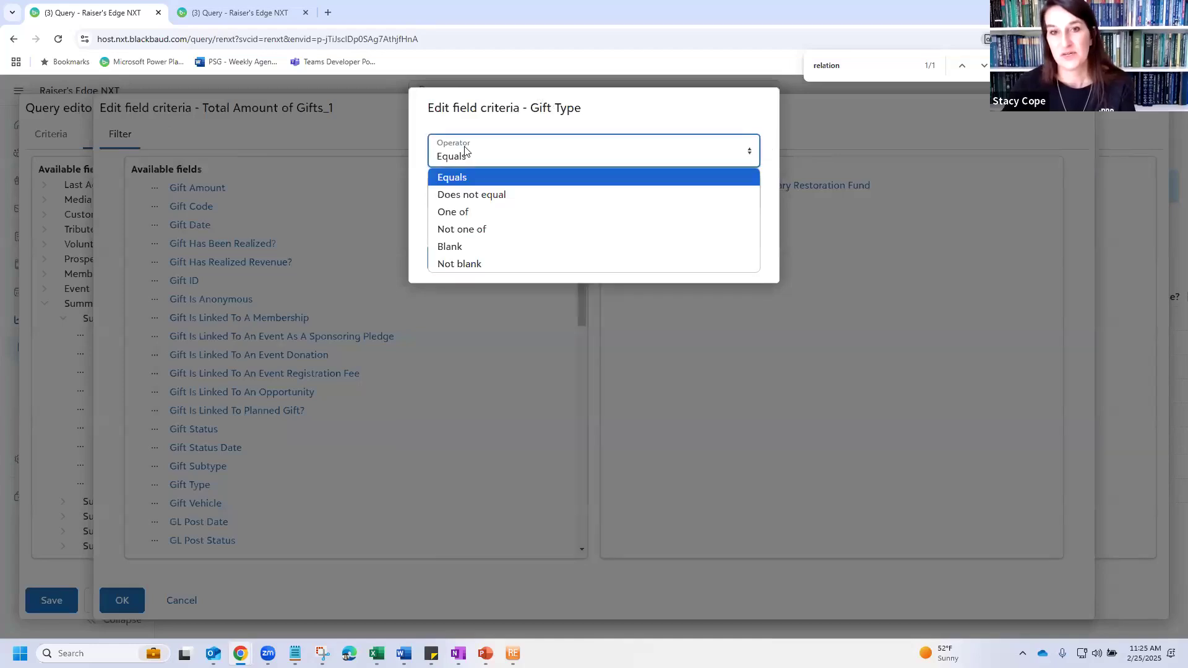
left_click(464, 211)
left_click(460, 199)
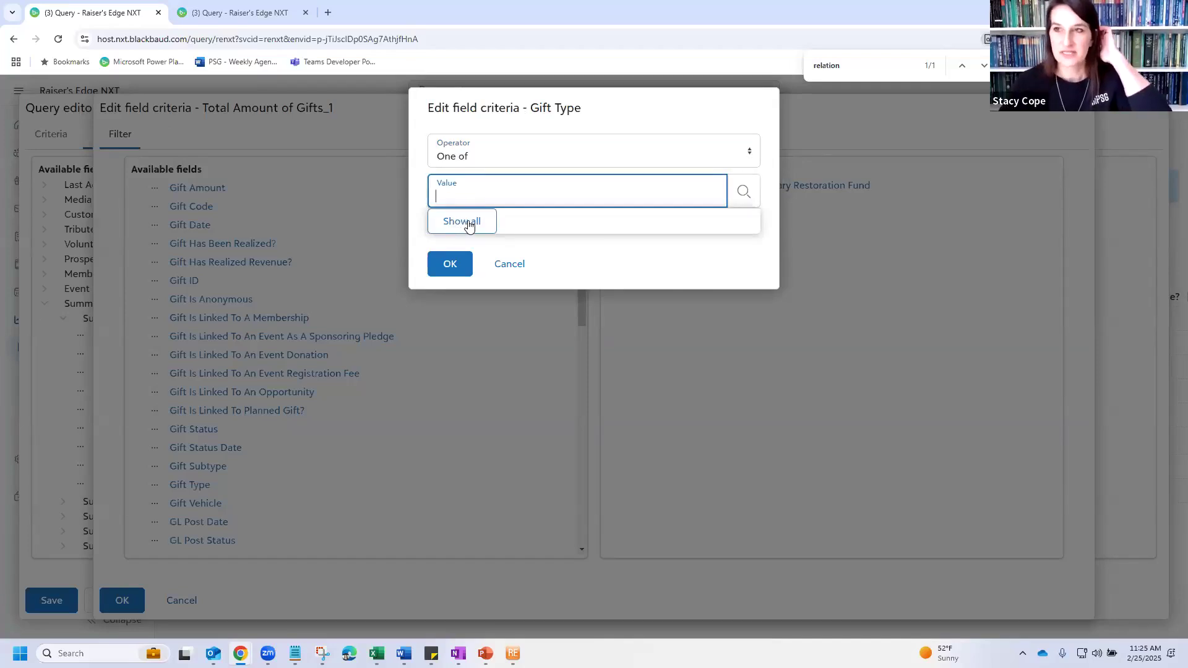
left_click(468, 221)
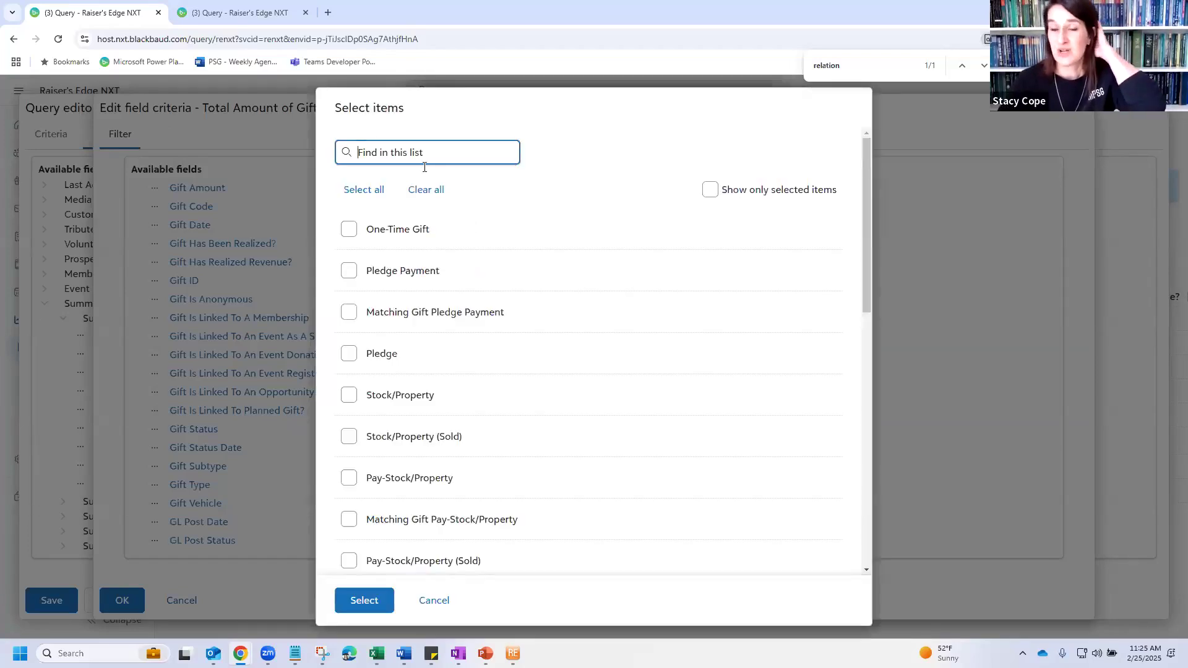
Tick all gift types, then untick every payment type found by searching 'pay'.
left_click(363, 195)
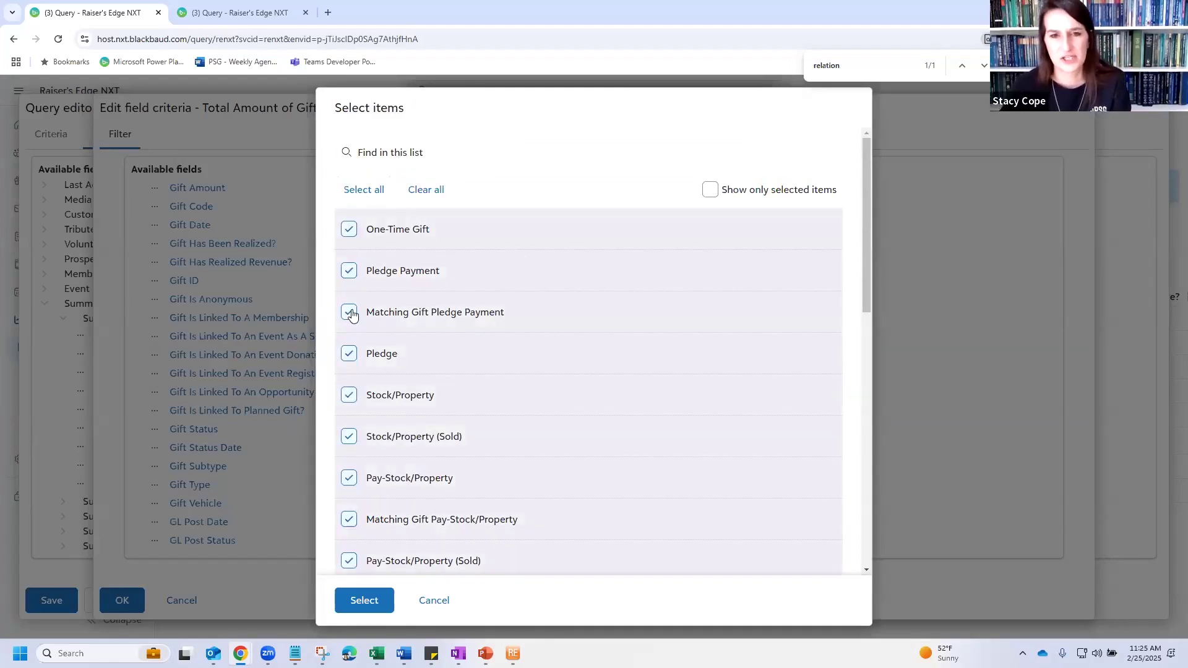
left_click(379, 140)
type("pay")
double_click(379, 149)
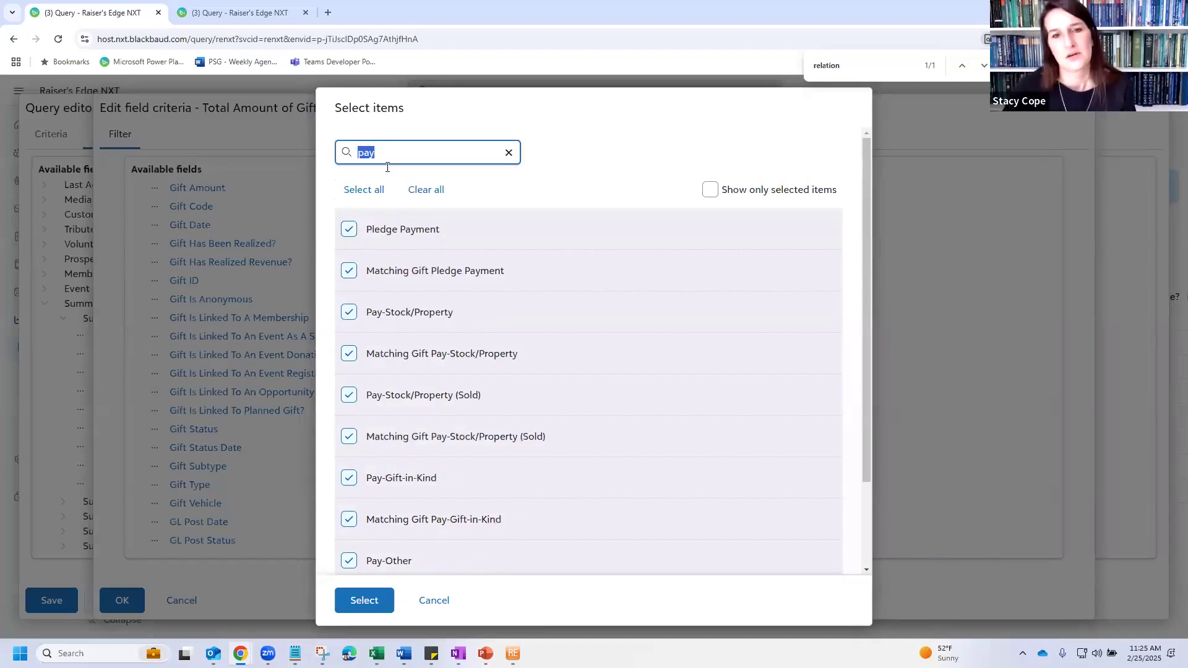
left_click(347, 228)
left_click(349, 274)
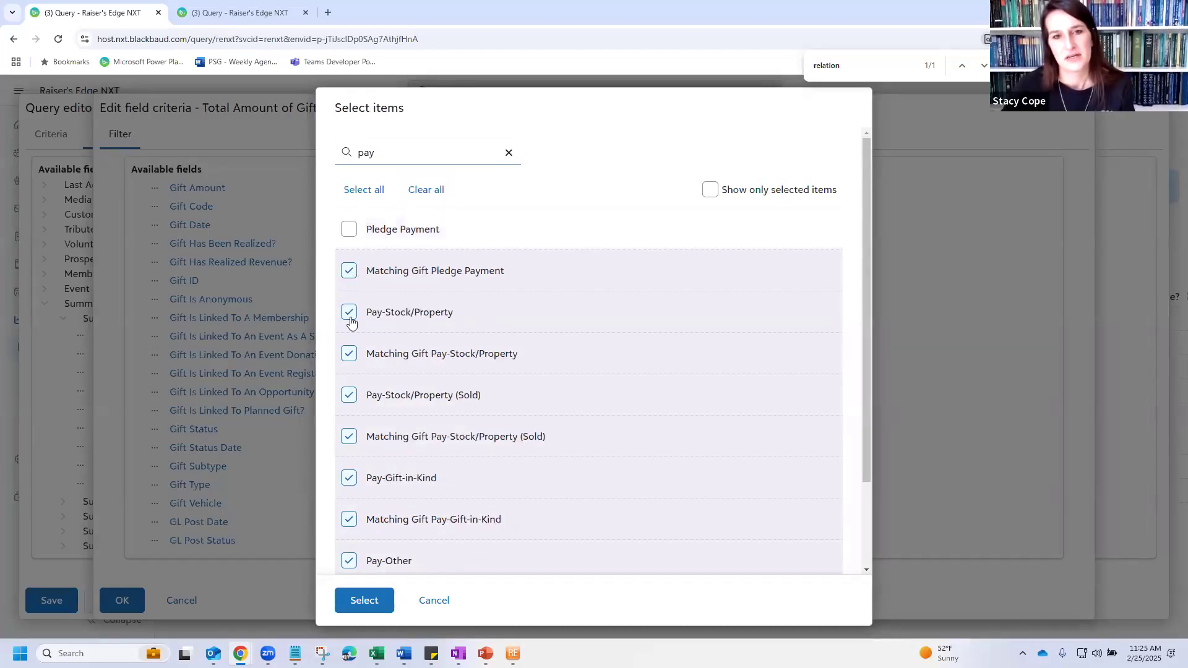
left_click(351, 358)
left_click(349, 397)
left_click(349, 438)
left_click(349, 478)
left_click(349, 520)
left_click(348, 560)
scroll(436, 368, "down", 1)
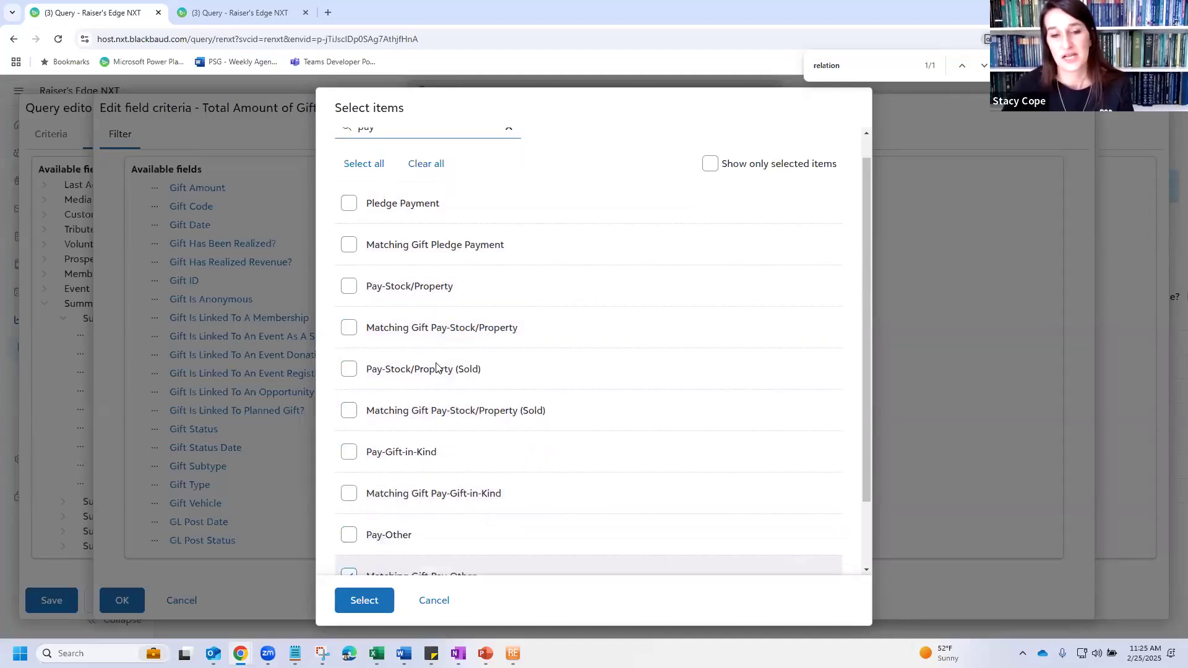
scroll(436, 367, "down", 1)
left_click(349, 494)
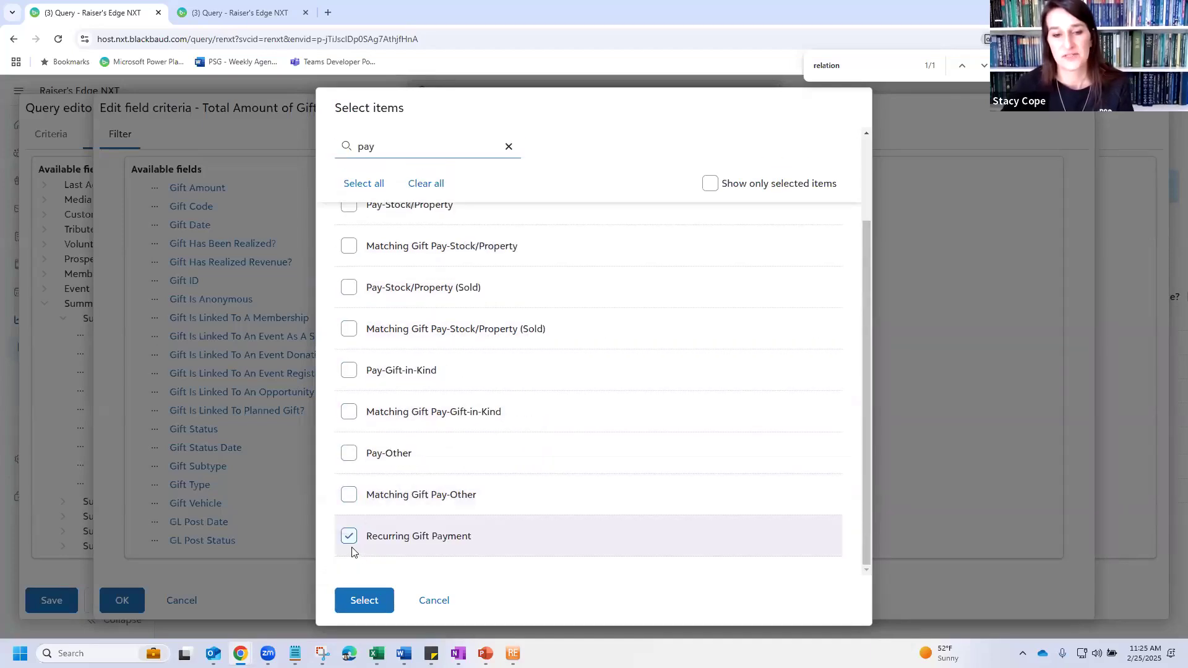
left_click(349, 538)
Untick GL Reversal, Amendment and Recurring Gift, re-tick Recurring Gift Payment, and confirm 11 types.
right_click(500, 166)
left_click(508, 146)
scroll(576, 363, "down", 10)
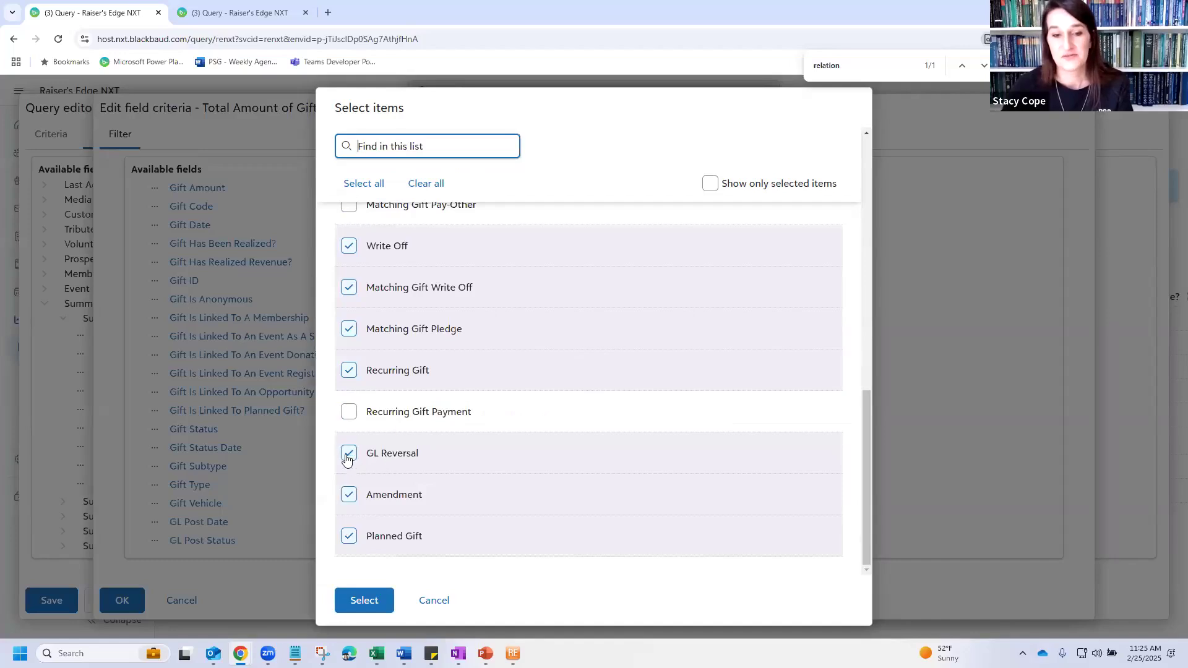
left_click(349, 454)
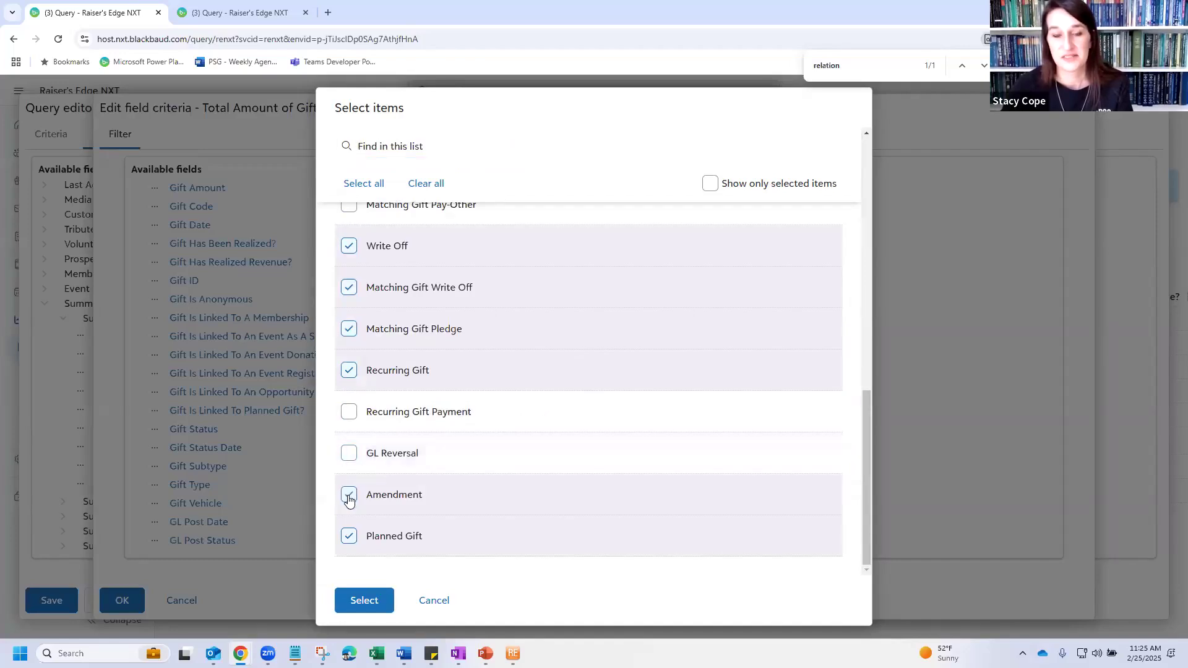
left_click(349, 496)
left_click(349, 413)
left_click(349, 370)
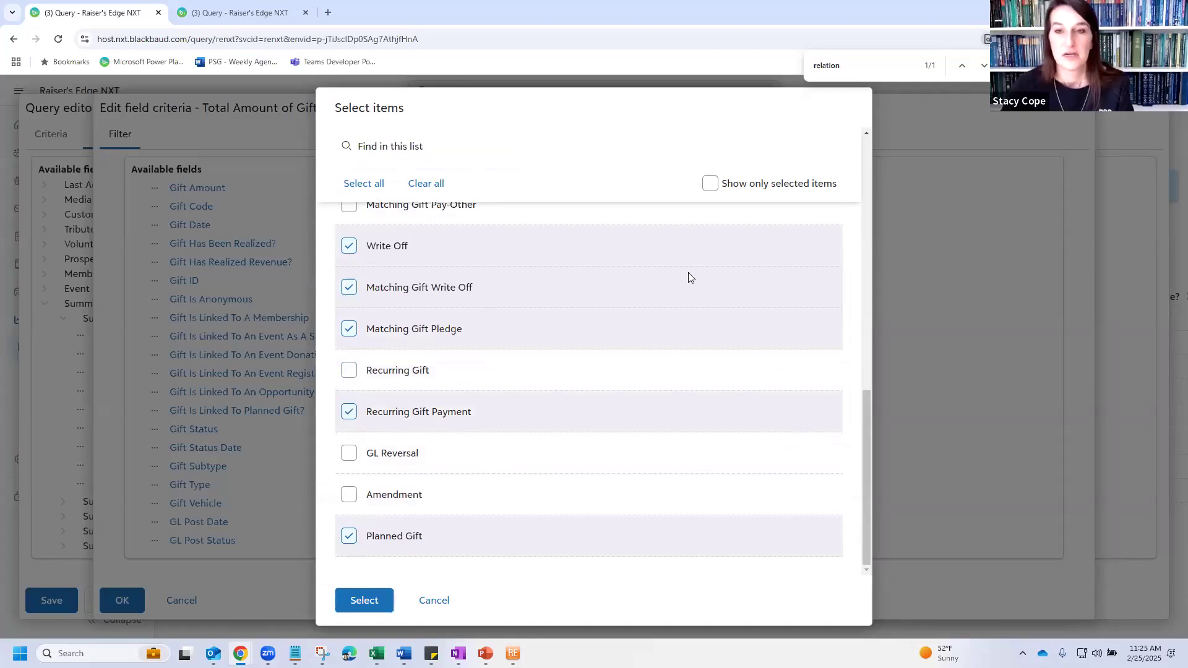
left_click(385, 600)
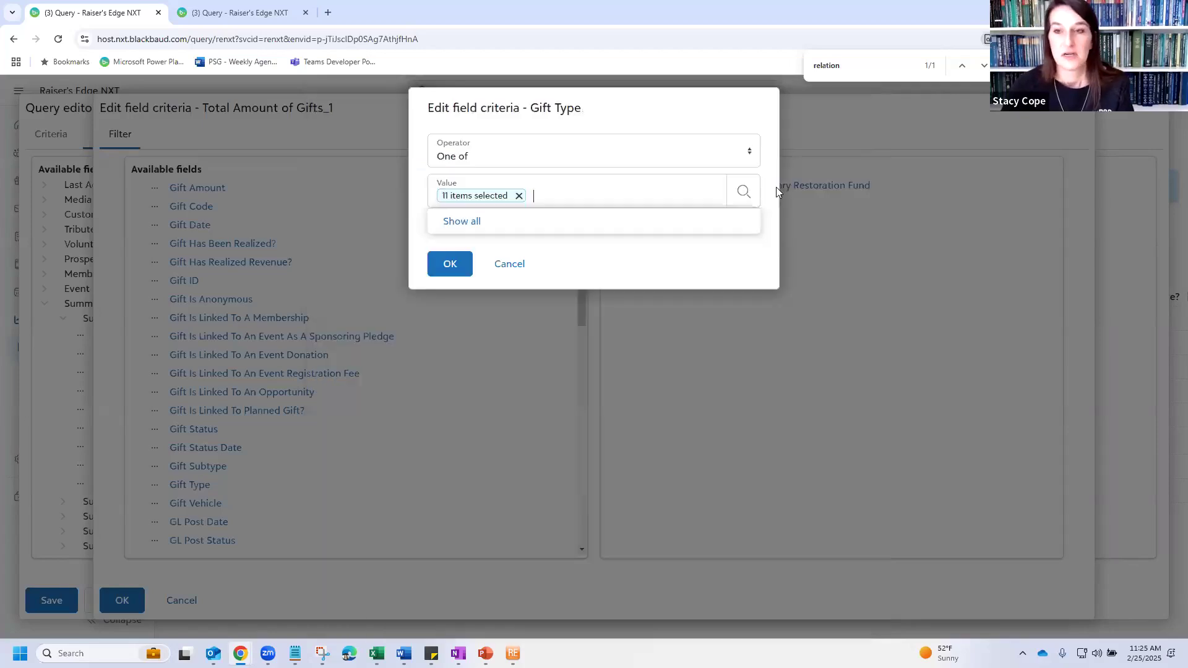
Finish the gift criteria, retitle the column 'Library Gifts and Pledges' and move it to fourth.
left_click(449, 260)
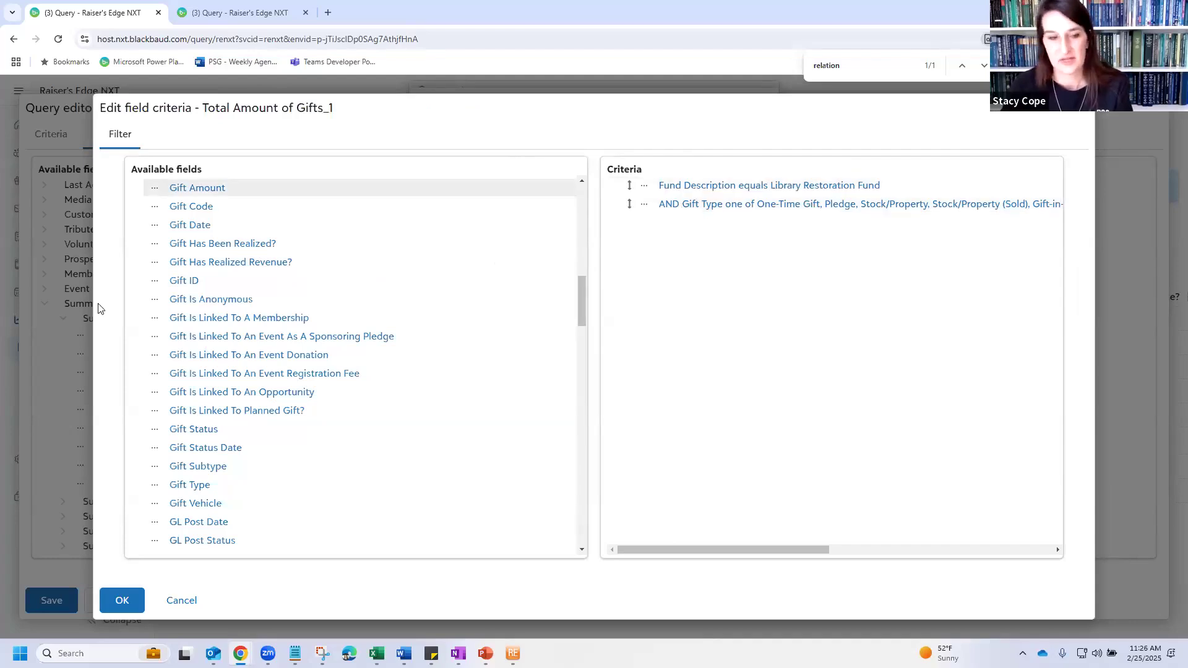
left_click(116, 604)
right_click(644, 357)
left_click(644, 357)
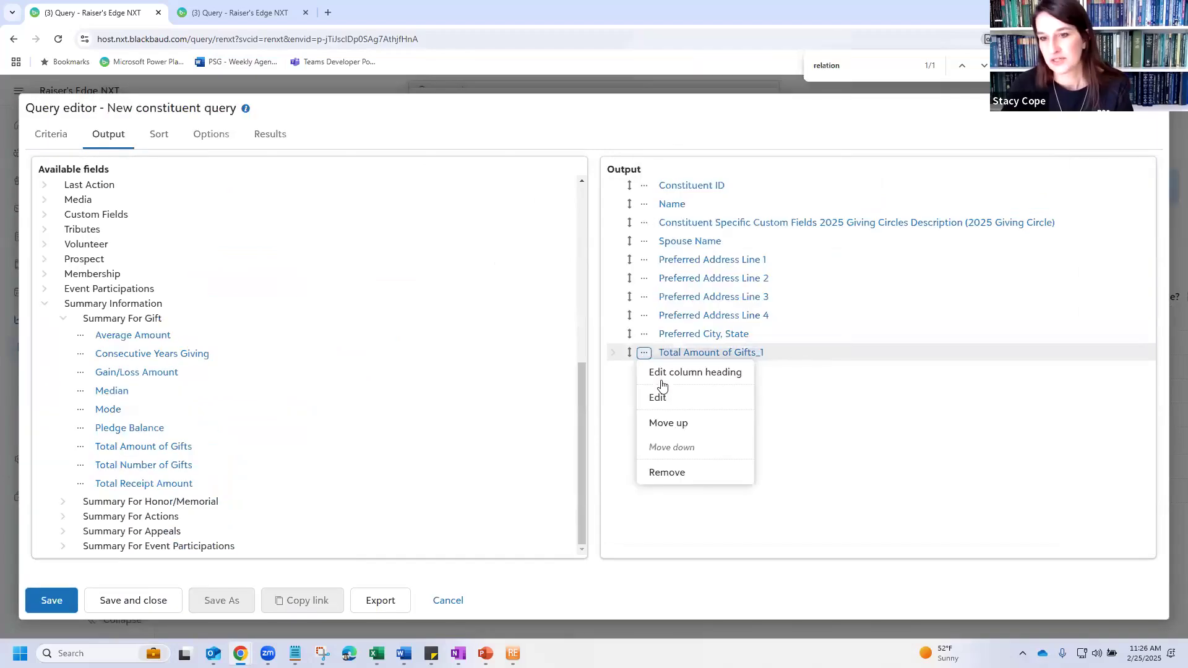
left_click(657, 372)
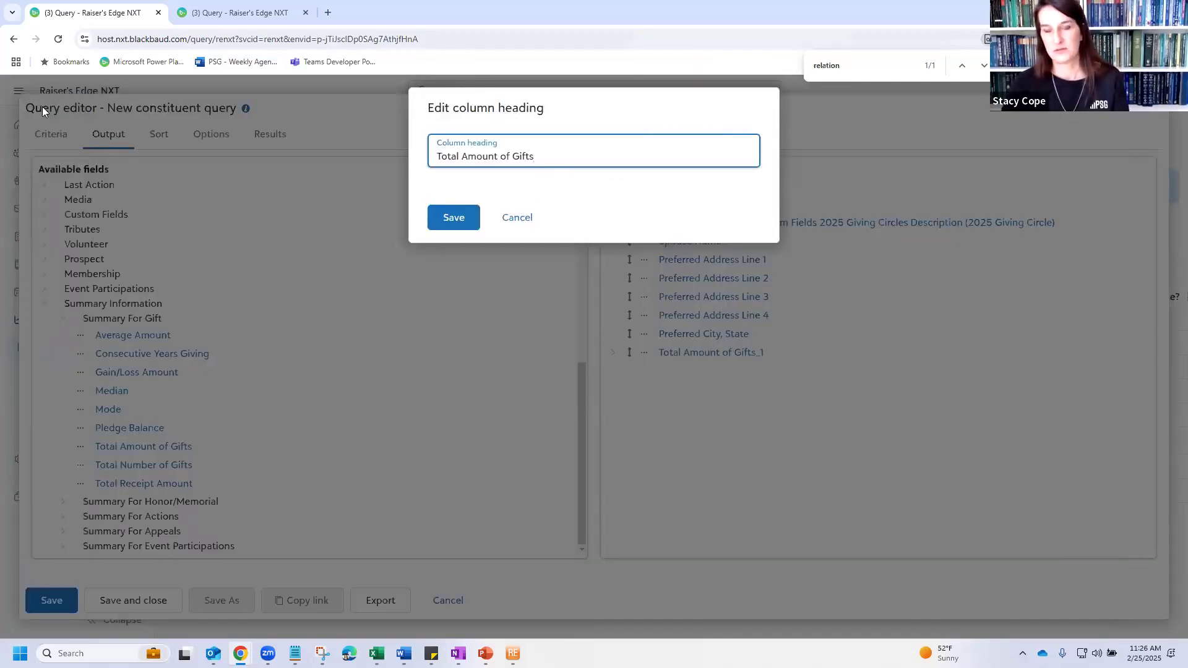
key("ctrl+a")
type("Library Gifts and Pled")
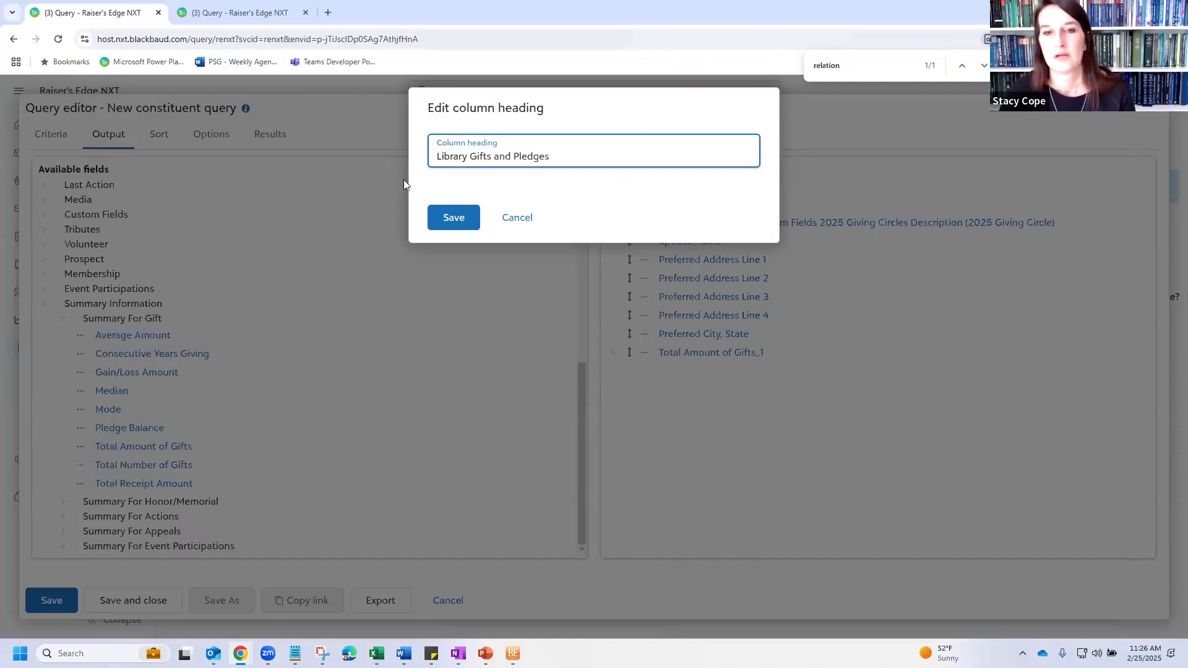
left_click(438, 216)
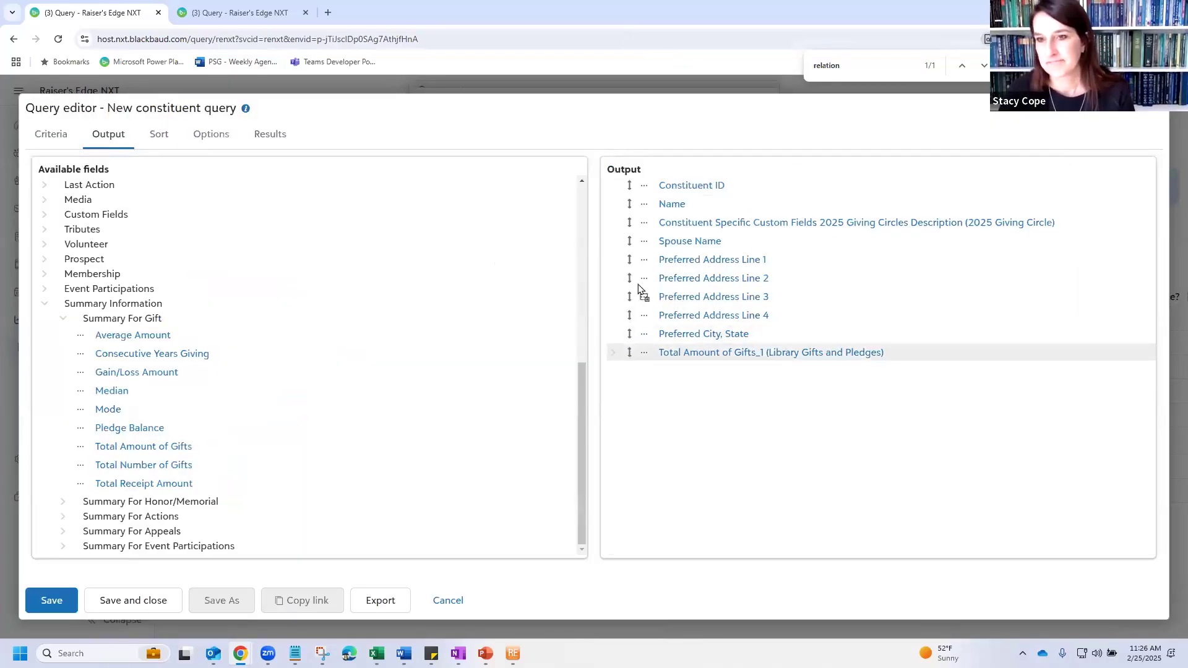
left_click_drag(629, 352, 629, 241)
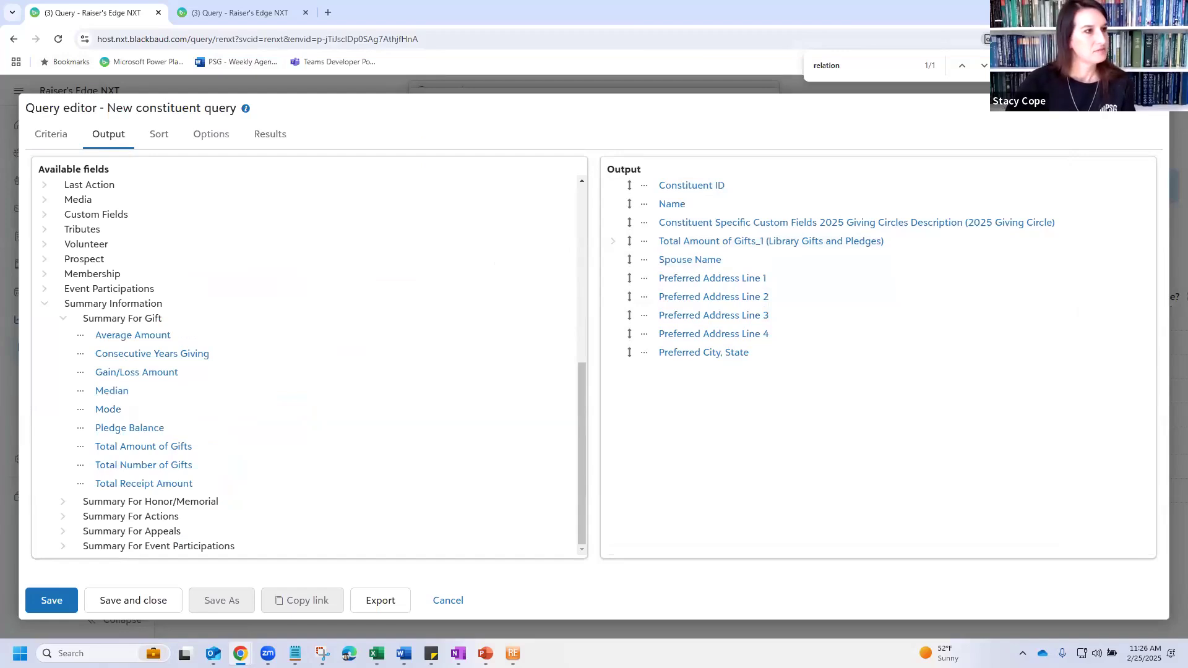
Add Total Amount of Gifts from Query Fields to the Sort by list.
left_click(160, 137)
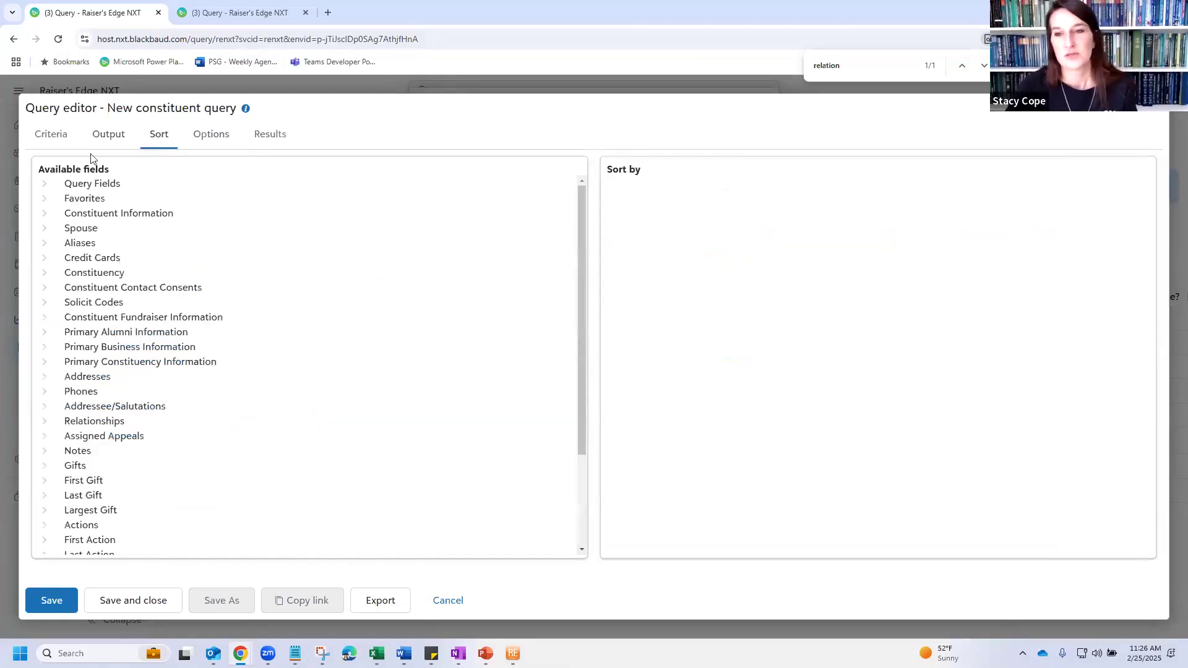
left_click(43, 184)
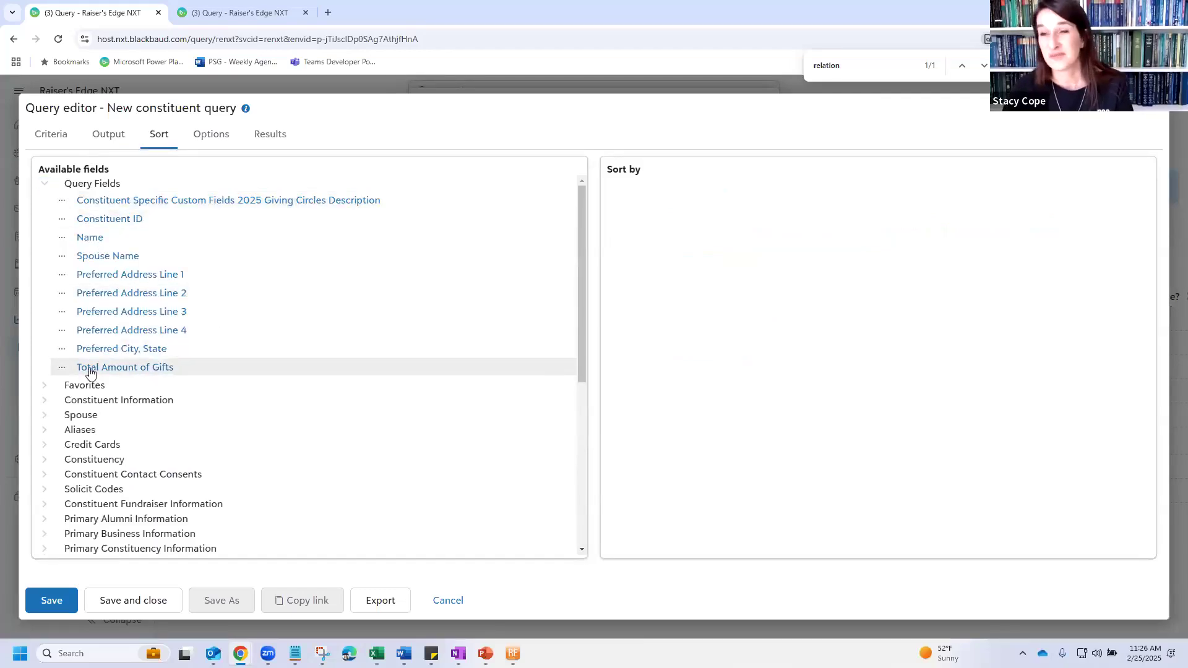
left_click(90, 369)
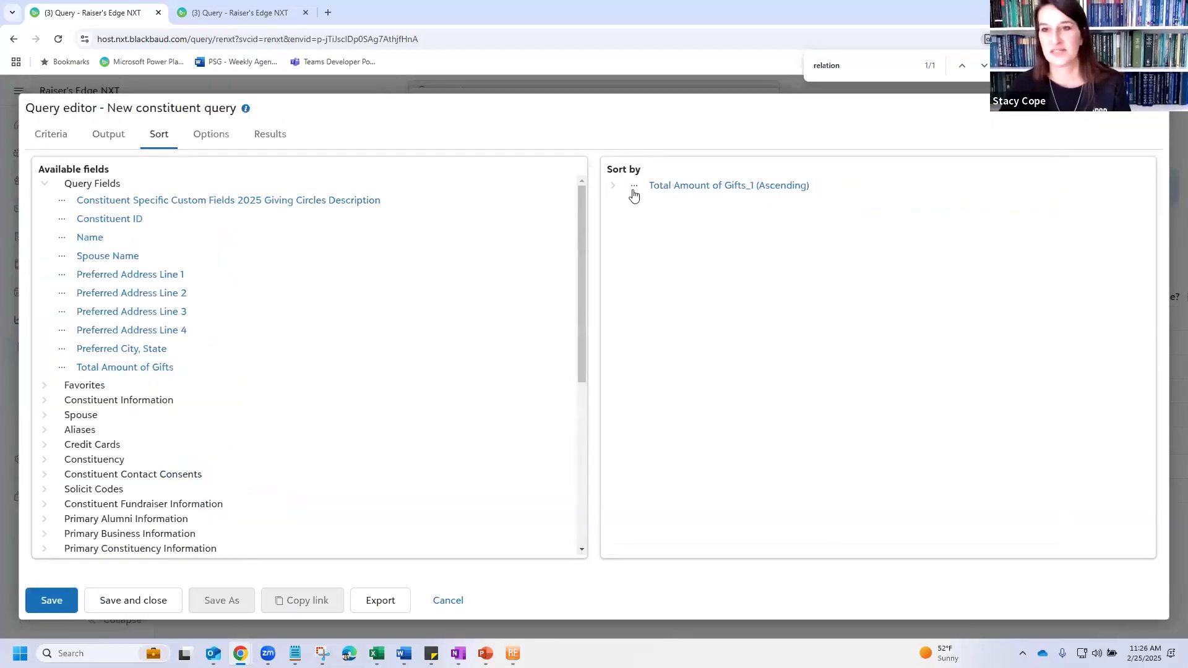
Sort the Total Amount of Gifts field in descending order.
left_click(633, 186)
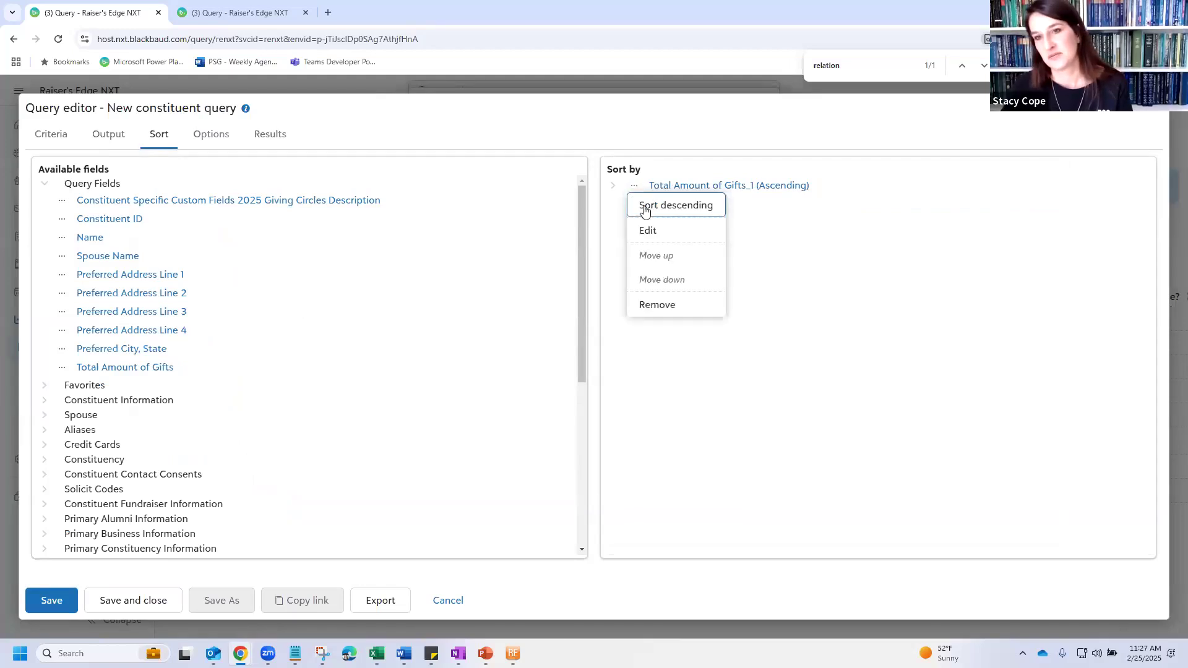
left_click(646, 205)
left_click(614, 186)
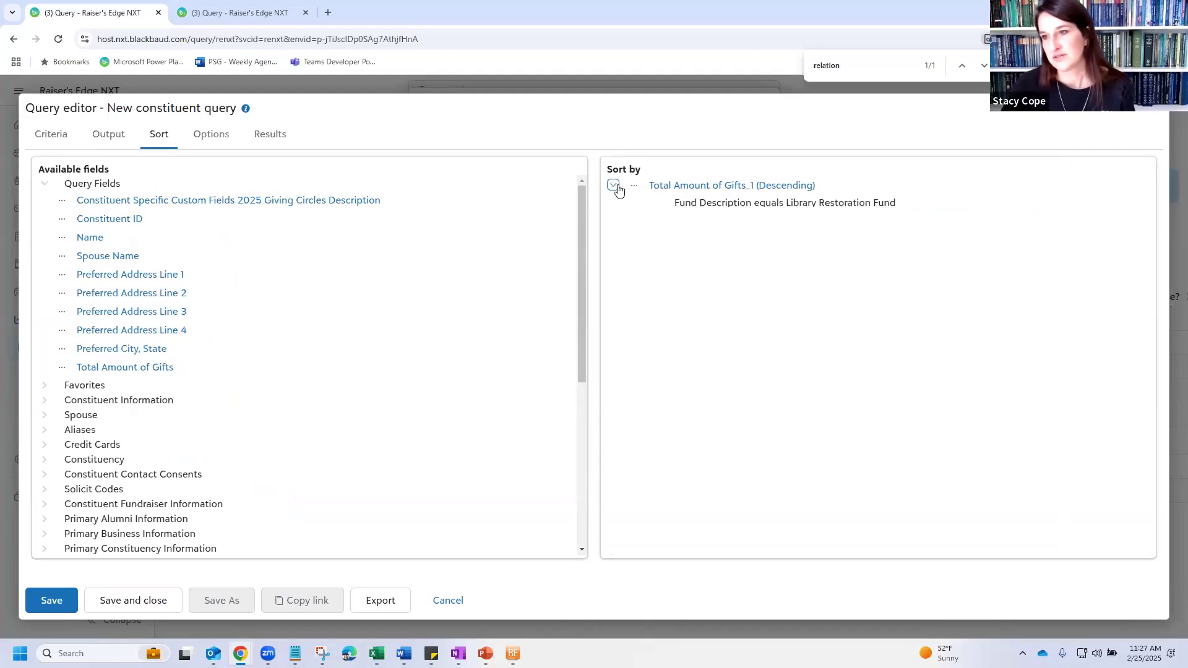
left_click(614, 185)
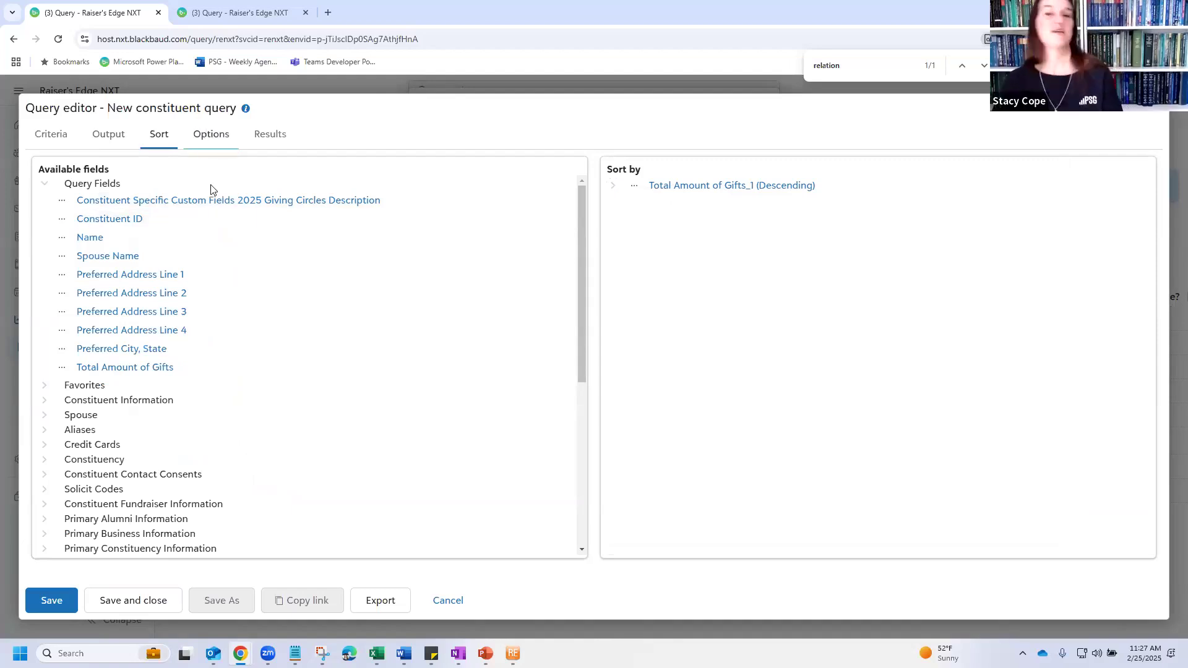
In Options, credit soft credits to Both using grid amounts, and matching gifts to Both.
left_click(211, 134)
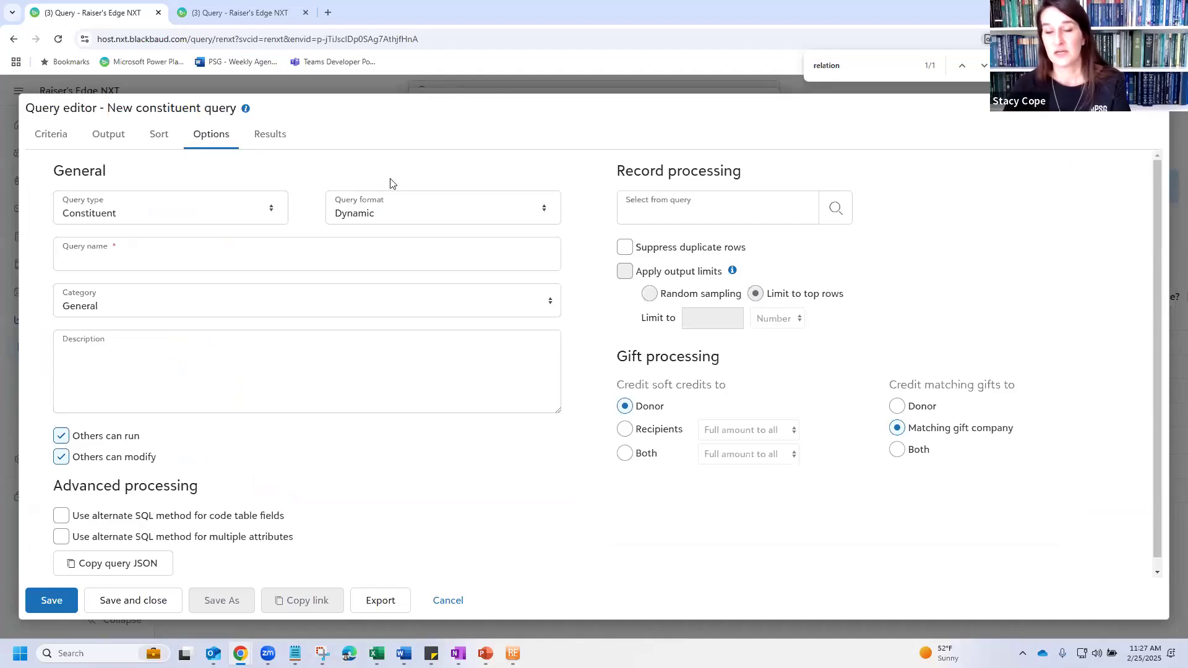
left_click_drag(612, 405, 602, 350)
left_click(611, 365)
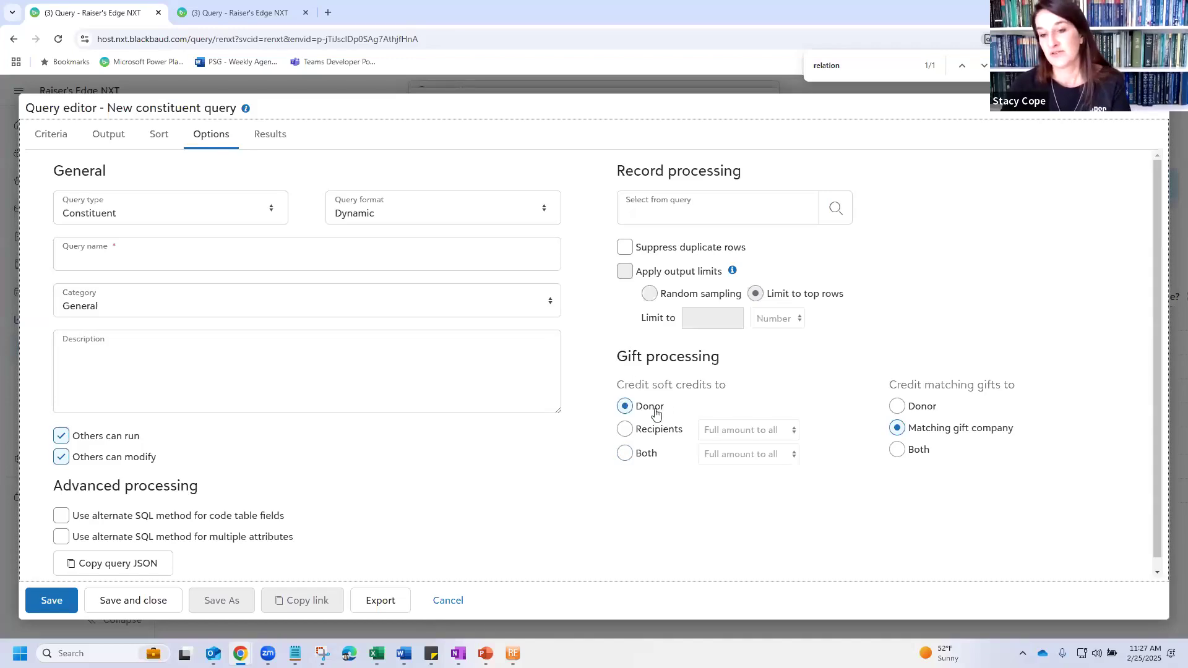
left_click(624, 453)
left_click(750, 454)
left_click(741, 459)
left_click(738, 457)
left_click(736, 475)
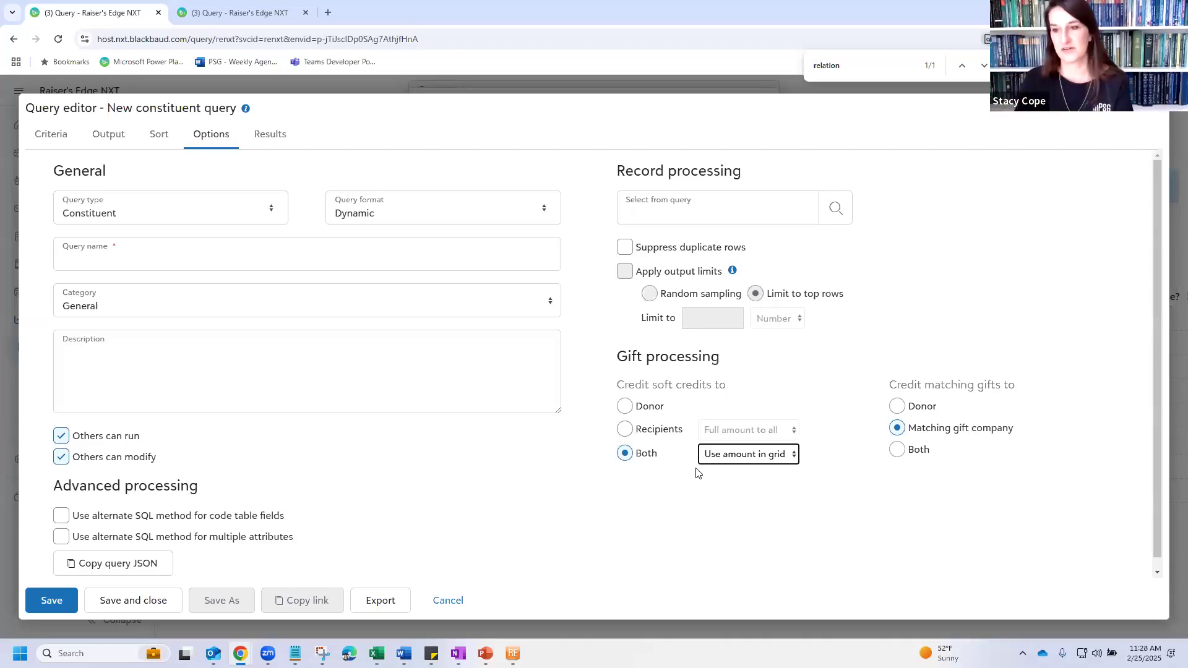
key("Tab")
key("Down")
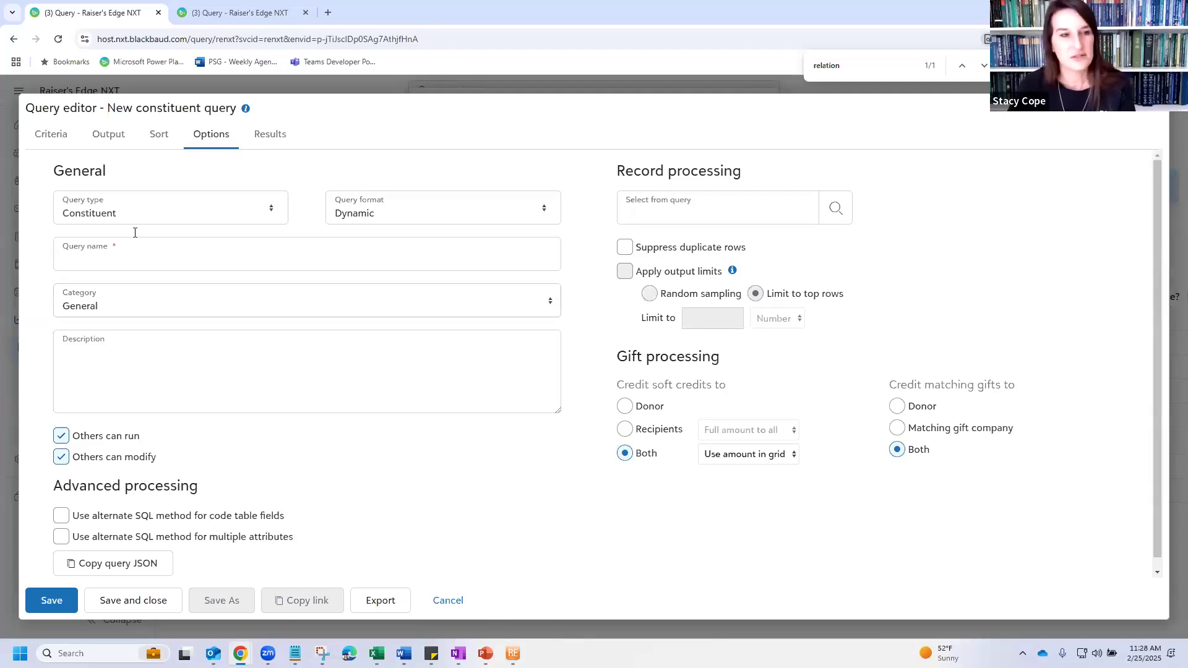
Name the query 'Webinar sample query 2/25/25' and save it under category General.
left_click(141, 259)
type("Webinar sample query 2/25/25")
left_click(60, 600)
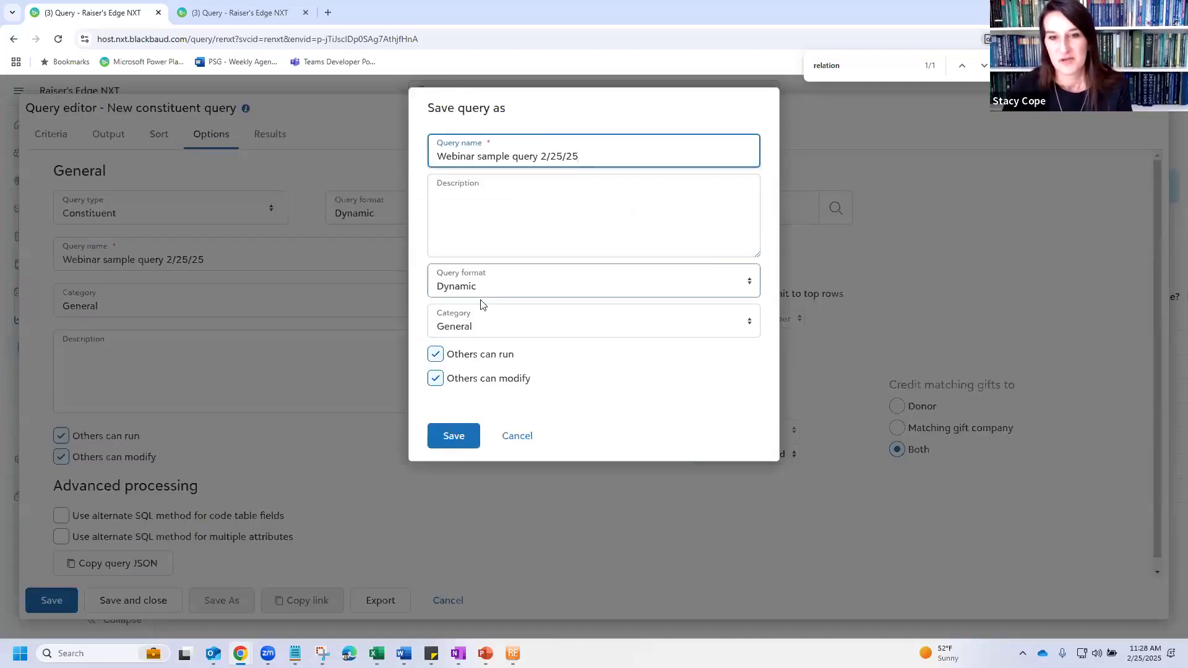
left_click(486, 331)
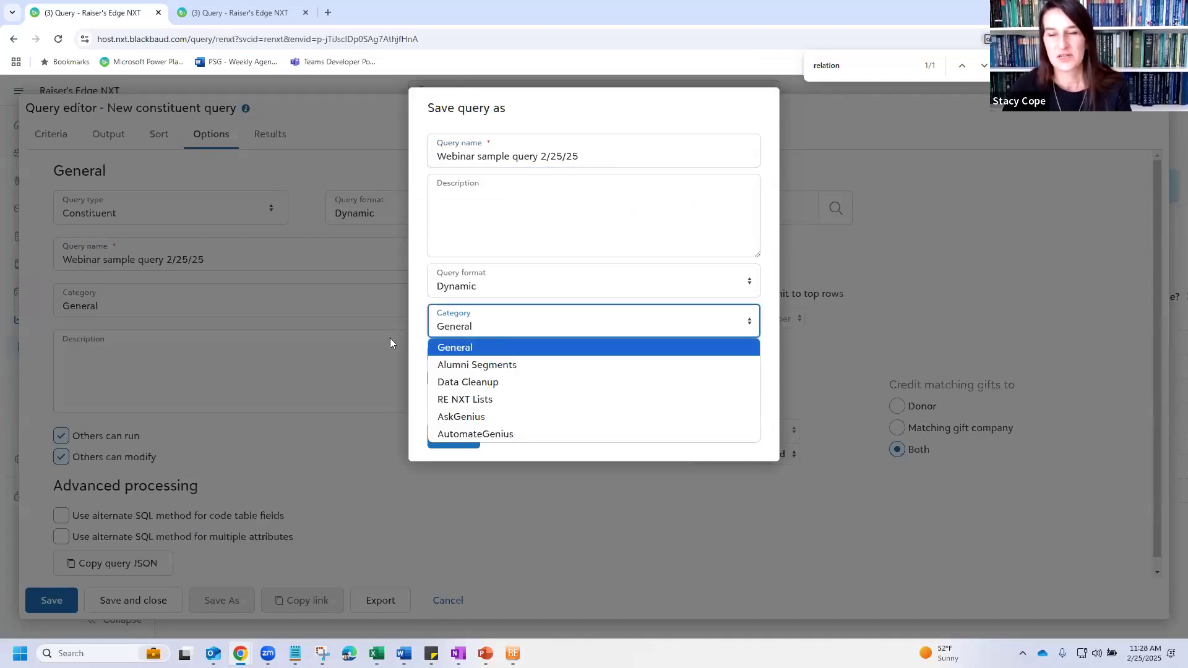
left_click(461, 346)
left_click(451, 437)
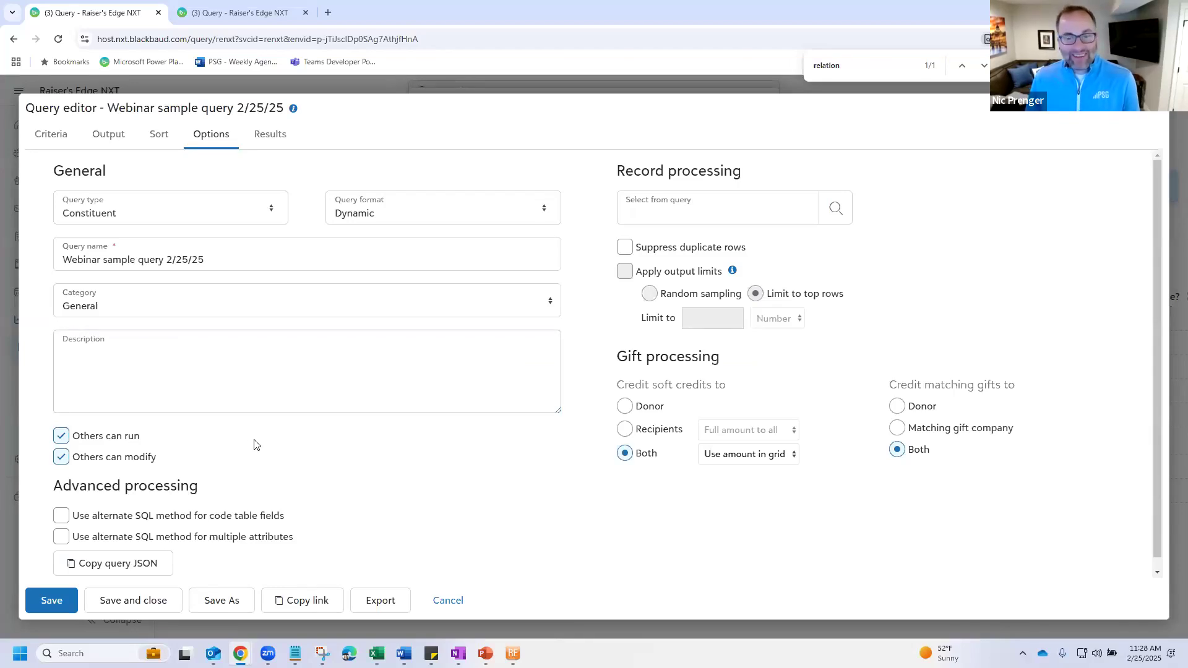
Copy the query's link, view the 'Platinum donors with Library Giving' Outlook draft, then close it.
left_click(297, 602)
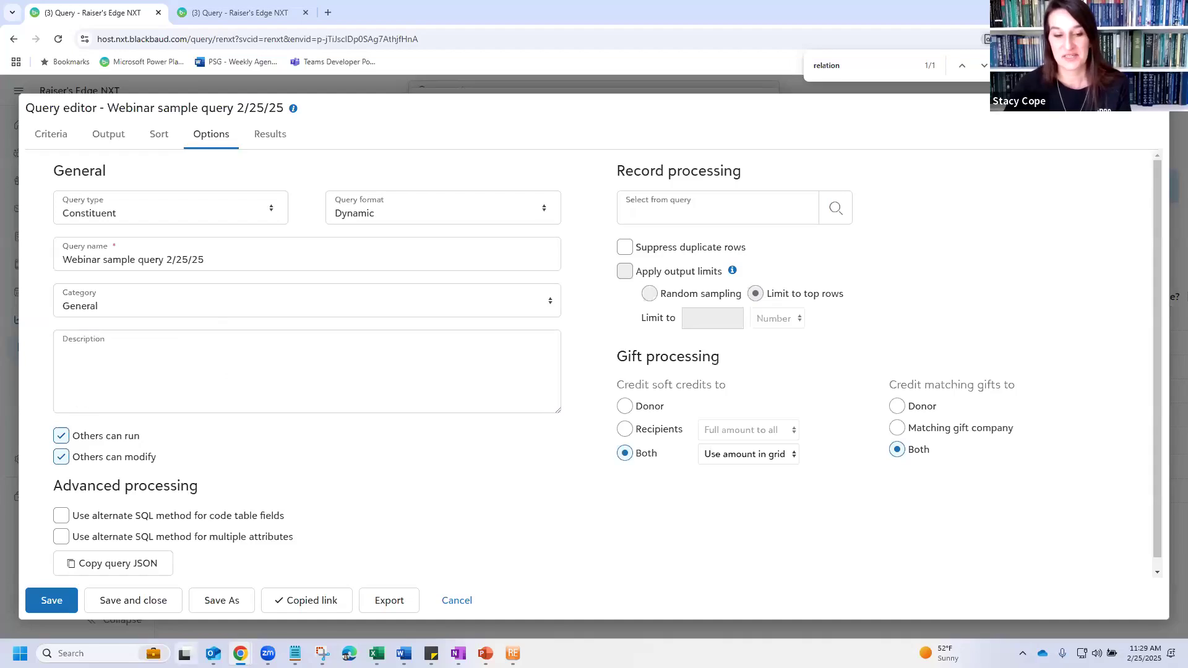
mouse_move(212, 653)
left_click(281, 612)
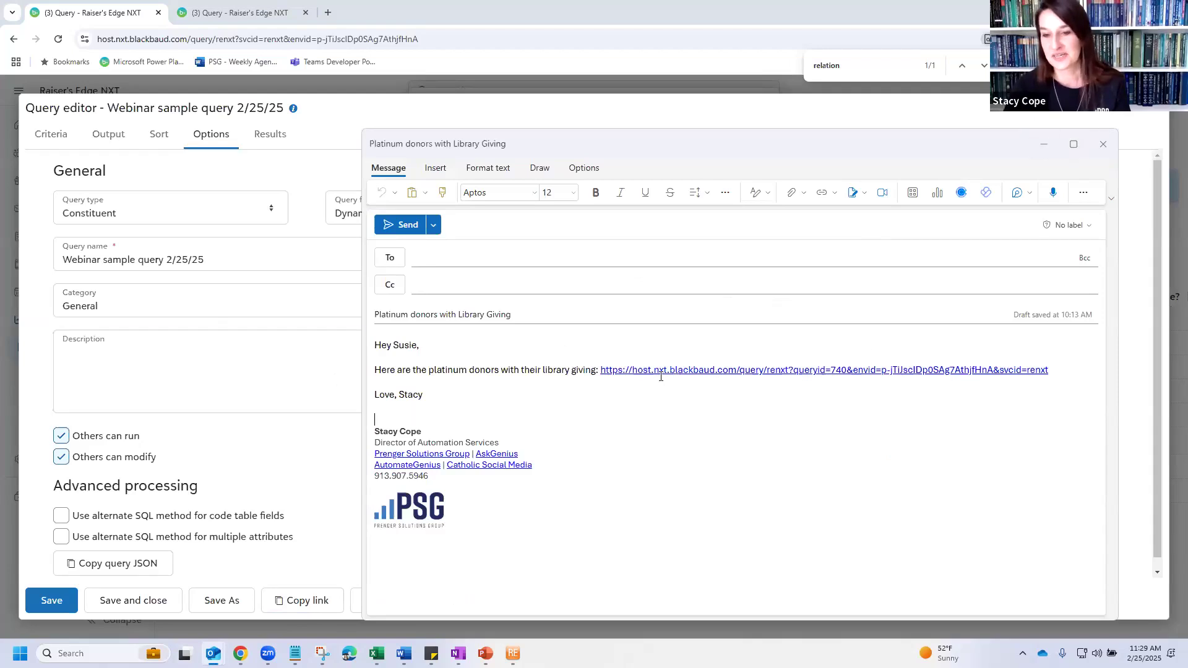
left_click(1107, 141)
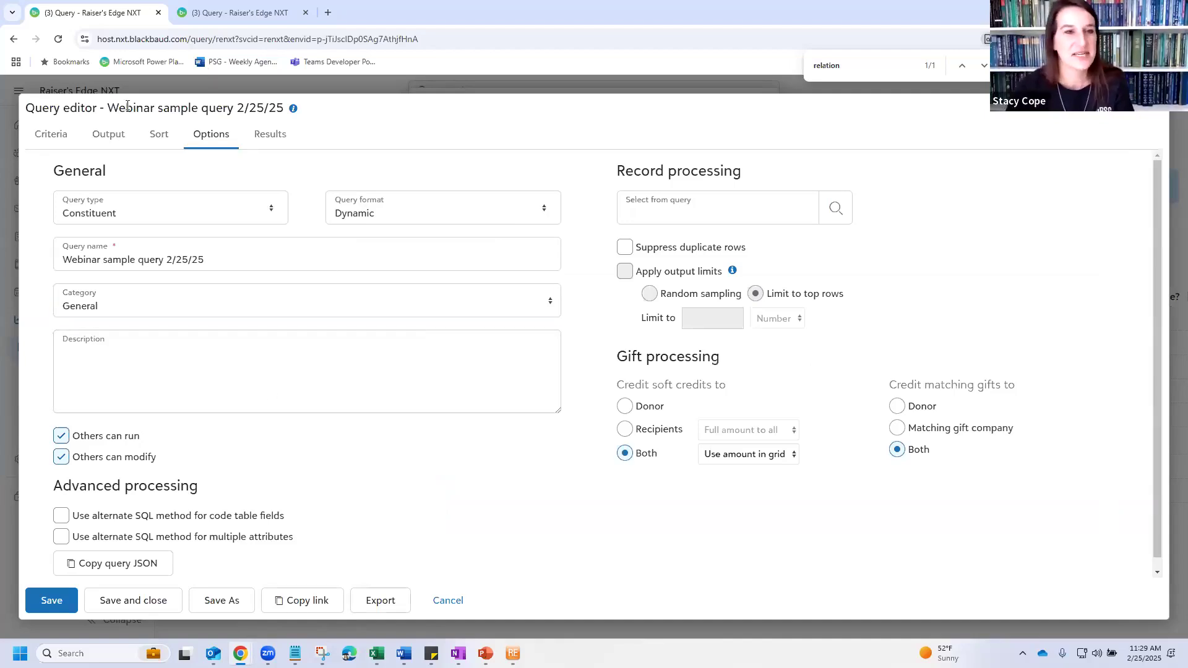
Run the query from the Results tab, listing 14 donors by Library Gifts and Pledges.
left_click(272, 137)
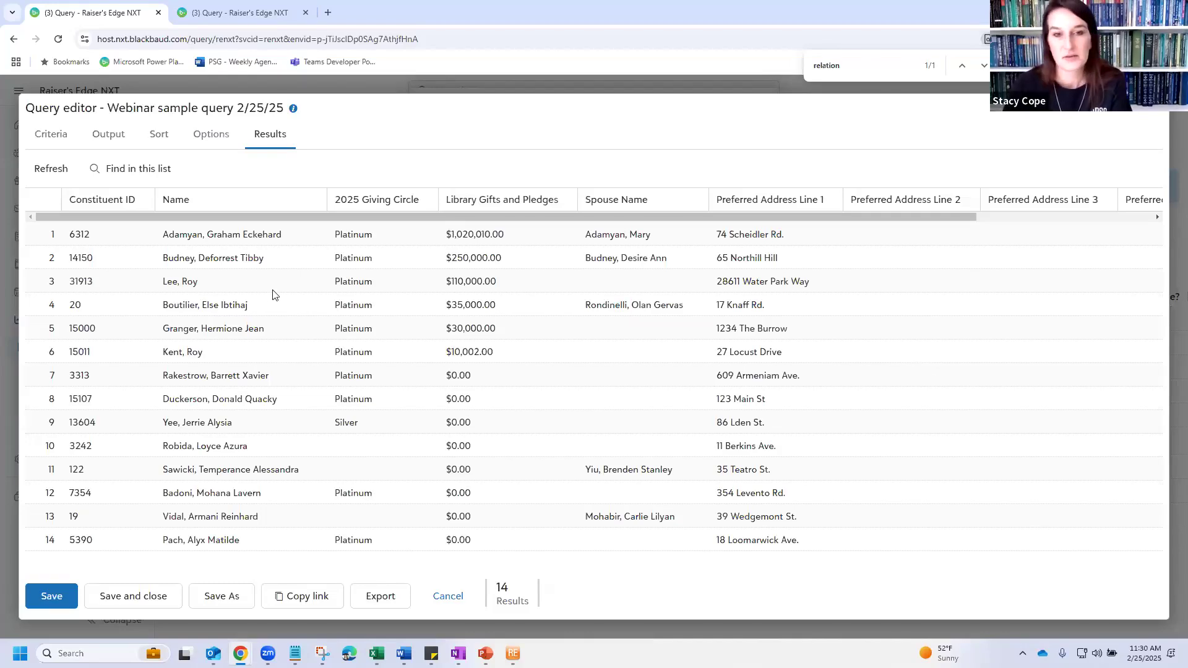
Open the top result's record and toggle its giving history, contact and summary sections.
left_click(501, 233)
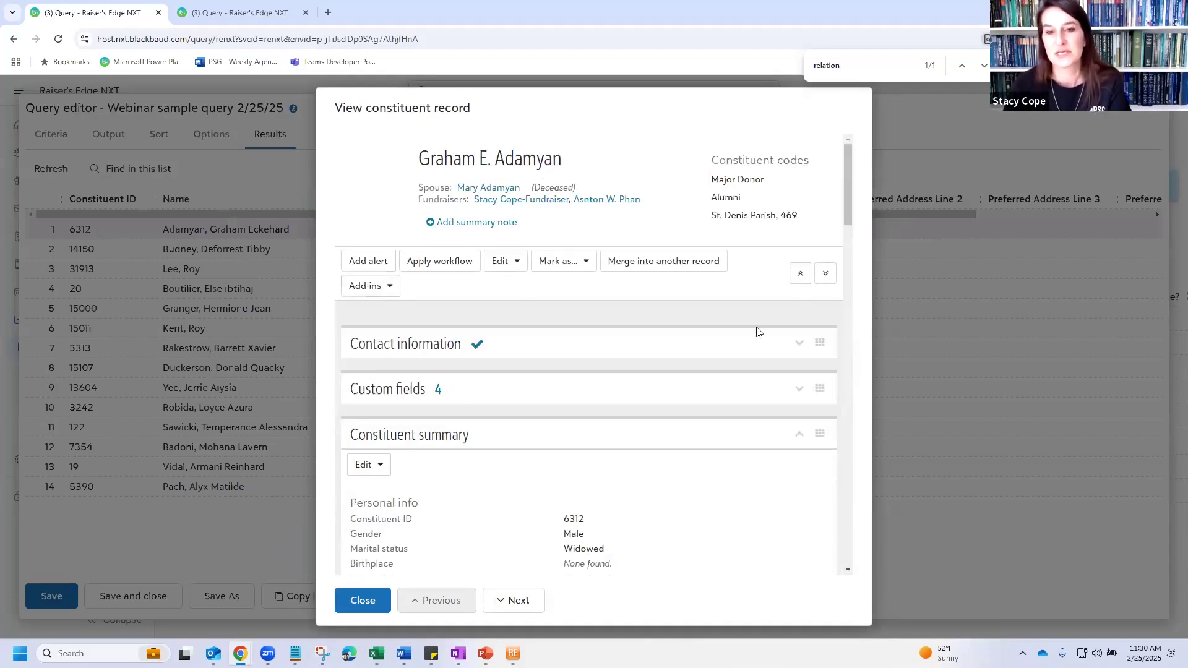
left_click_drag(450, 105, 406, 106)
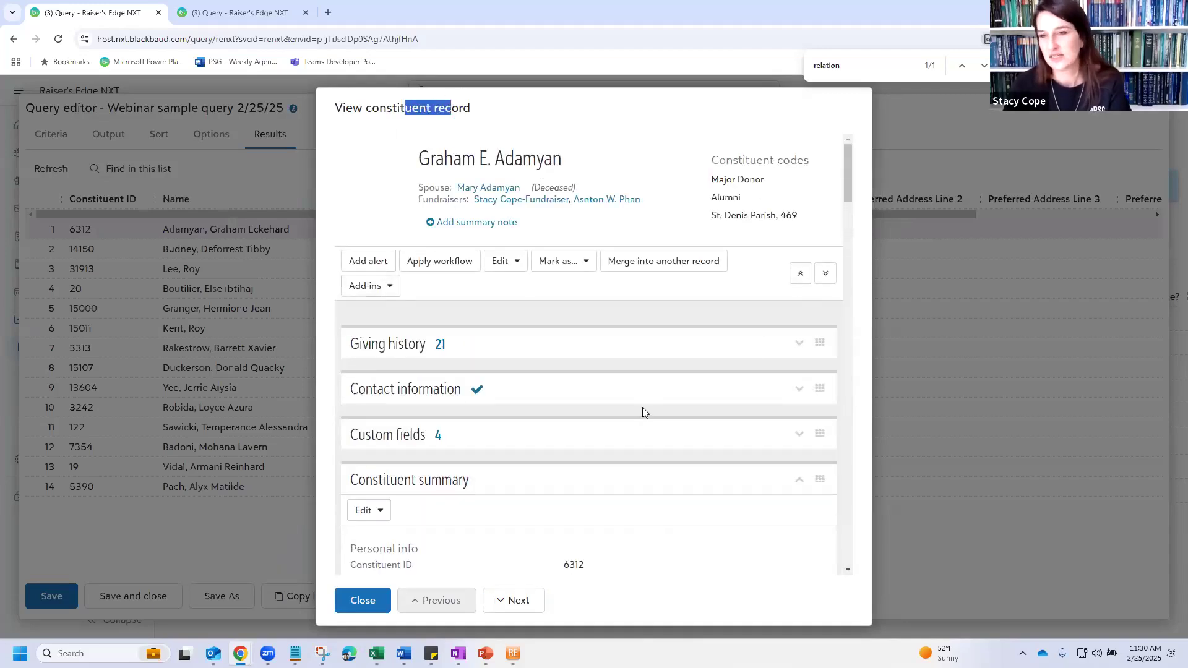
left_click(465, 209)
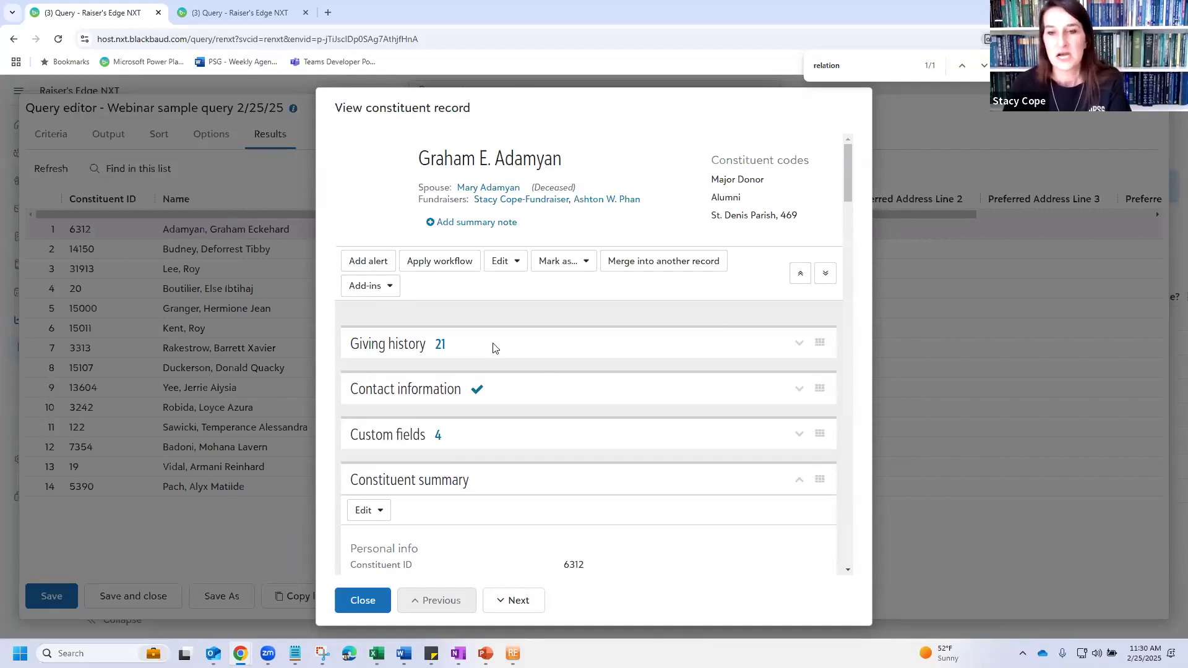
left_click(547, 345)
left_click(547, 343)
left_click(513, 389)
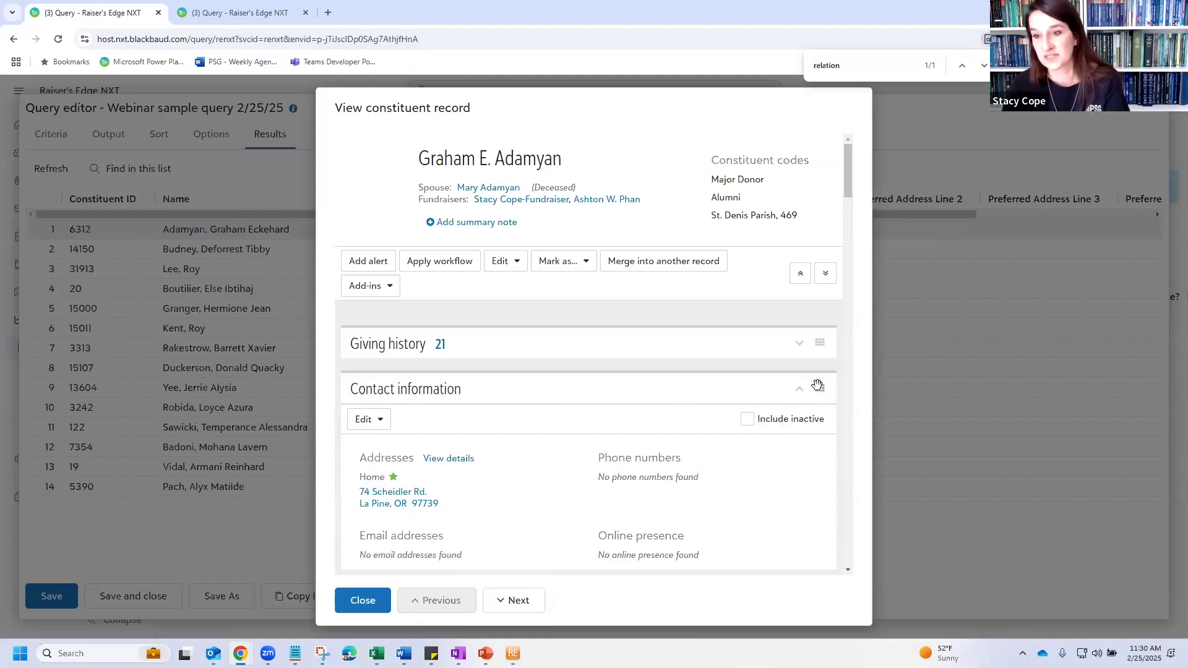
left_click(714, 397)
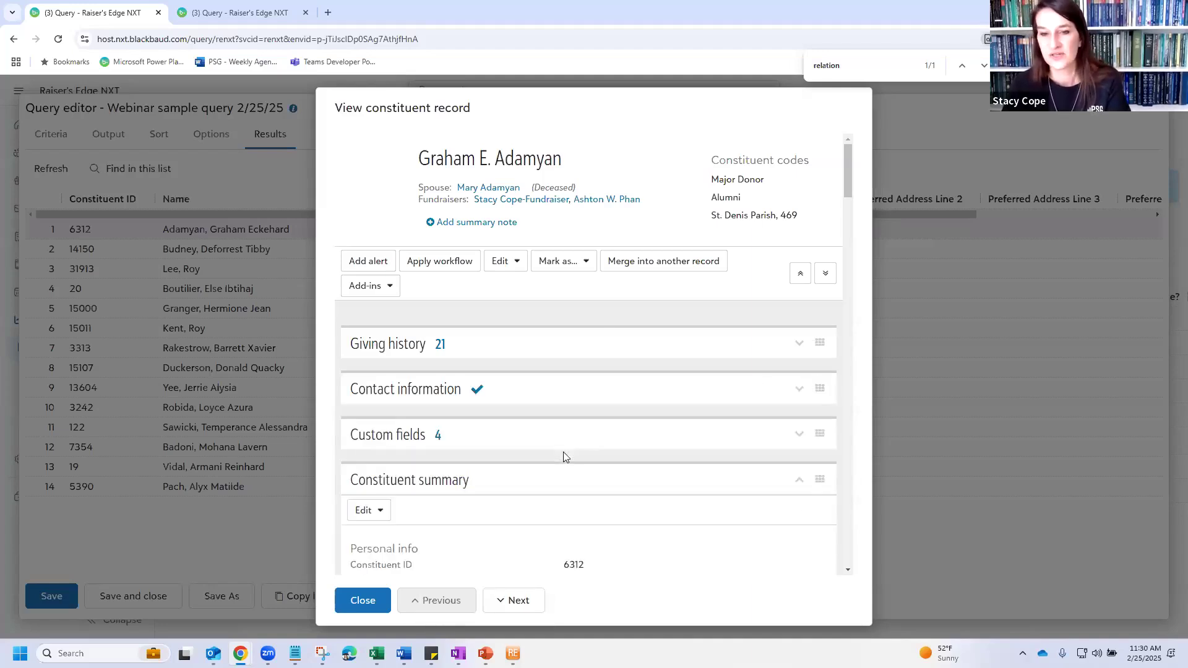
left_click(491, 482)
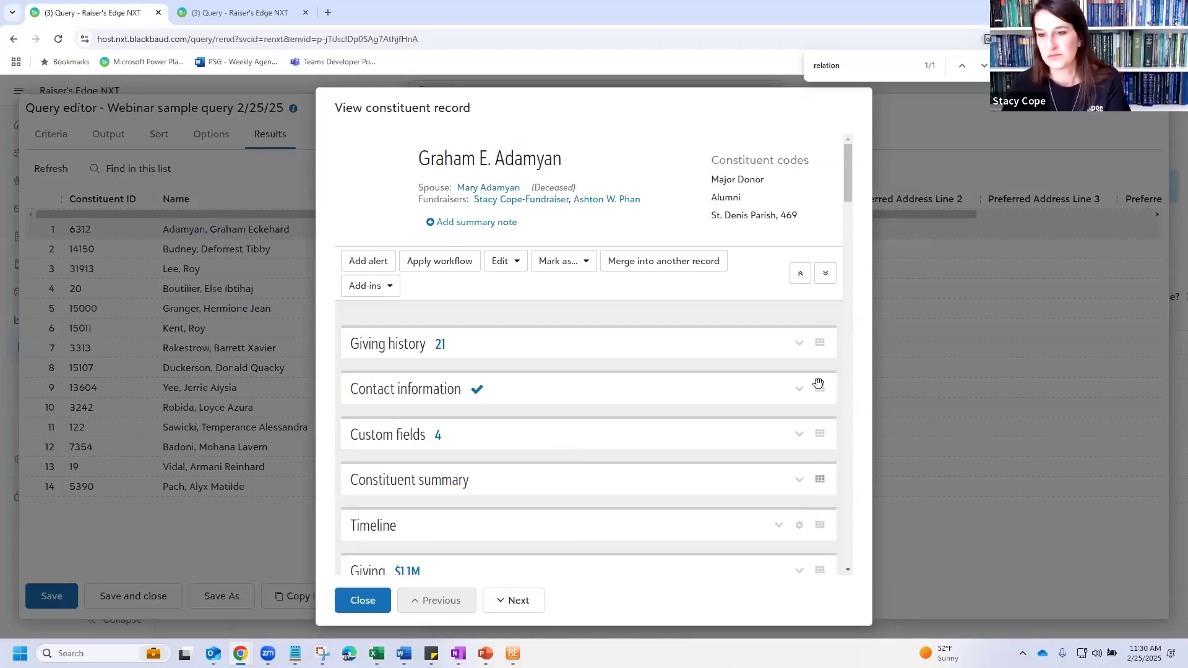
Move Contact information above Giving history, view the next constituent, and close the preview.
left_click_drag(818, 387, 814, 356)
left_click(527, 352)
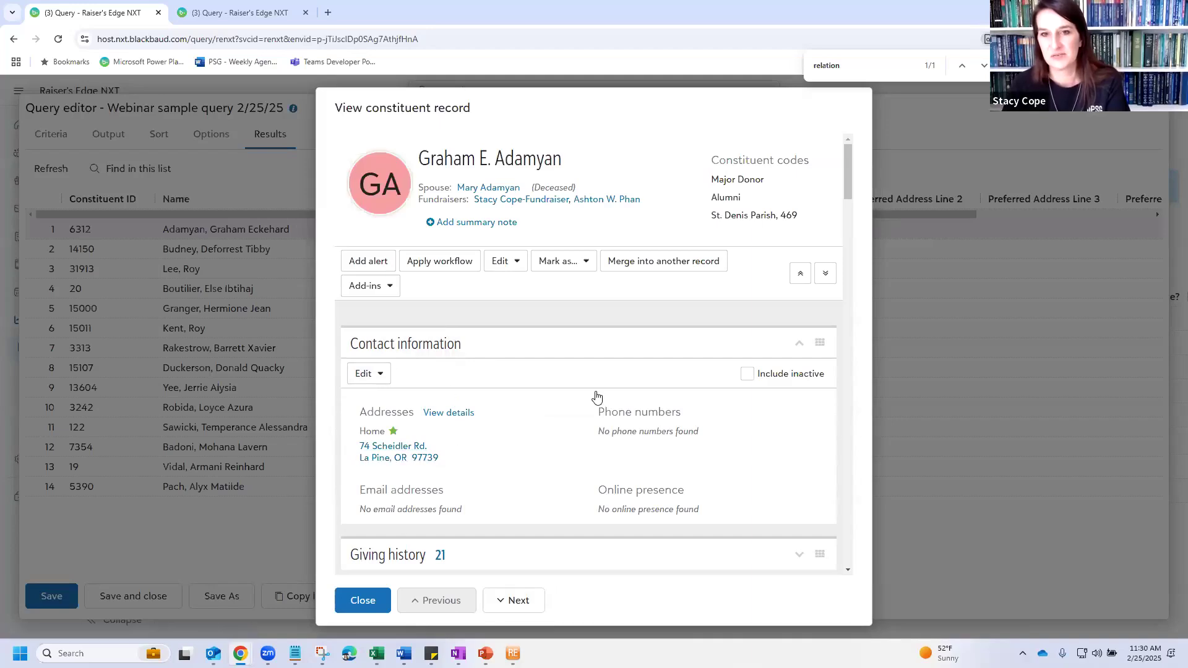
left_click(504, 599)
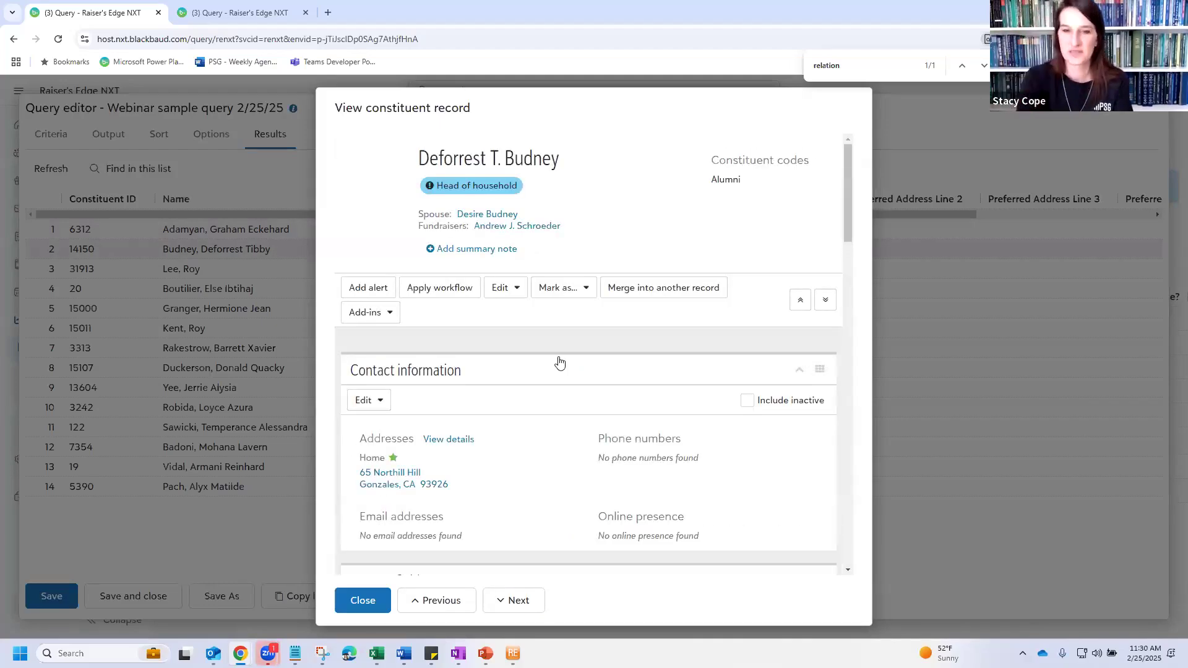
left_click(375, 600)
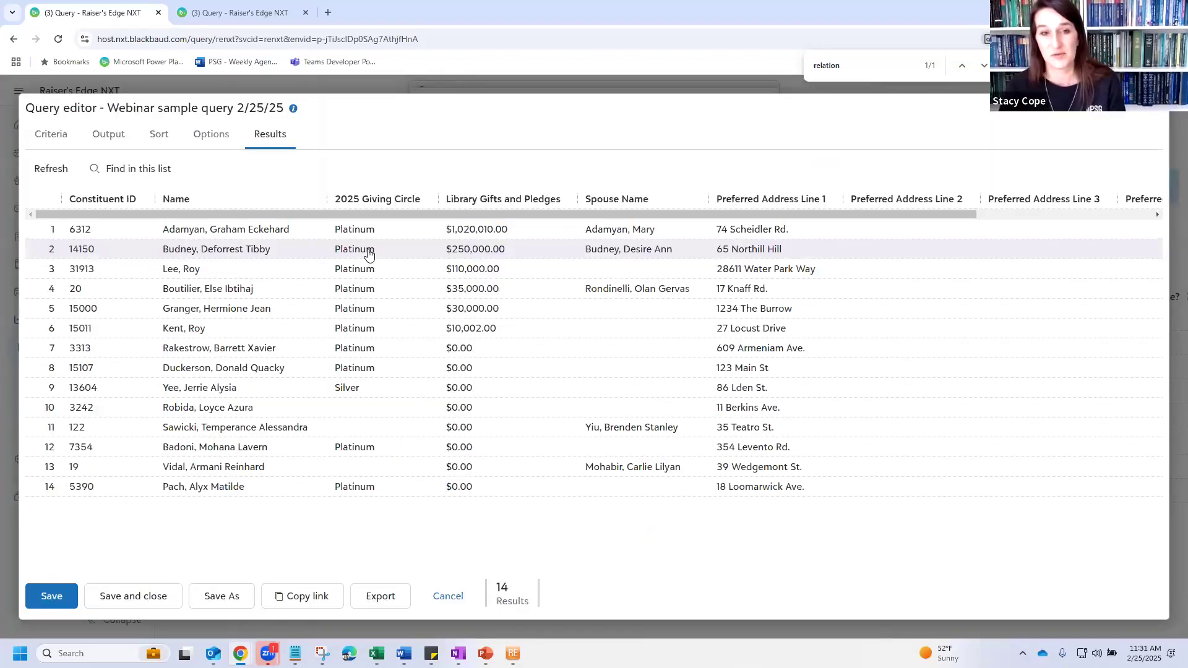
Open the second constituent's full record in a new tab, return to the results, and adjust the browser zoom.
left_click(368, 253)
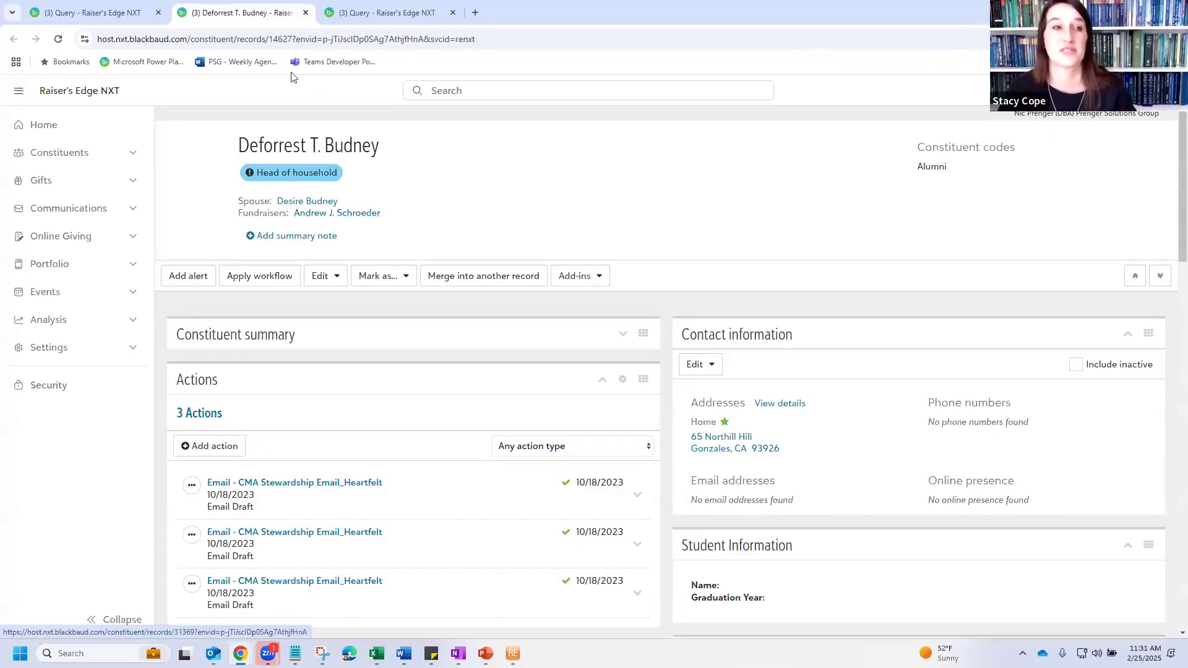
left_click(99, 14)
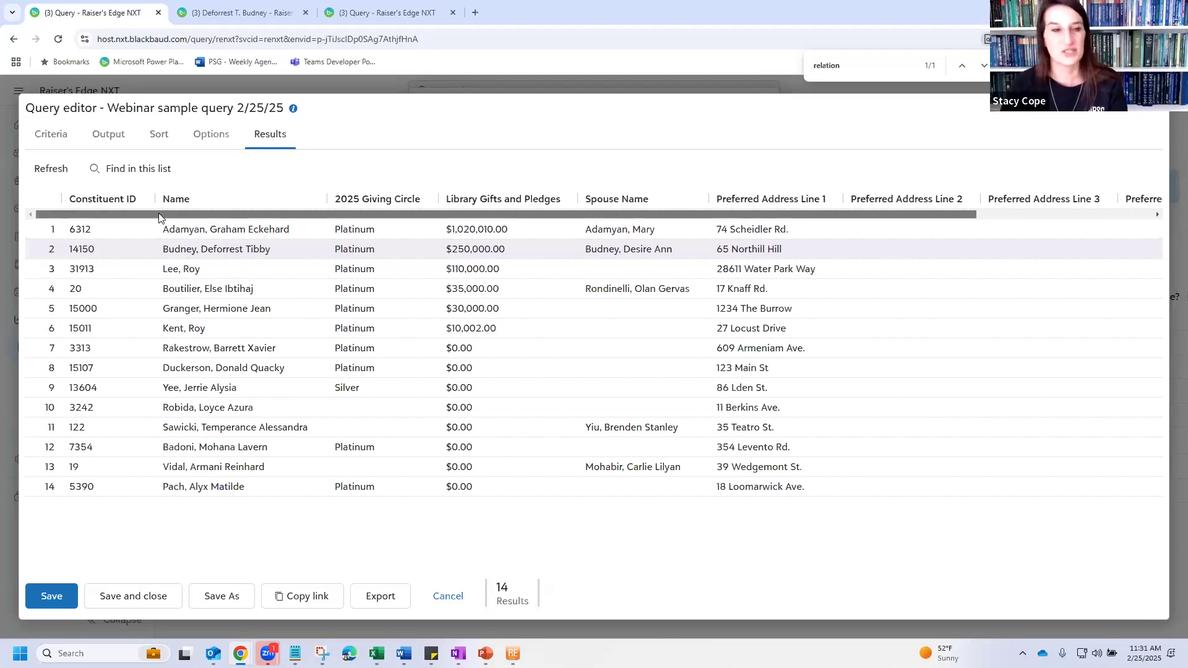
left_click_drag(158, 213, 536, 241)
left_click(87, 214)
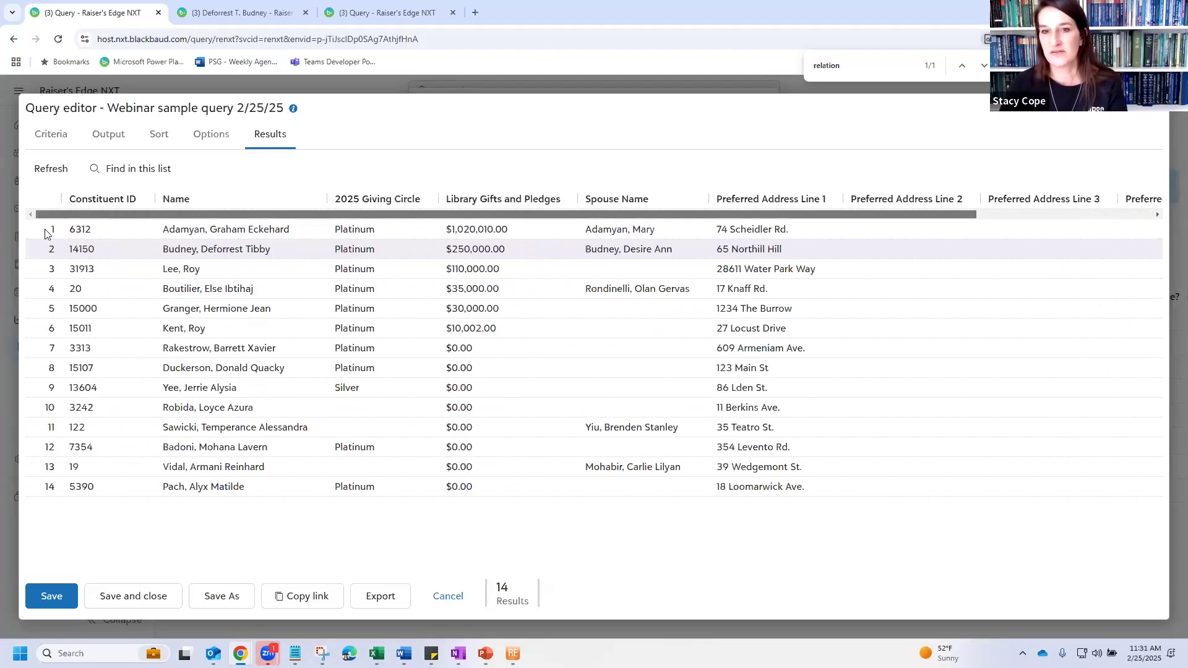
mouse_move(88, 217)
left_mouse_down()
mouse_move(536, 216)
mouse_move(93, 215)
left_mouse_up()
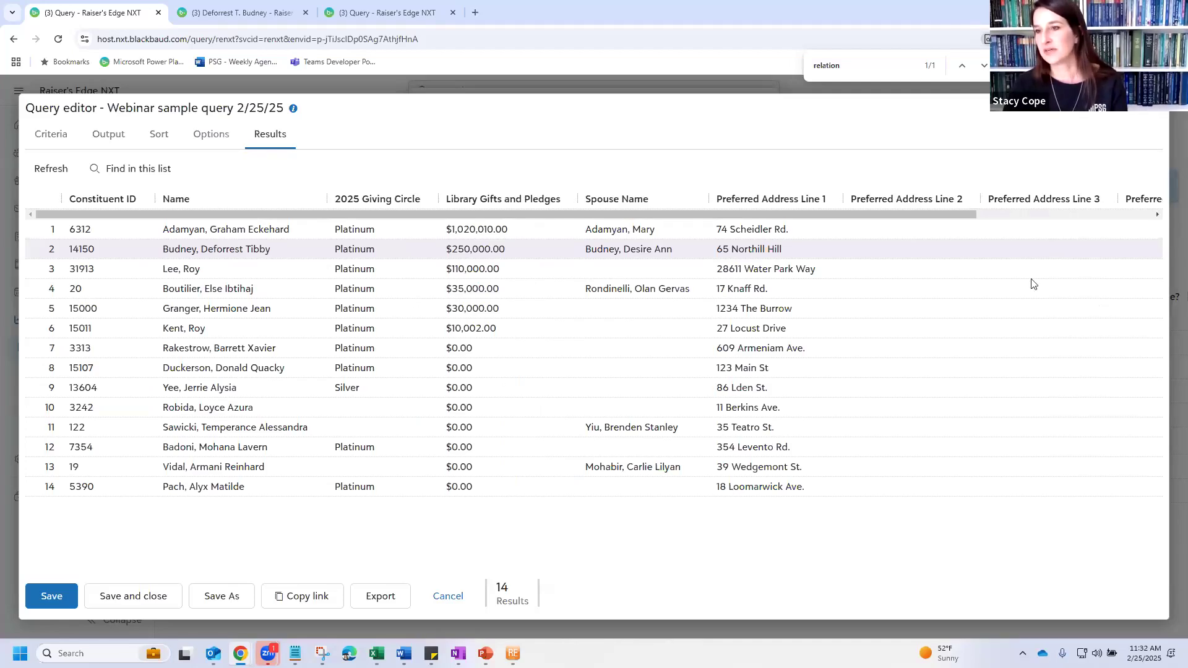
key("alt+f")
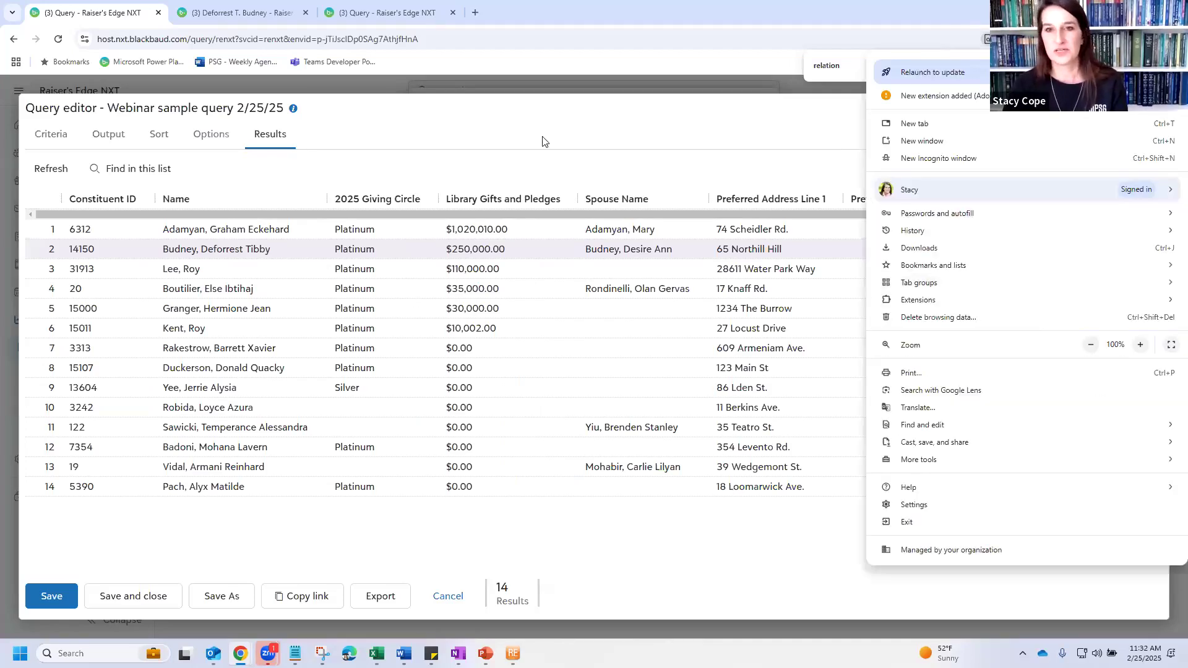
key("ctrl+minus")
key("ctrl+minus")
key("ctrl+minus")
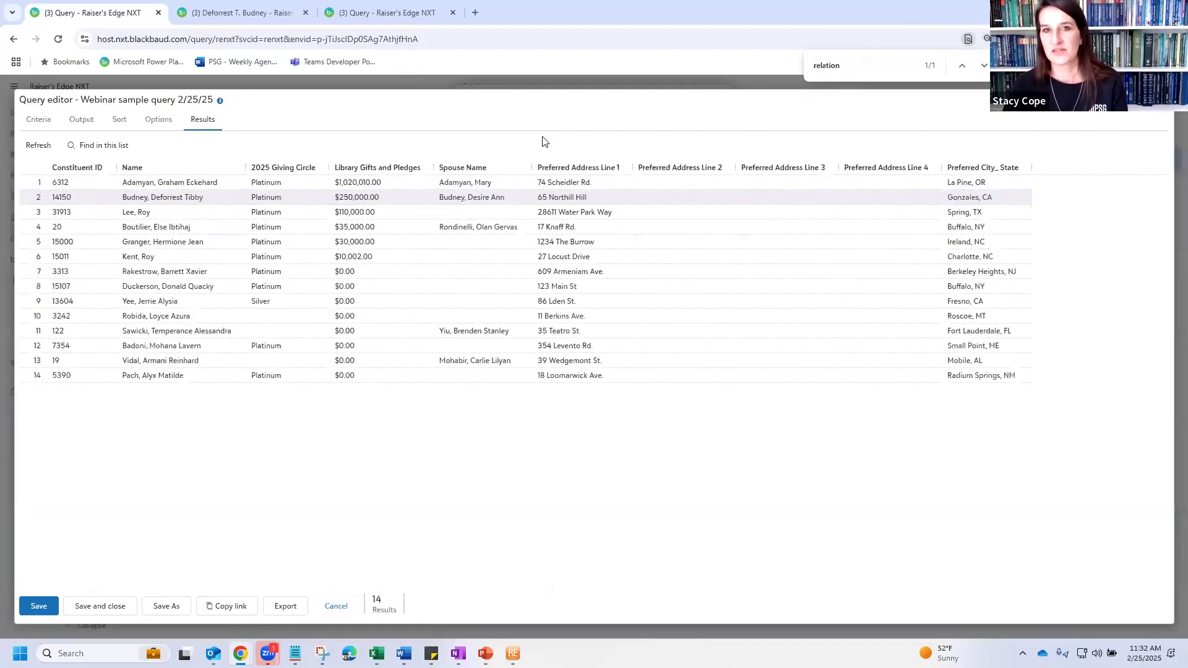
left_click(237, 8)
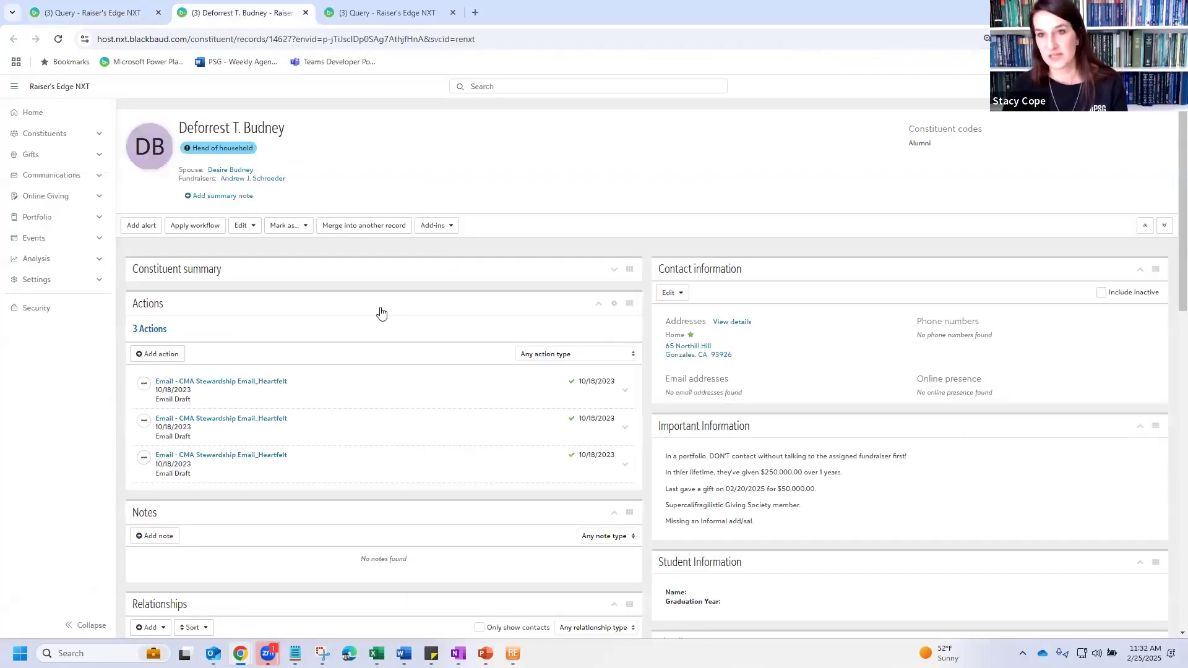
left_click(117, 13)
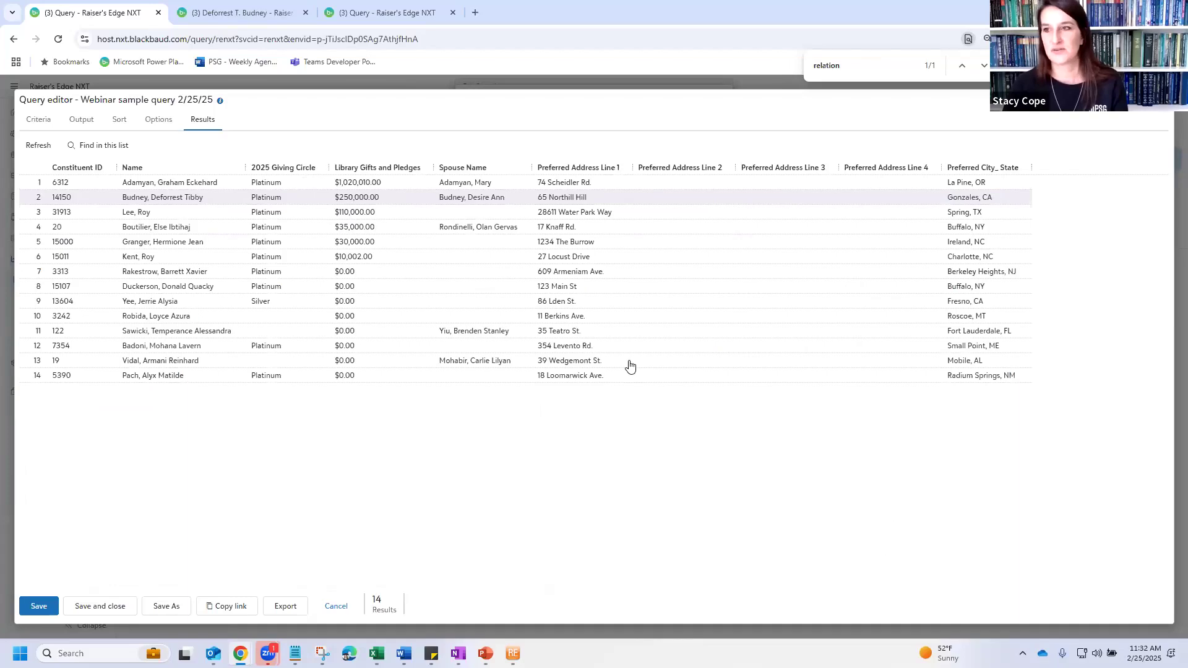
key("ctrl+plus")
key("ctrl+plus")
key("ctrl+plus")
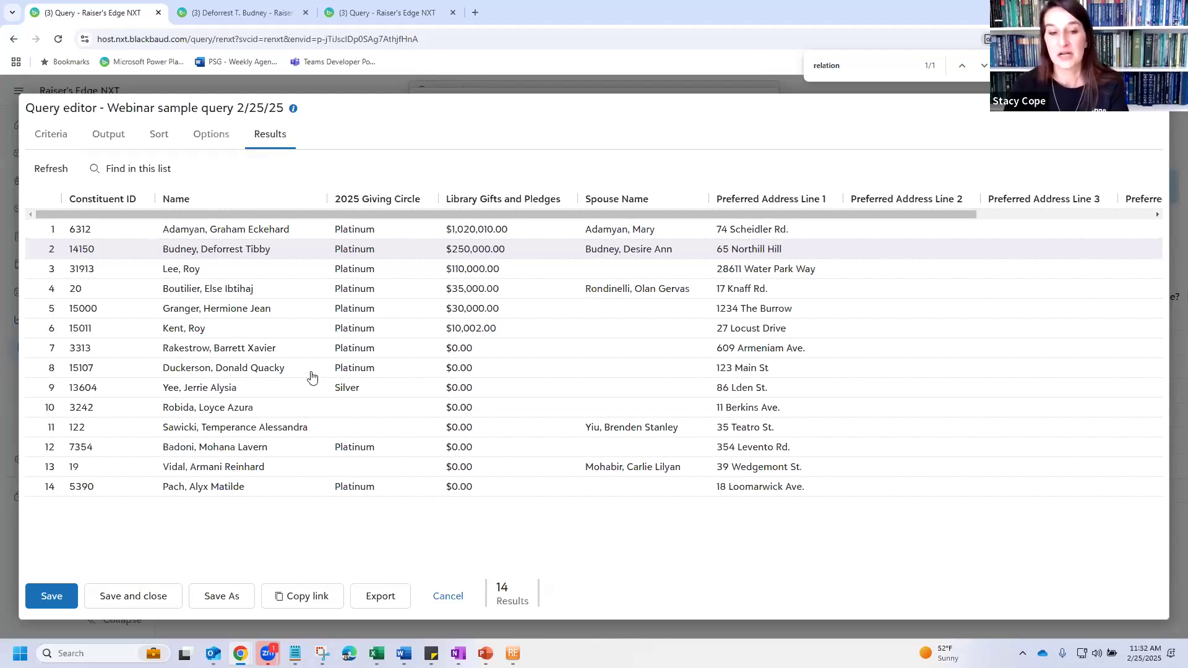
Export the 14 constituent results from the Query editor as a 1,653 B download.
left_click(392, 597)
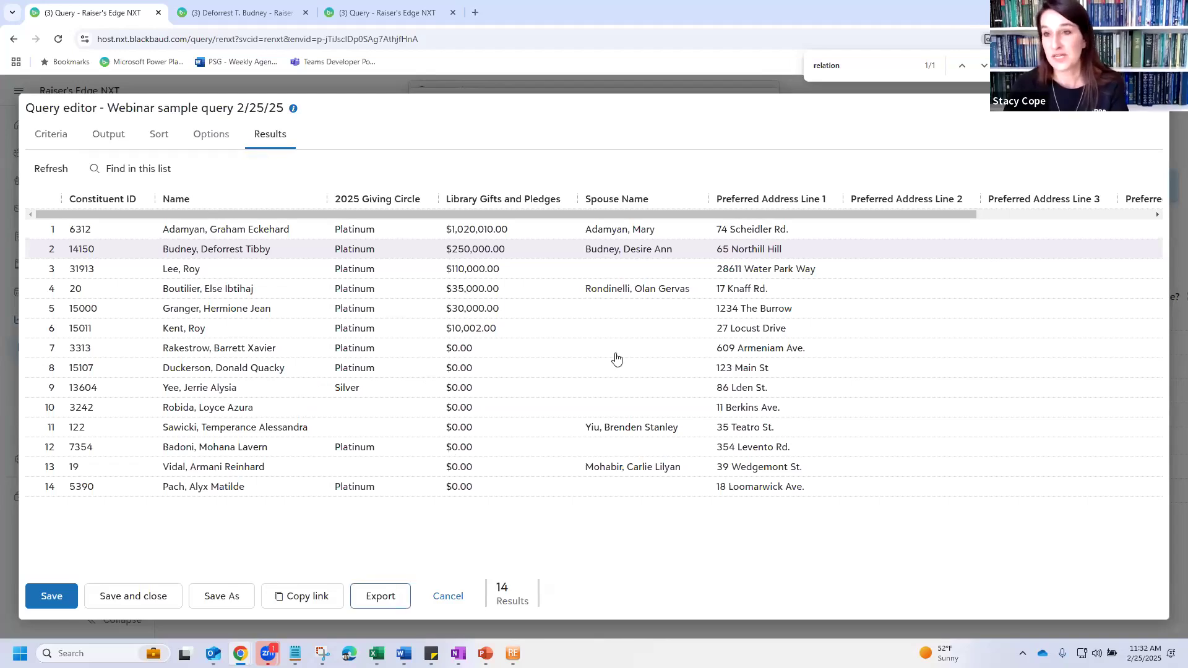
left_click(383, 596)
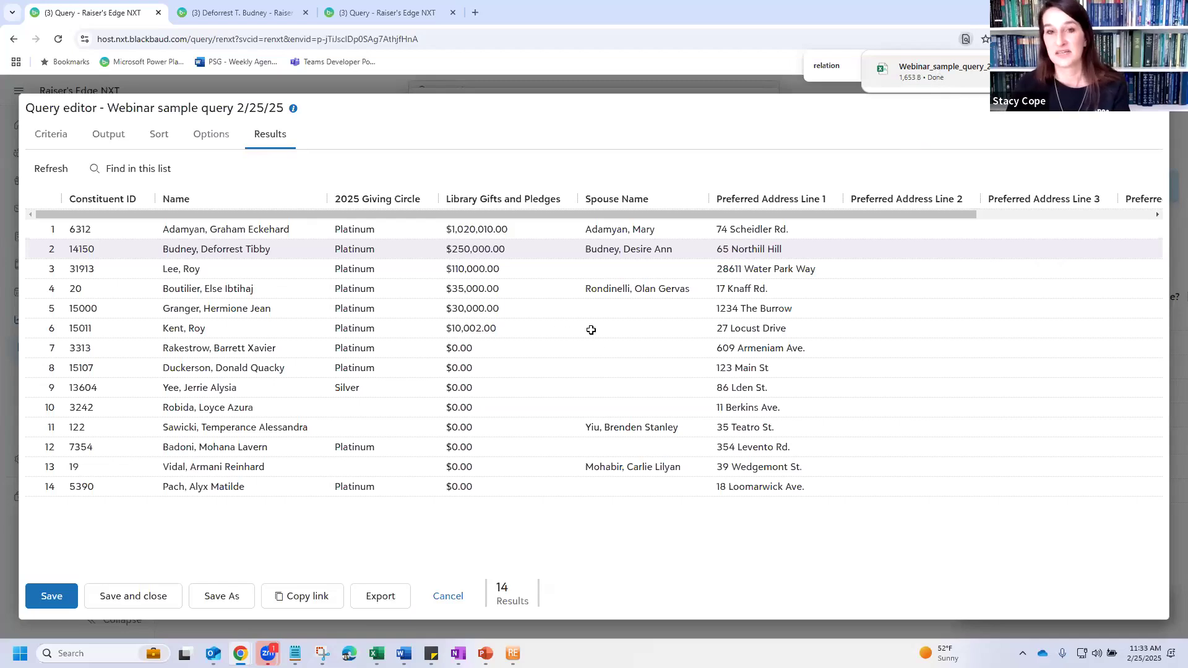
key("alt+Tab")
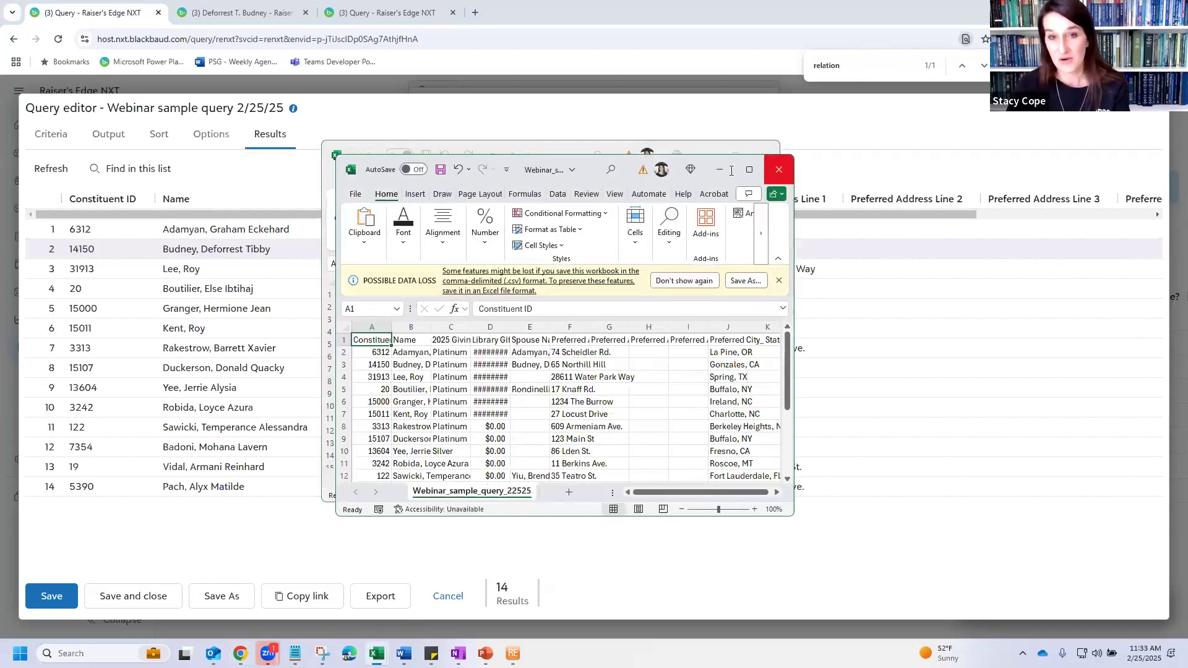
left_click(719, 169)
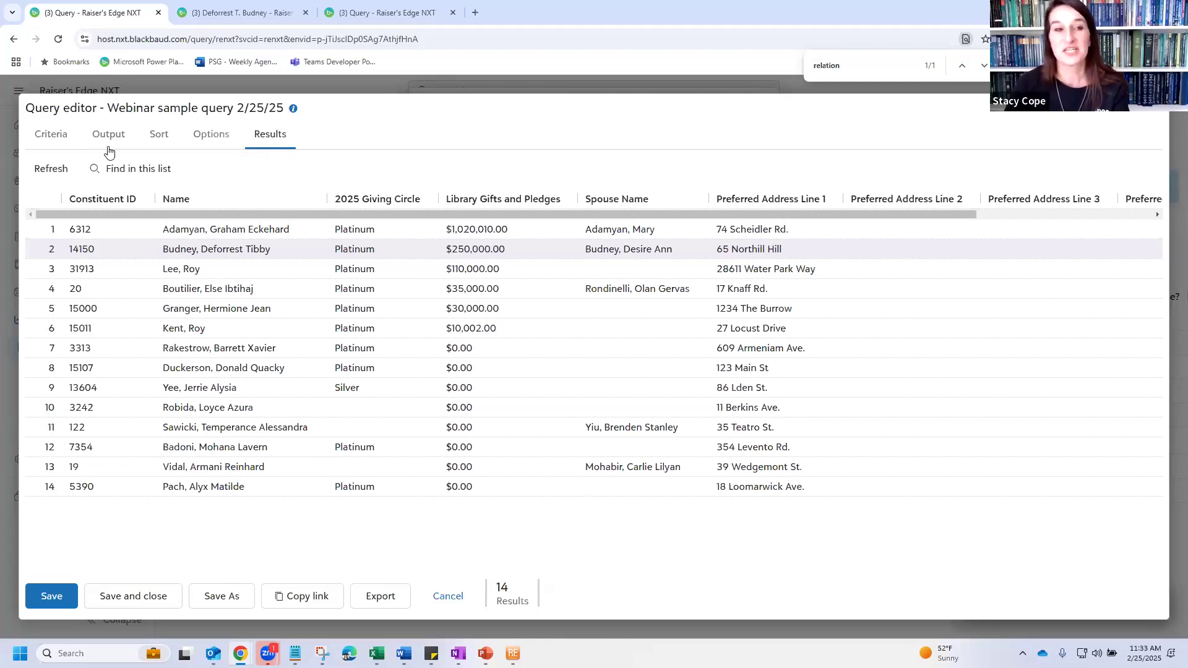
Check the criteria and the Constituent Information and Favorites output fields, then rerun for 26 rows.
left_click(66, 137)
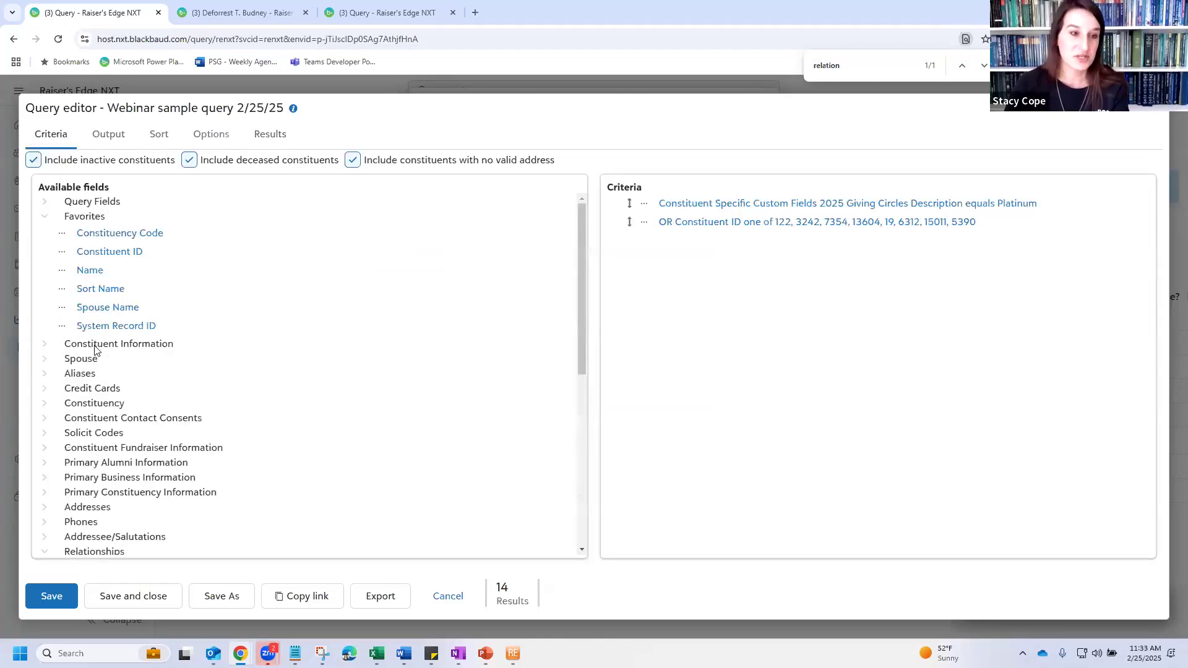
left_click(107, 138)
scroll(48, 213, "up", 5)
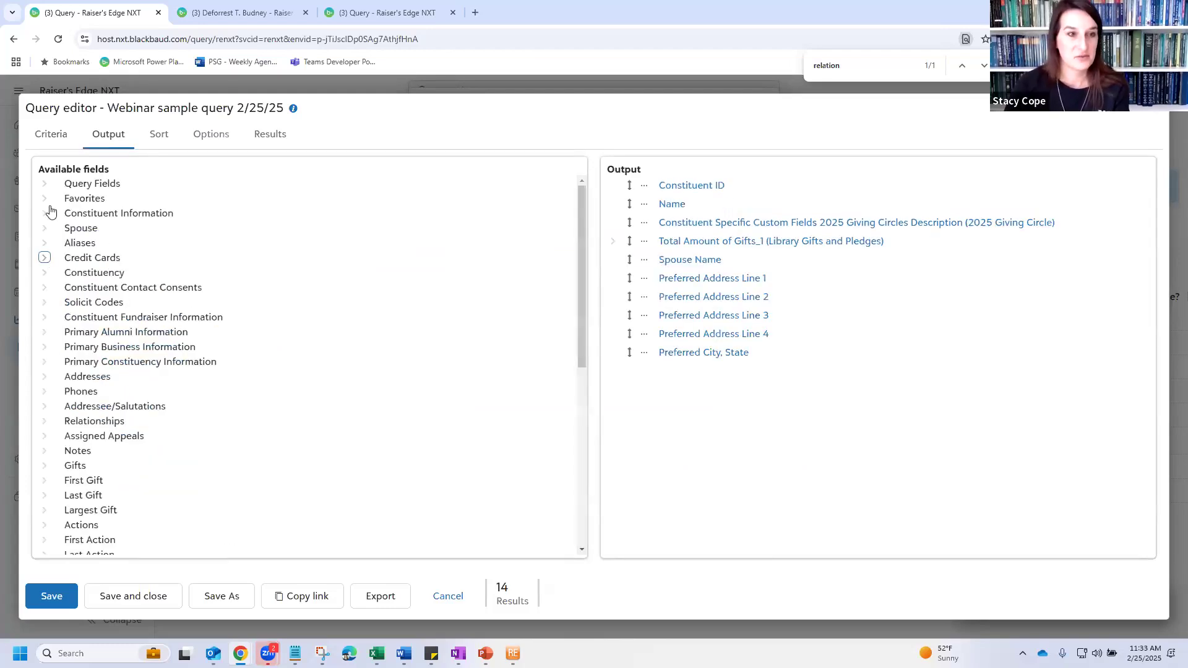
left_click(44, 213)
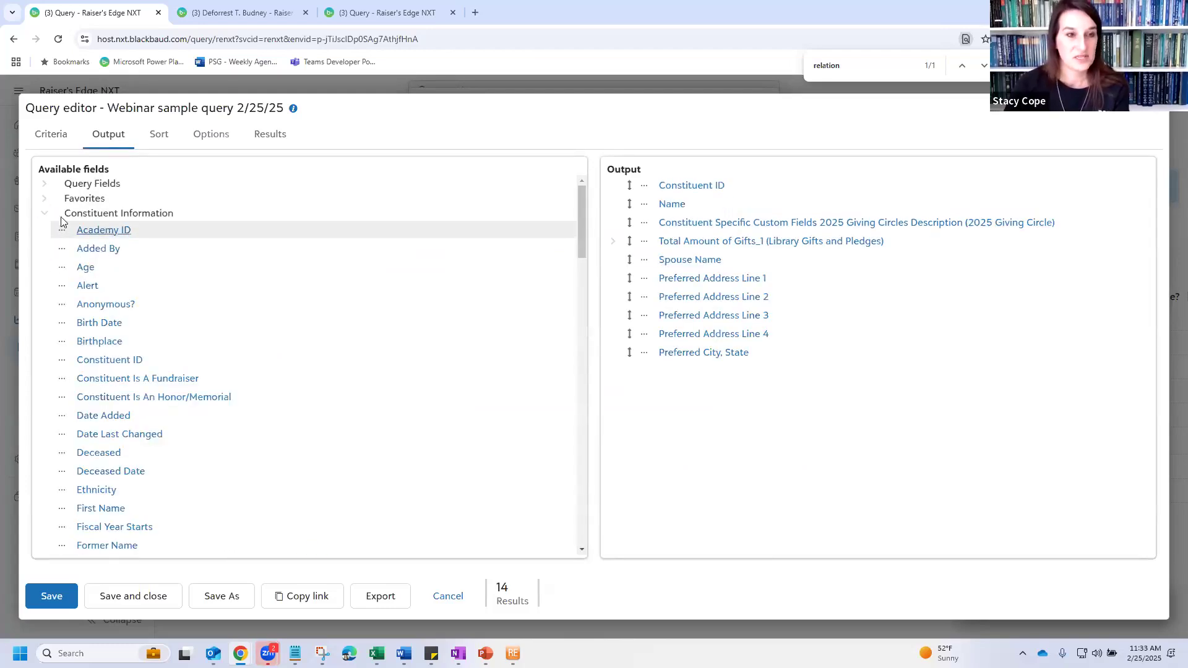
scroll(109, 384, "down", 10)
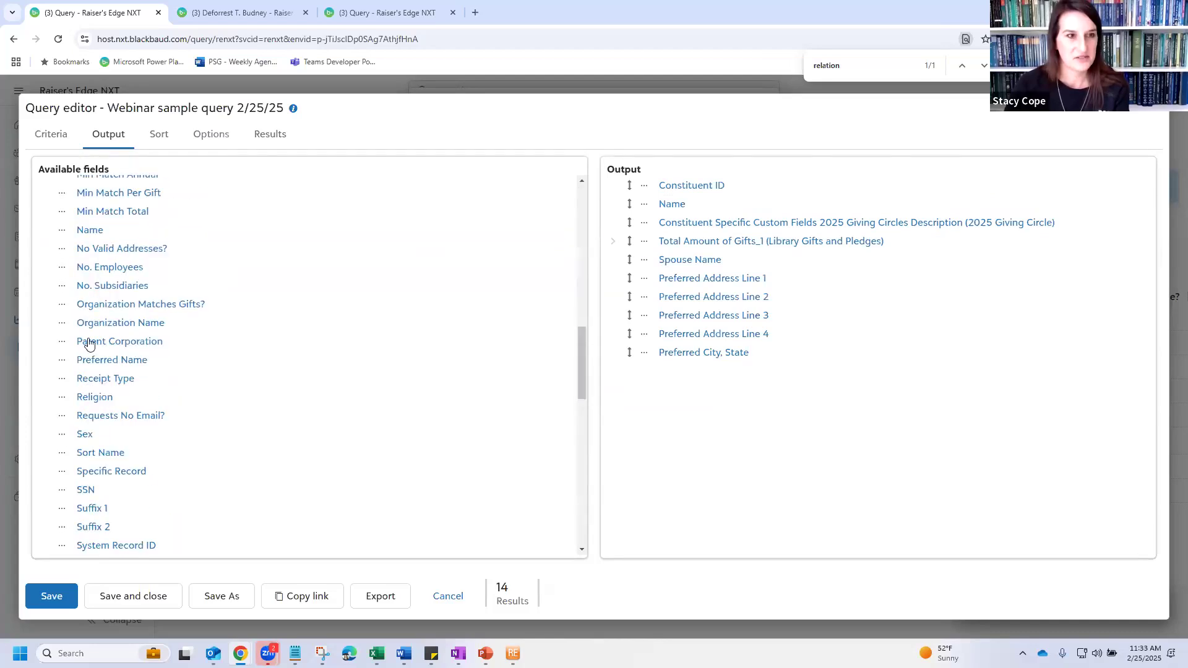
scroll(89, 344, "up", 10)
left_click(38, 198)
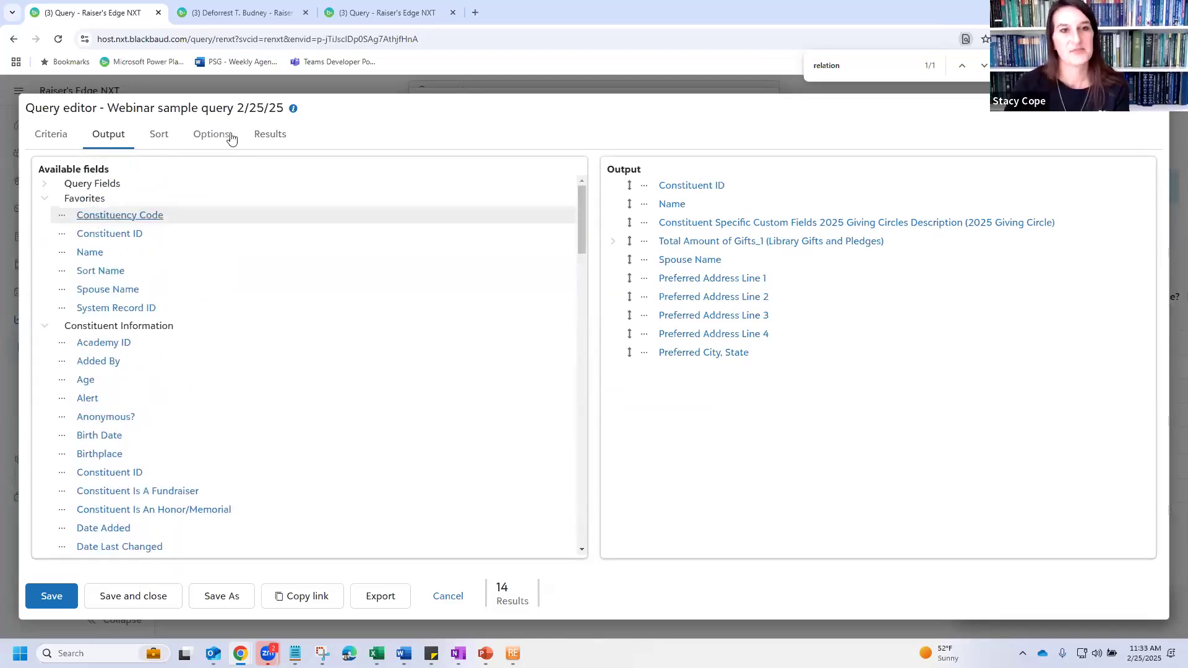
left_click(270, 134)
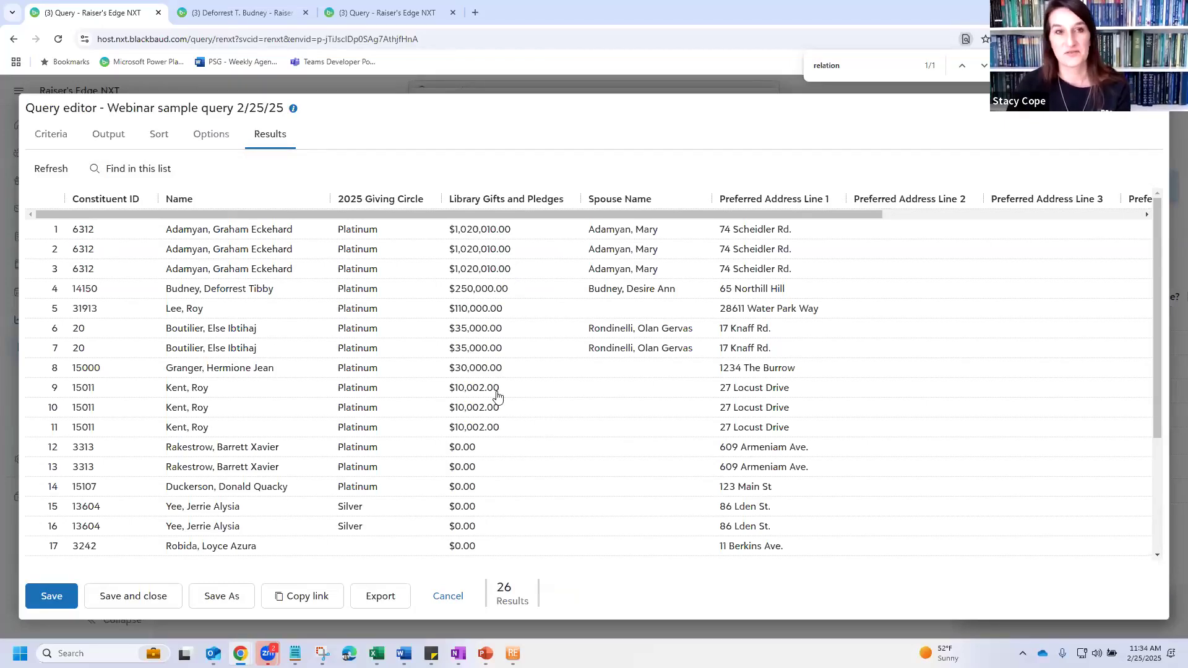
scroll(496, 396, "down", 3)
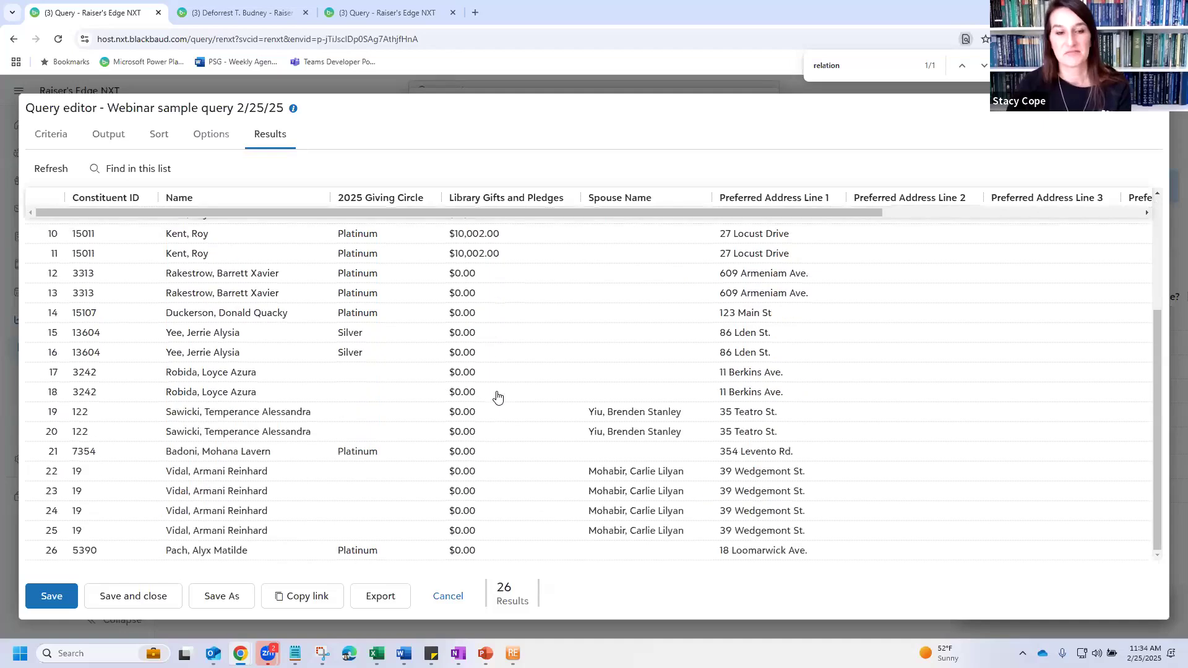
scroll(497, 396, "up", 3)
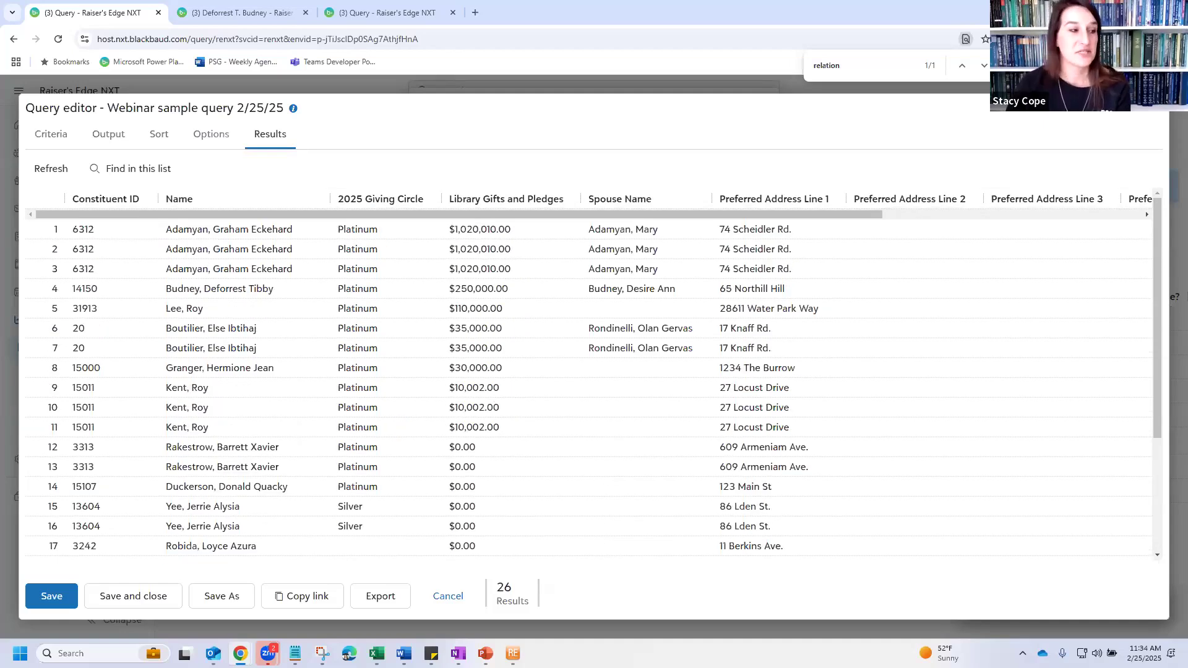